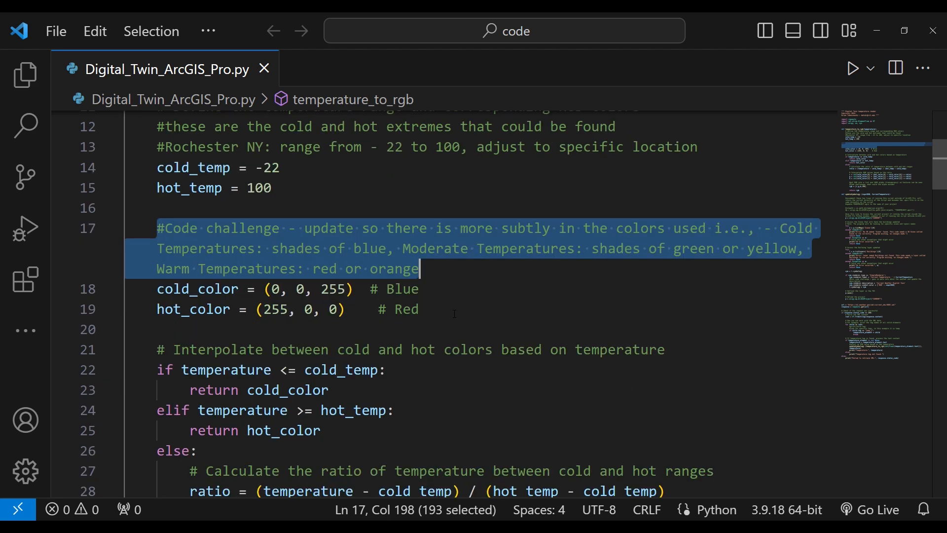
# - Review the temperature_to_rgb function from the color definitions through the RGB interpolation, and highlight its return rgb statement
pyautogui.scroll(-3, 455, 314)
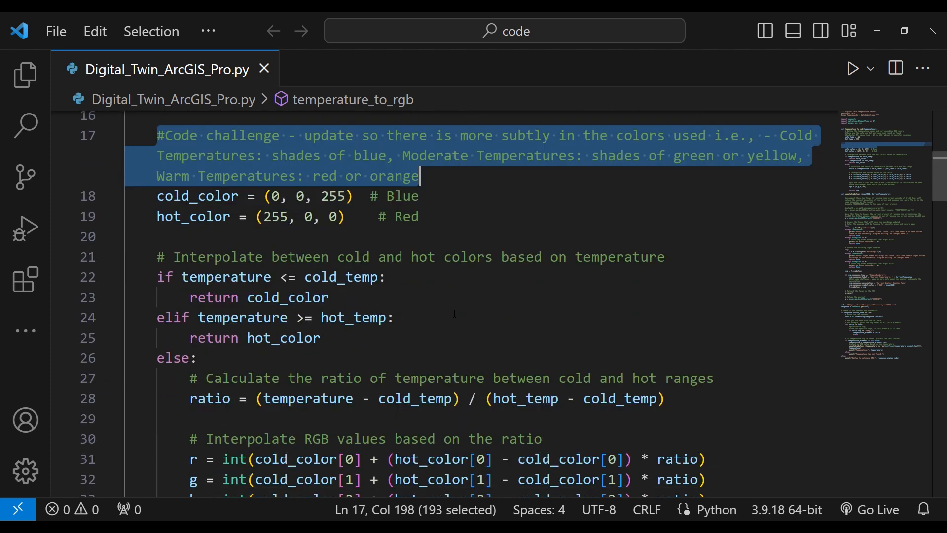
pyautogui.scroll(-3, 455, 313)
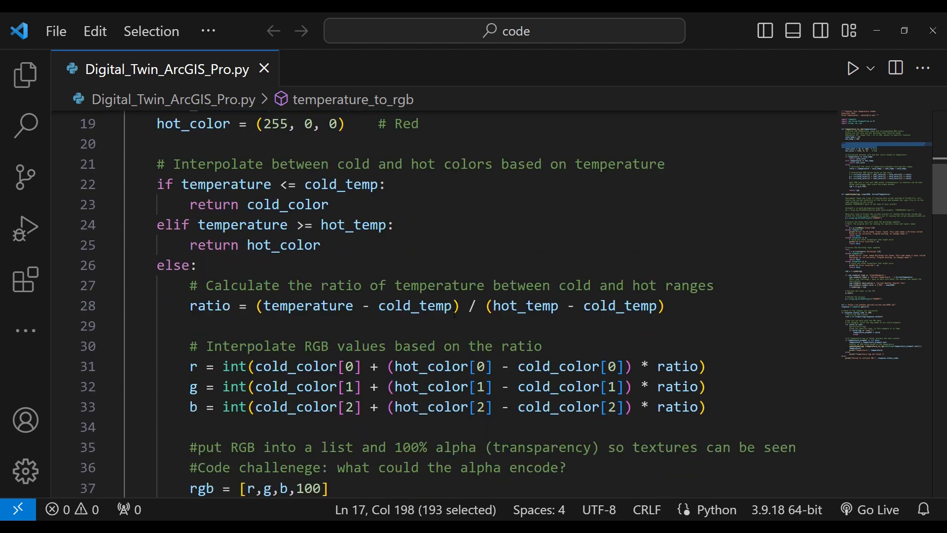
pyautogui.scroll(-2, 454, 314)
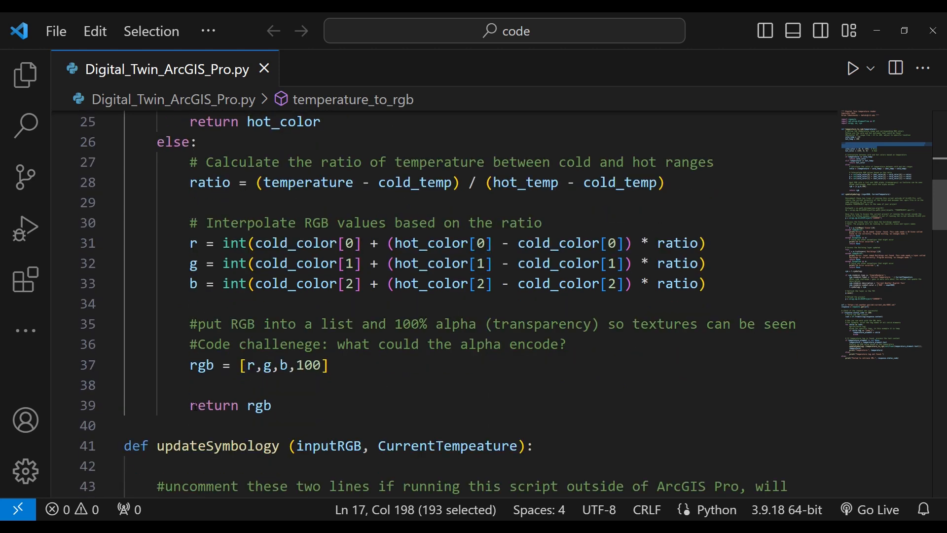
pyautogui.moveTo(192, 404); pyautogui.dragTo(274, 404)
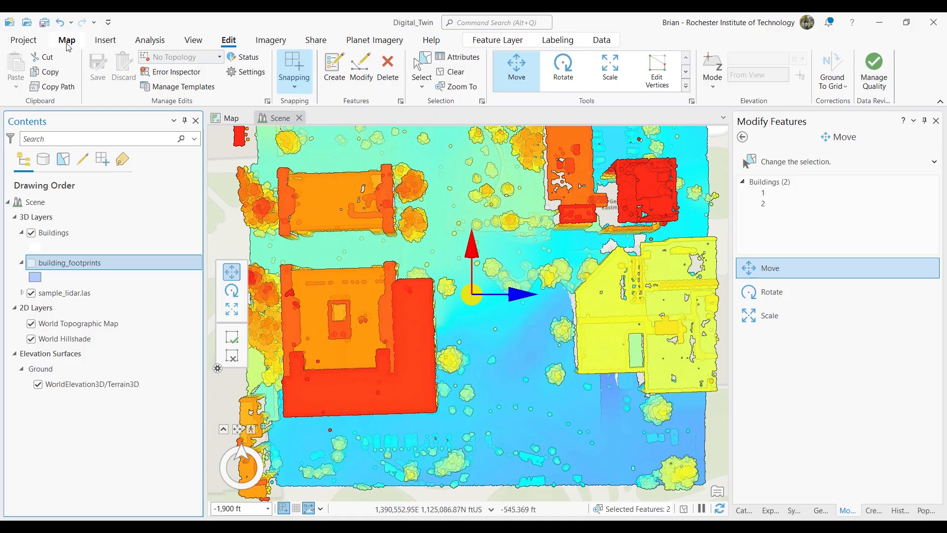
# - Switch to the ArcGIS Pro scene and use the Explore tool to view the lidar-covered buildings from another angle
pyautogui.click(67, 40)
pyautogui.click(100, 68)
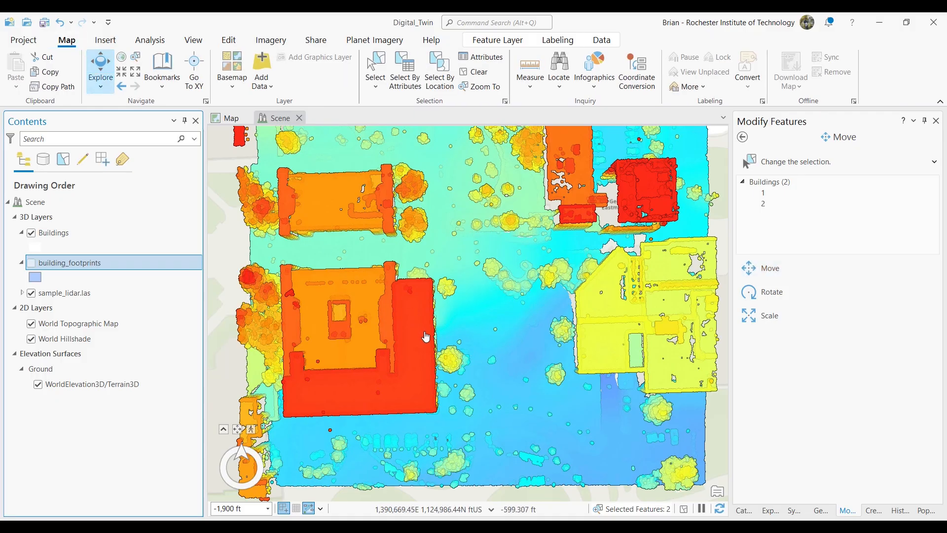
pyautogui.moveTo(473, 364); pyautogui.dragTo(444, 211, button='middle')
# - On Monroe County's LiDAR Download Site, request the download of tile 17_1404480_1145760 covering central Rochester
pyautogui.scroll(3, 408, 380)
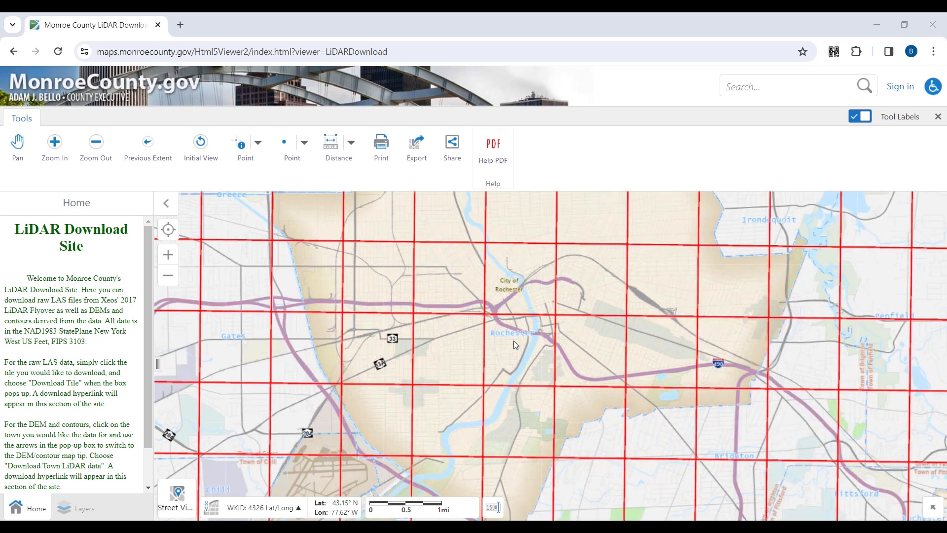
pyautogui.scroll(2, 514, 340)
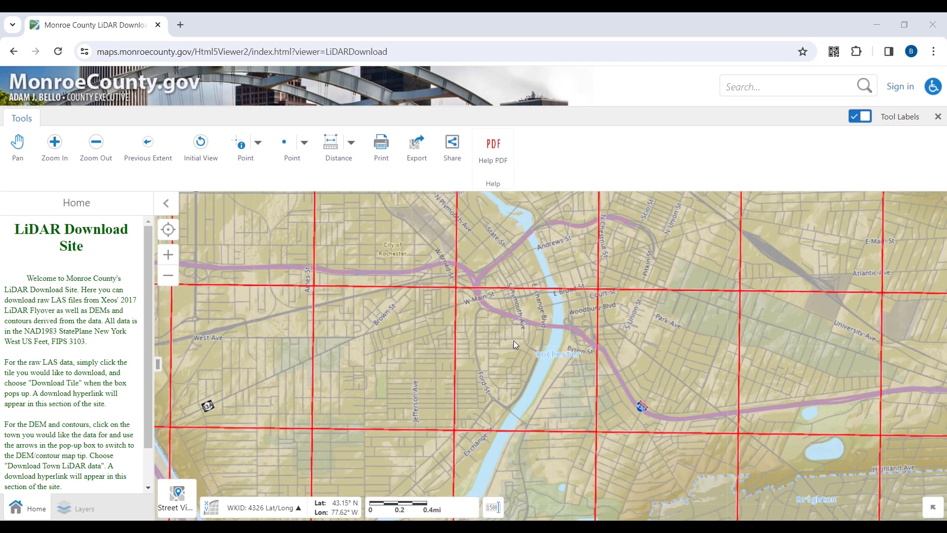
pyautogui.scroll(1, 514, 340)
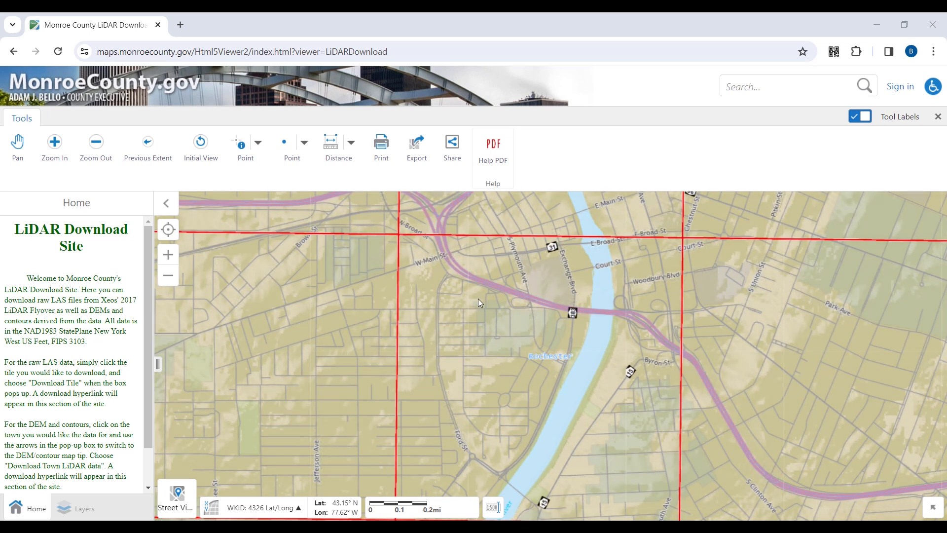
pyautogui.click(474, 295)
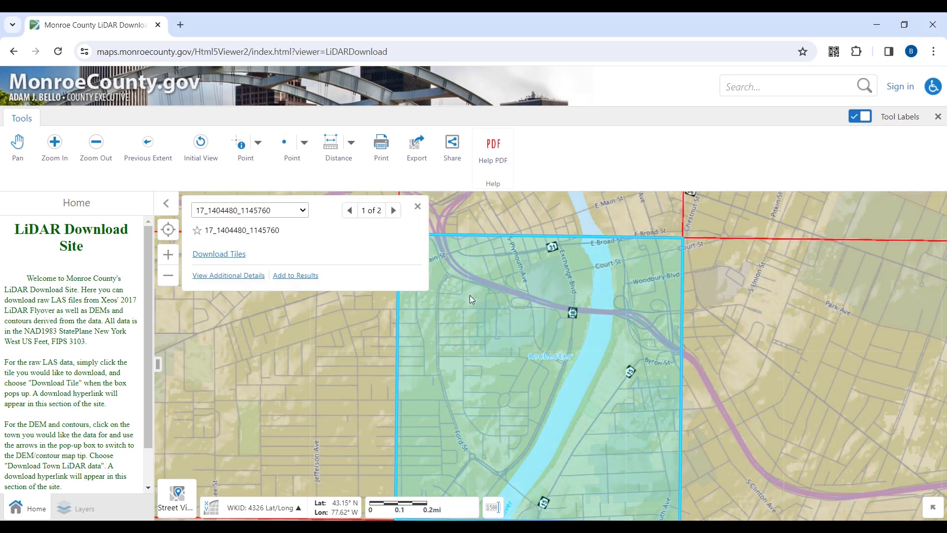
pyautogui.click(236, 254)
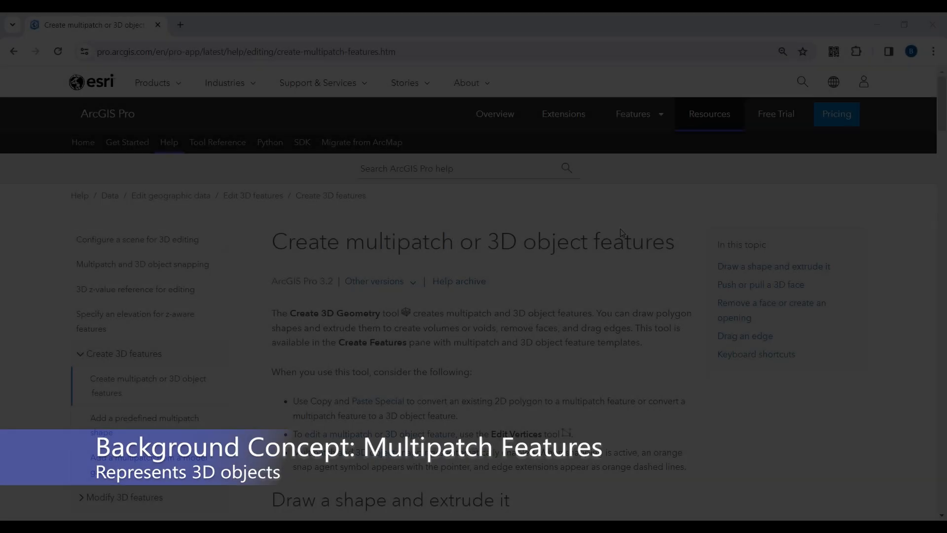
# - Read the ArcGIS Pro help topic on creating multipatch or 3D object features, from drawing and extruding shapes to dragging an edge
pyautogui.scroll(-4, 581, 274)
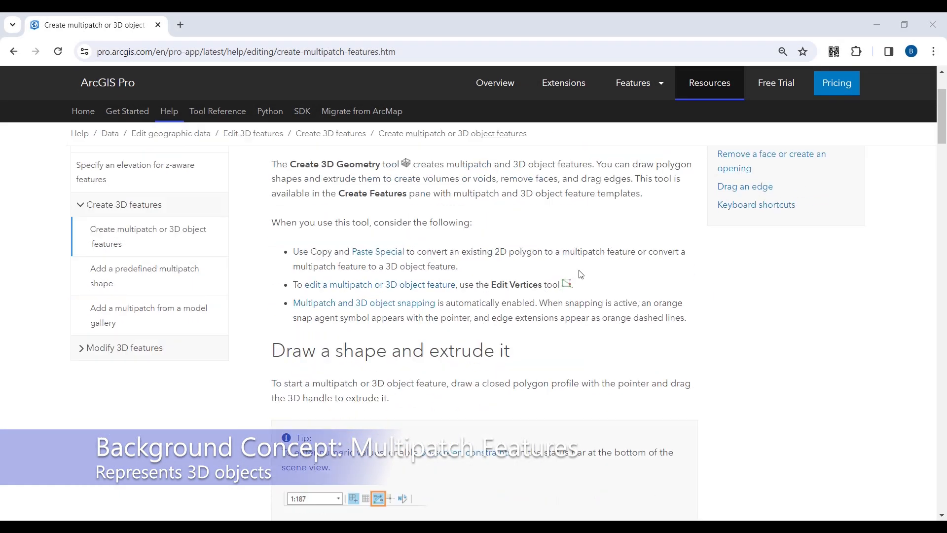
pyautogui.scroll(-5, 581, 274)
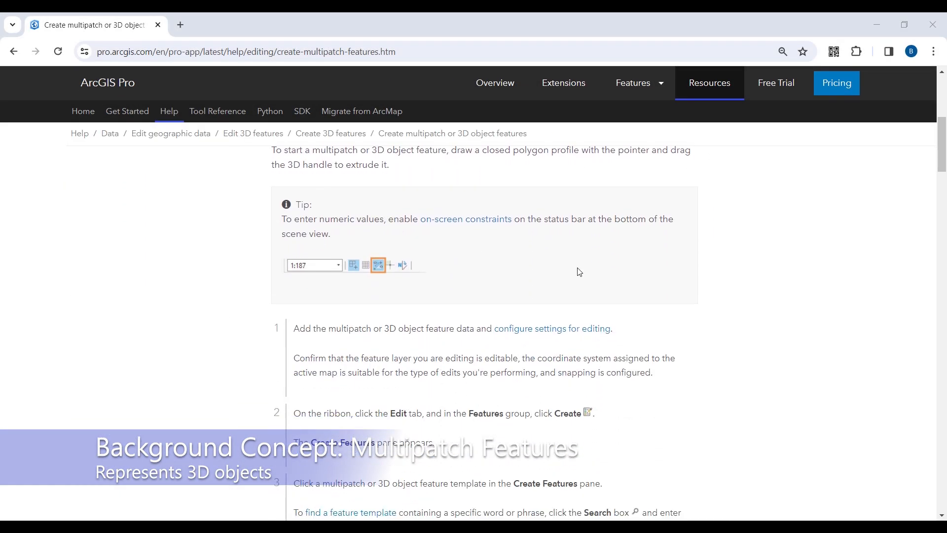
pyautogui.scroll(-8, 579, 272)
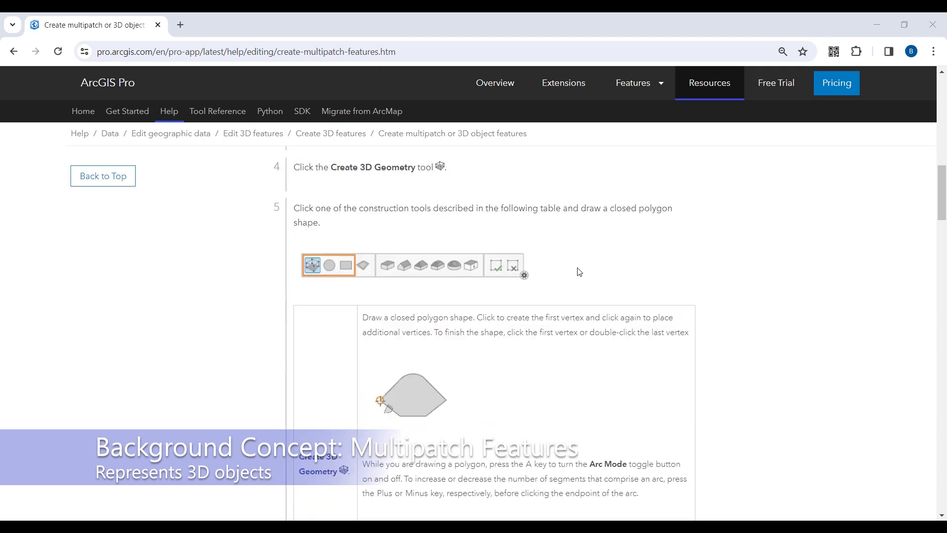
pyautogui.scroll(-2, 579, 271)
pyautogui.scroll(-15, 579, 271)
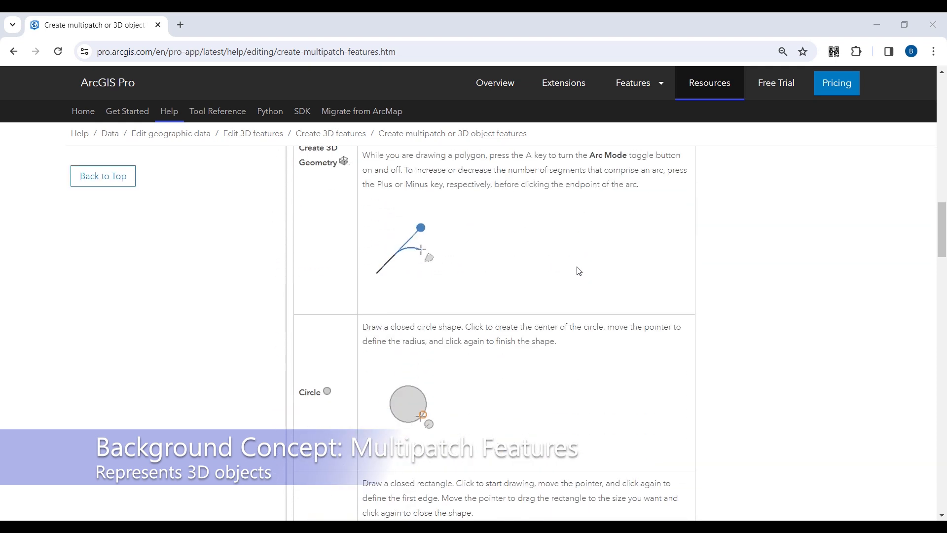
pyautogui.scroll(-5, 579, 272)
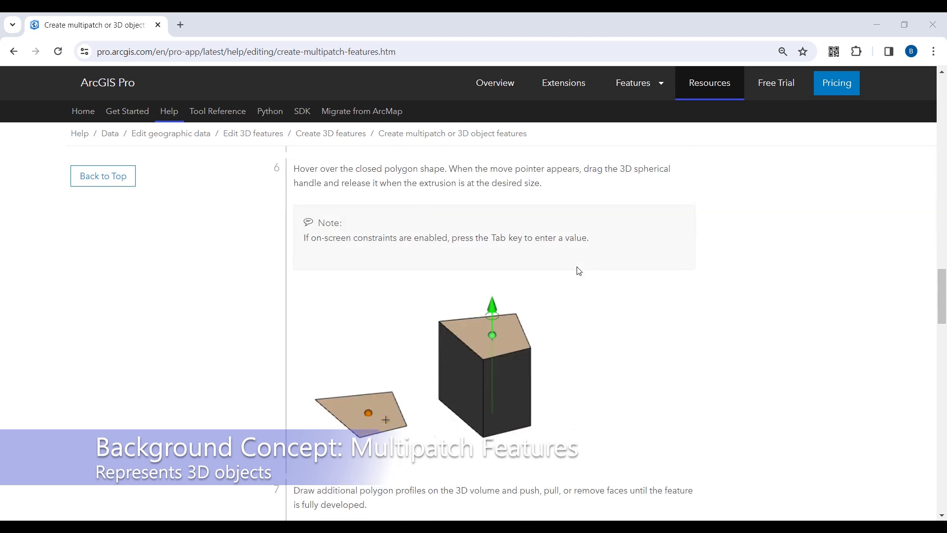
pyautogui.scroll(-3, 577, 270)
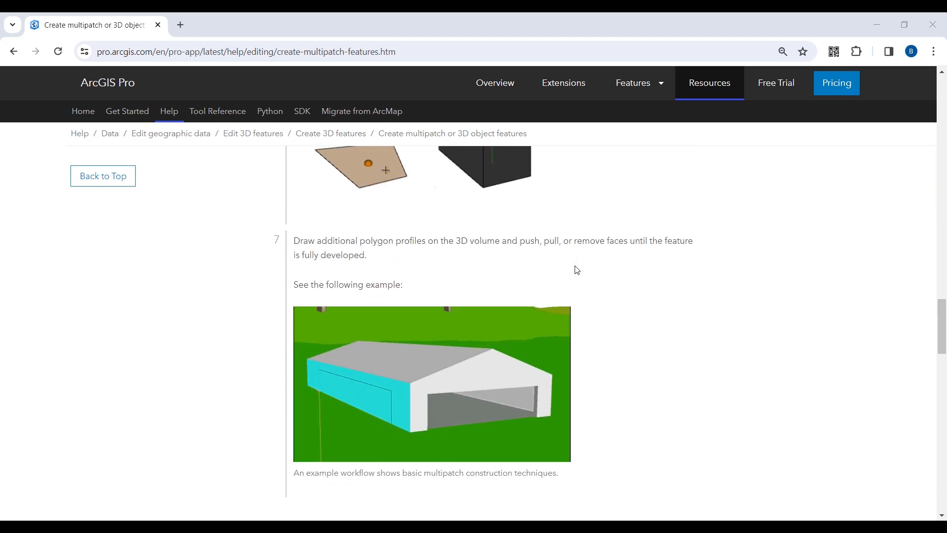
pyautogui.scroll(-3, 577, 270)
pyautogui.scroll(-3, 577, 270)
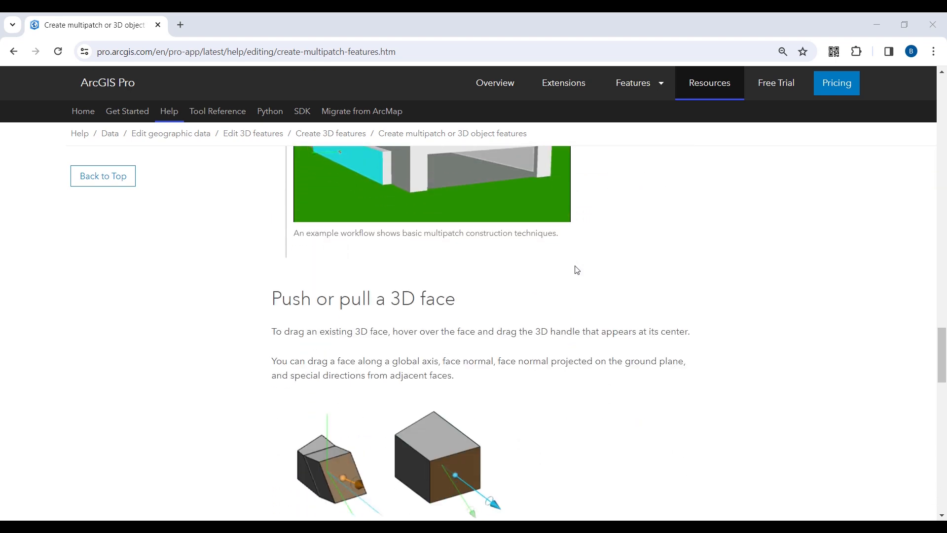
pyautogui.scroll(-2, 577, 270)
pyautogui.scroll(-7, 577, 270)
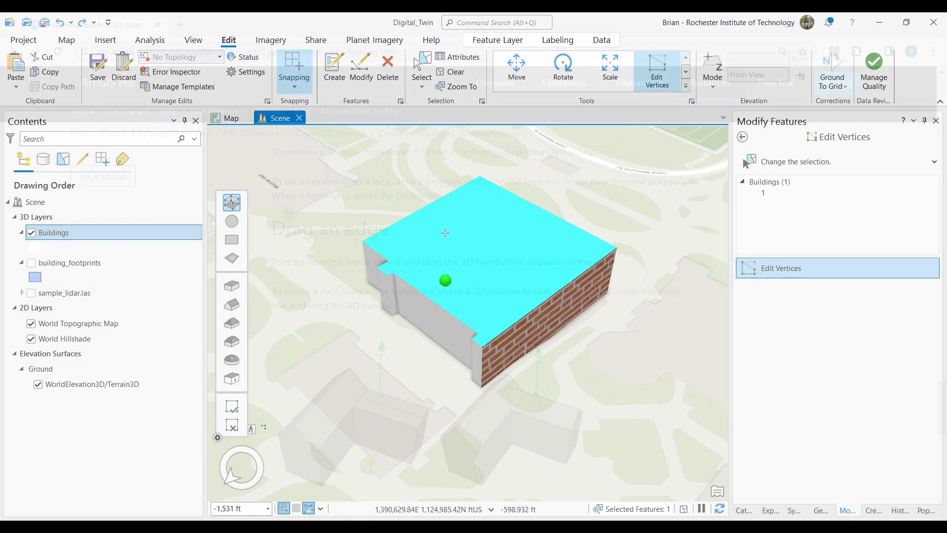
# - Sketch a closed rectangular profile about 93 ft long on the building's roof while editing its vertices in the ArcGIS Pro scene
pyautogui.moveTo(444, 279); pyautogui.dragTo(509, 275)
pyautogui.click(509, 275)
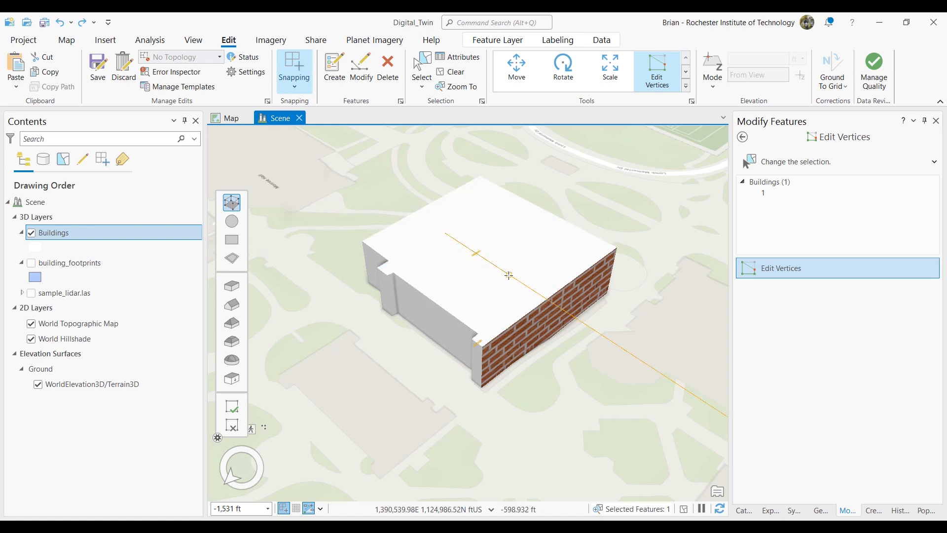
pyautogui.click(548, 248)
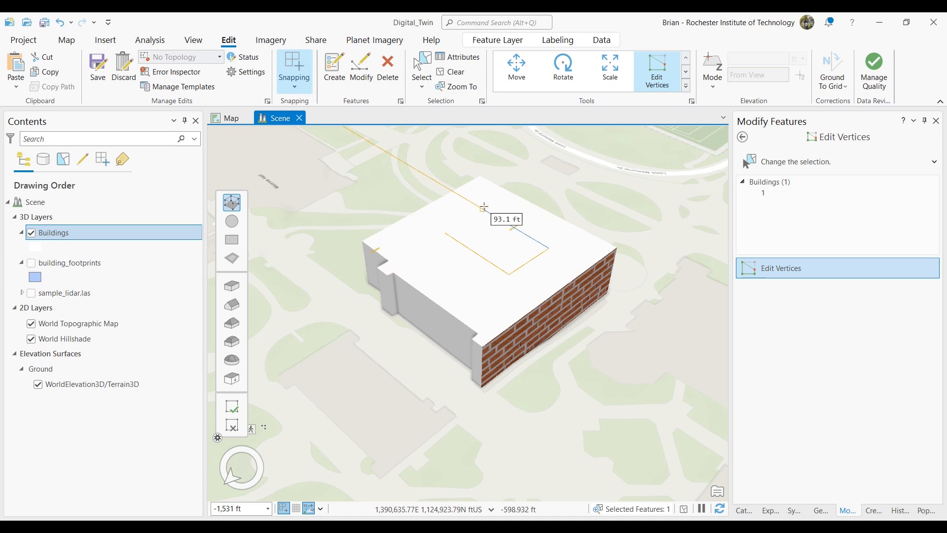
pyautogui.doubleClick(484, 210)
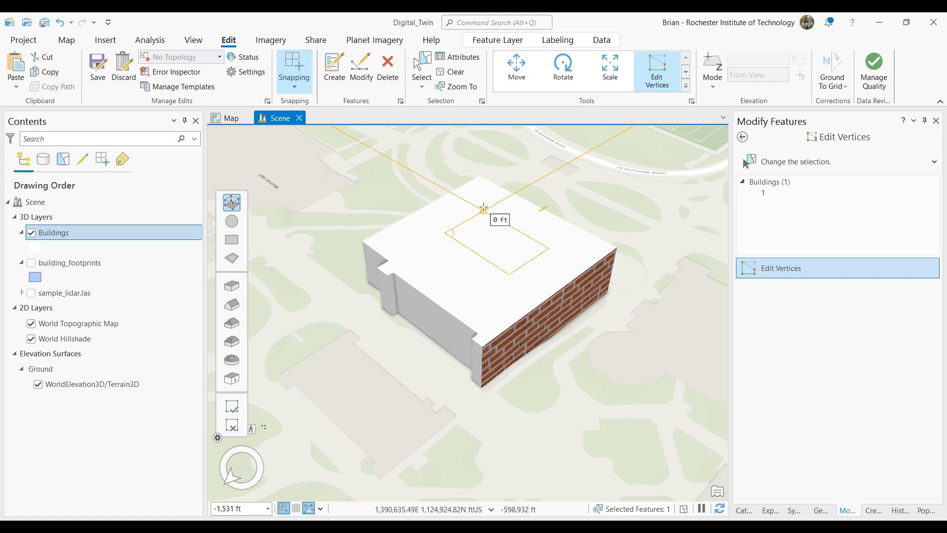
pyautogui.doubleClick(483, 208)
# - Extrude the rectangular roof profile upward into a raised block and return to the full list of Modify Features tools
pyautogui.moveTo(487, 238)
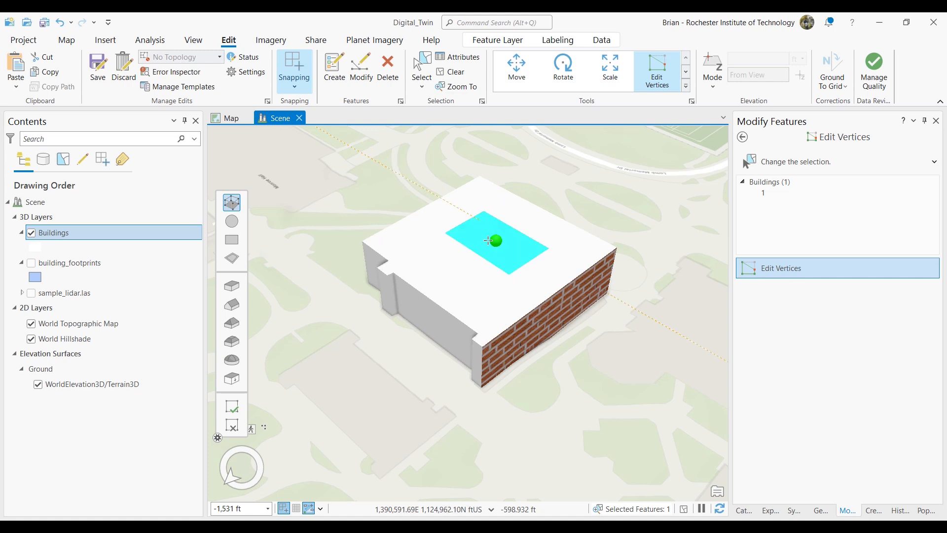
pyautogui.moveTo(496, 241); pyautogui.dragTo(498, 187)
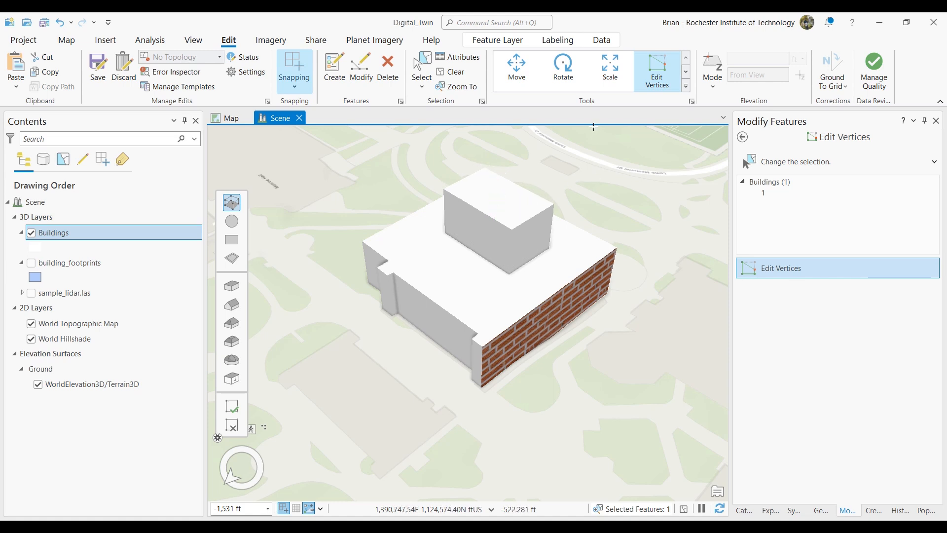
pyautogui.click(361, 69)
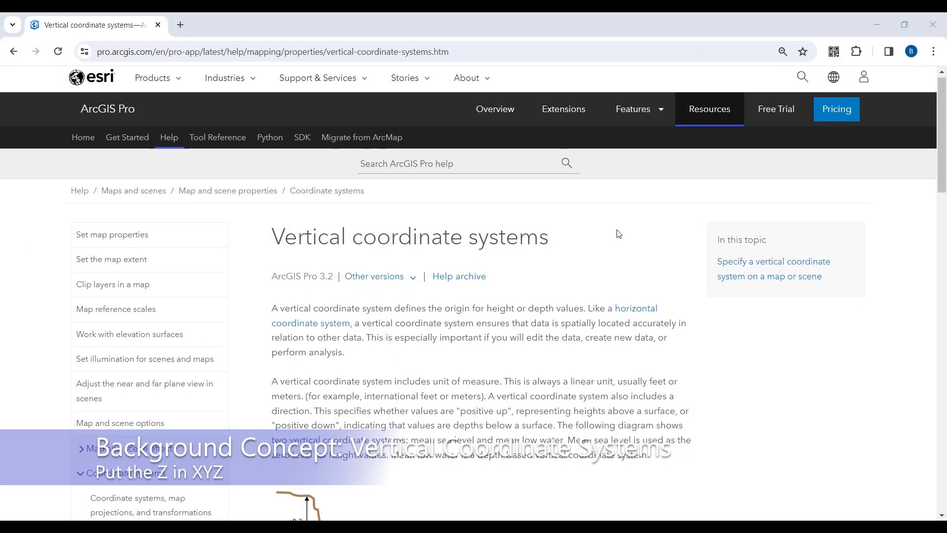
# - Read the ArcGIS Pro help page on vertical coordinate systems, enlarging it to 110% around the mean sea level and mean low water diagram
pyautogui.scroll(-5, 619, 233)
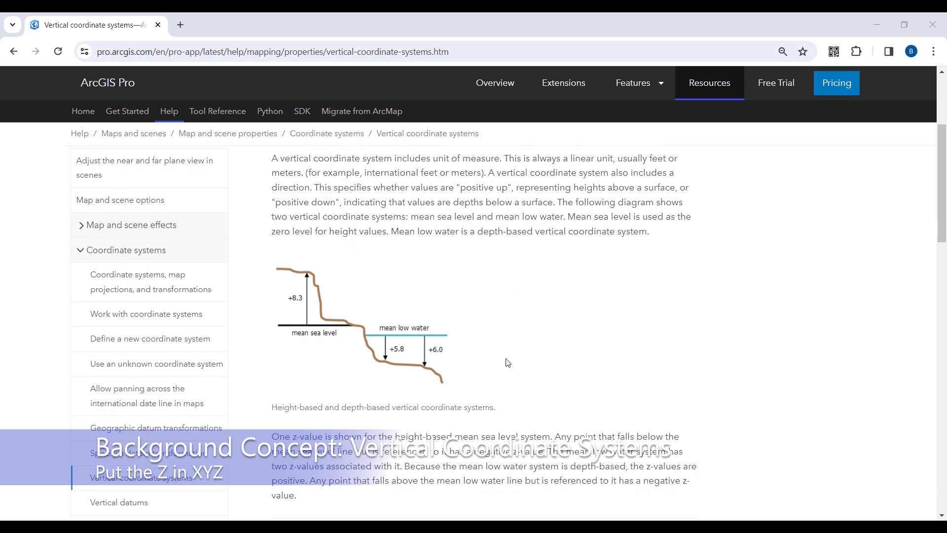
pyautogui.keyDown('ctrl'); pyautogui.scroll(2, 511, 366); pyautogui.keyUp('ctrl')
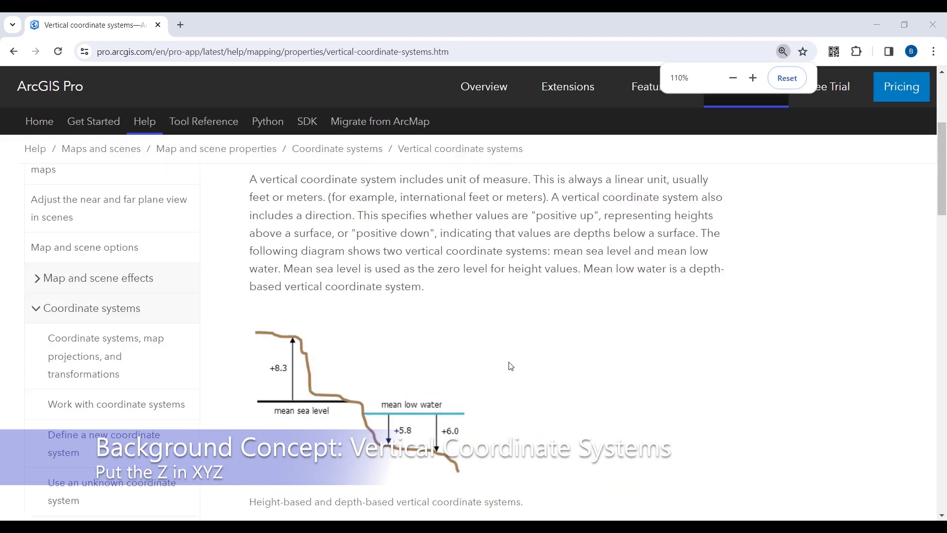
pyautogui.scroll(-4, 511, 366)
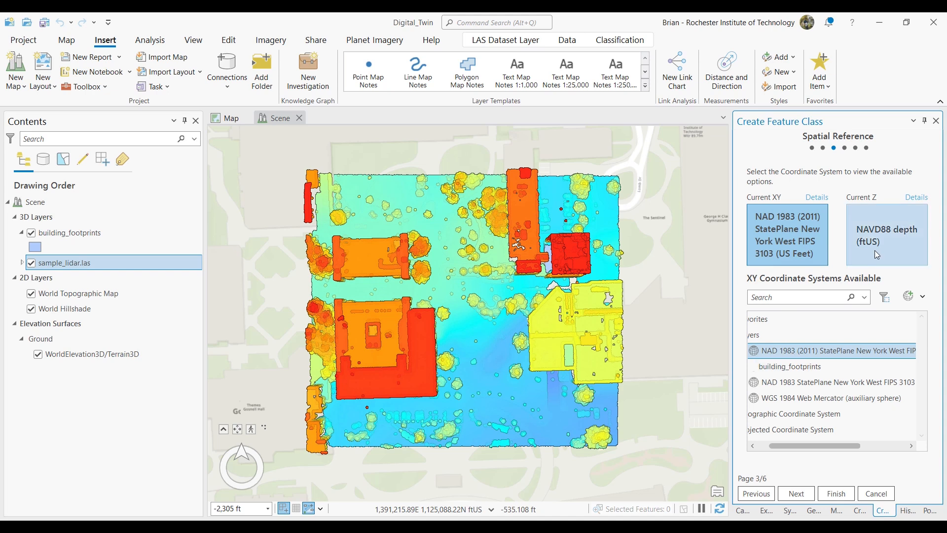
# - Check the current Z and XY coordinate systems in the Spatial Reference settings of the new feature class in ArcGIS Pro
pyautogui.click(892, 244)
pyautogui.click(808, 245)
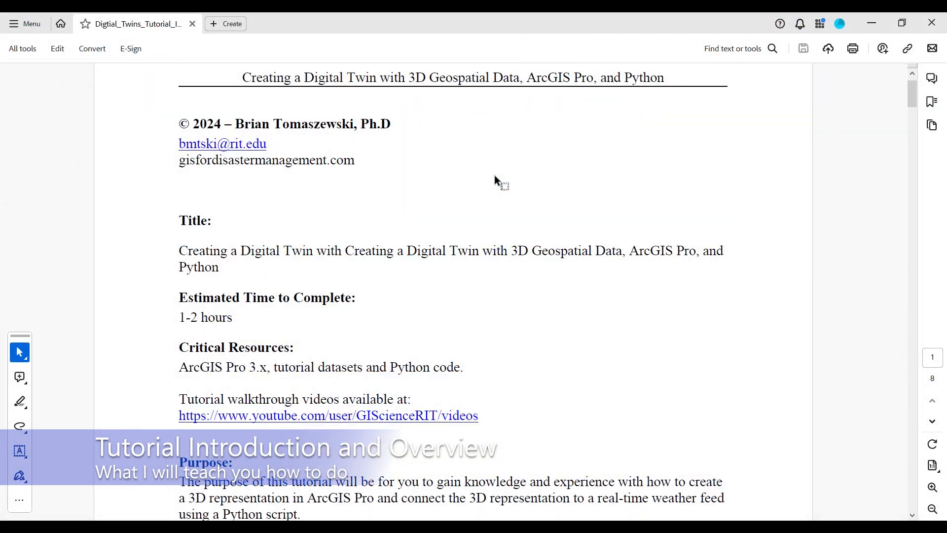
# - Read the Digital Twin tutorial PDF from its purpose and learning objectives through the overview to the Task 1 project setup instructions
pyautogui.scroll(-3, 494, 175)
pyautogui.scroll(-7, 494, 176)
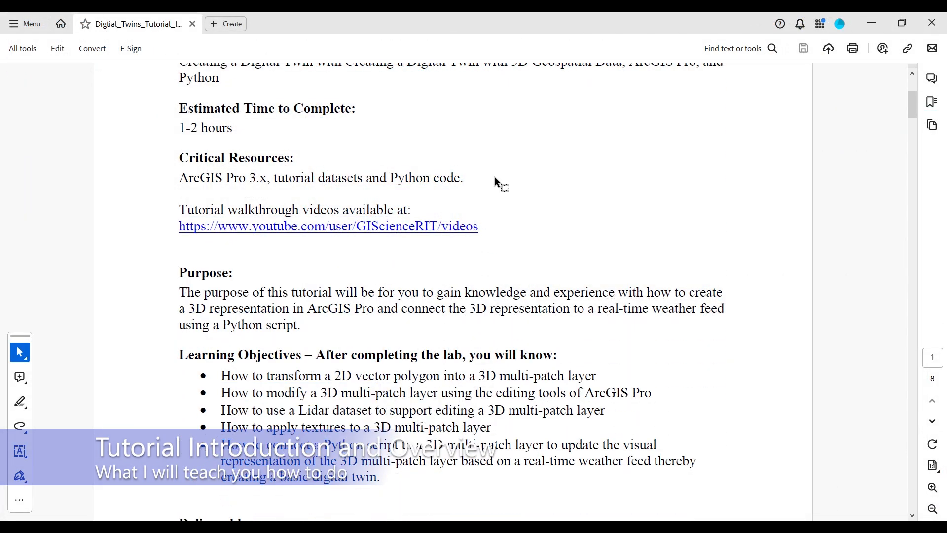
pyautogui.scroll(-3, 495, 179)
pyautogui.scroll(-8, 495, 177)
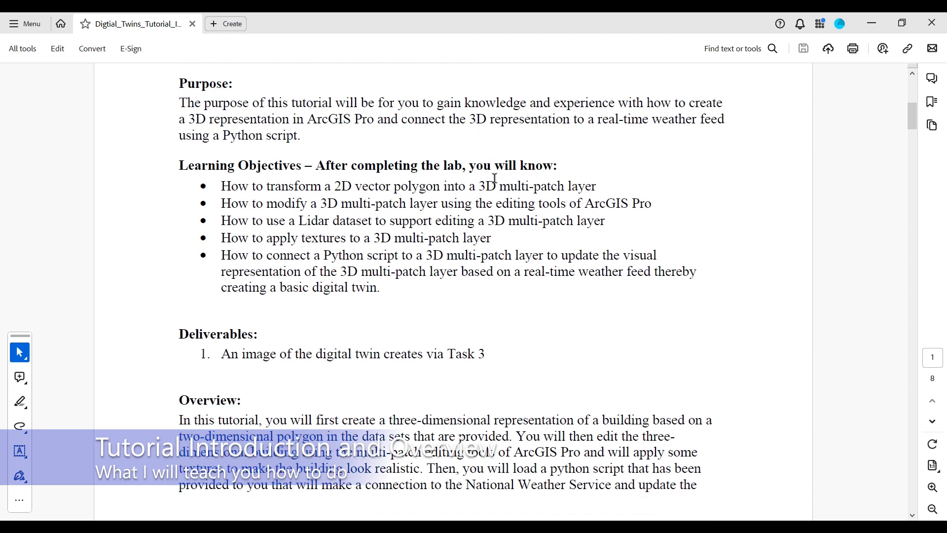
pyautogui.scroll(-5, 495, 179)
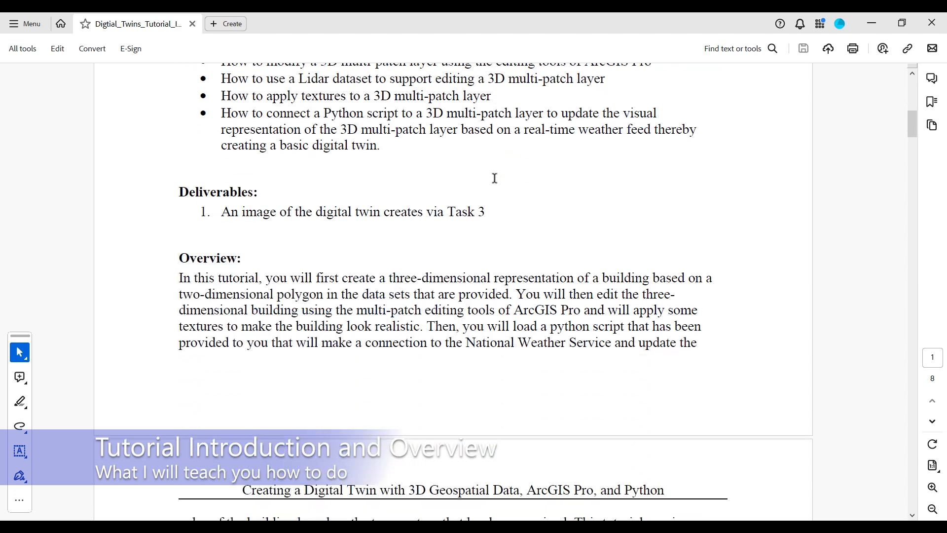
pyautogui.scroll(-7, 495, 180)
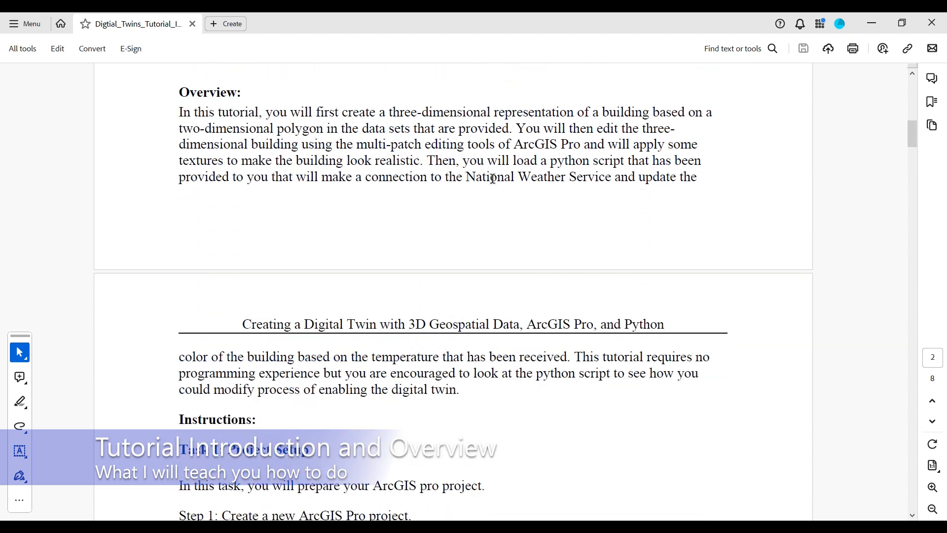
pyautogui.scroll(-5, 488, 183)
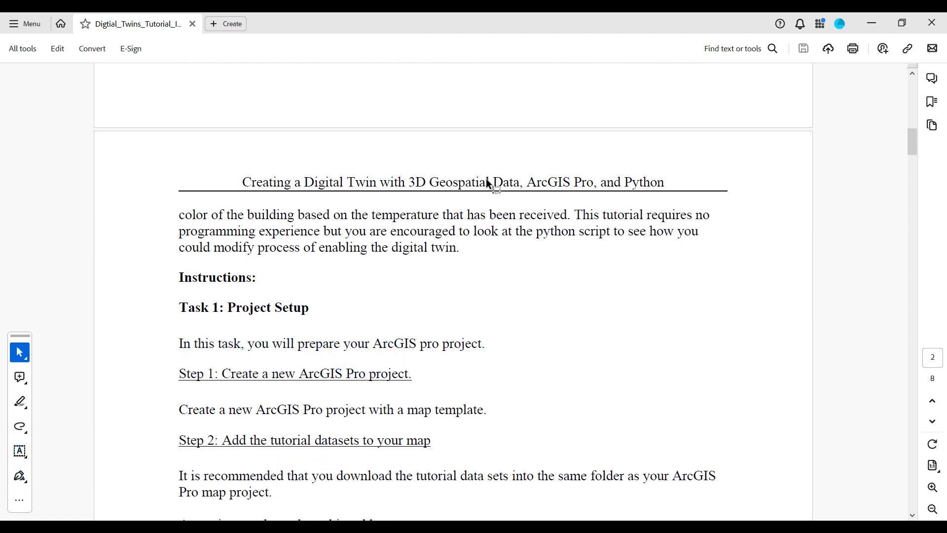
pyautogui.scroll(-4, 485, 179)
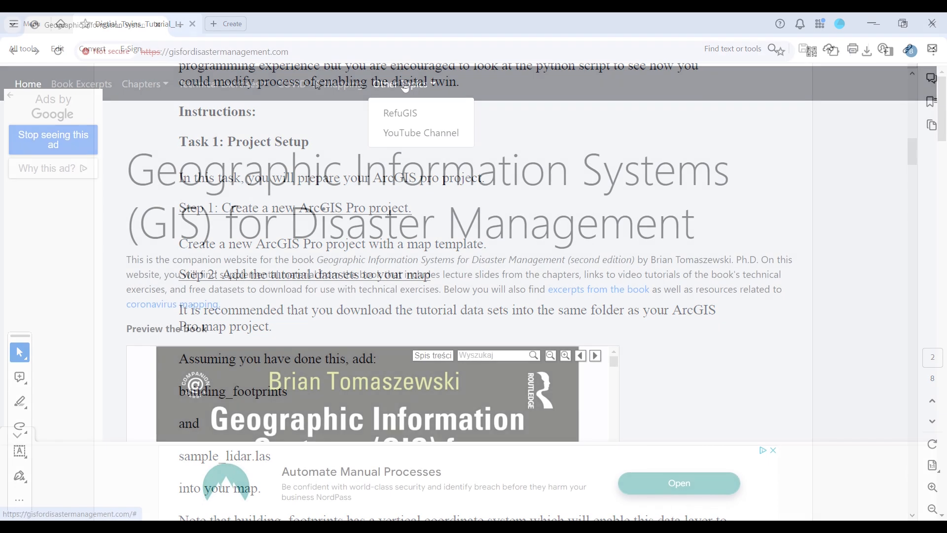
# - Open the YouTube Channel companion page from the other topics on the gisfordisastermanagement.com website
pyautogui.click(435, 132)
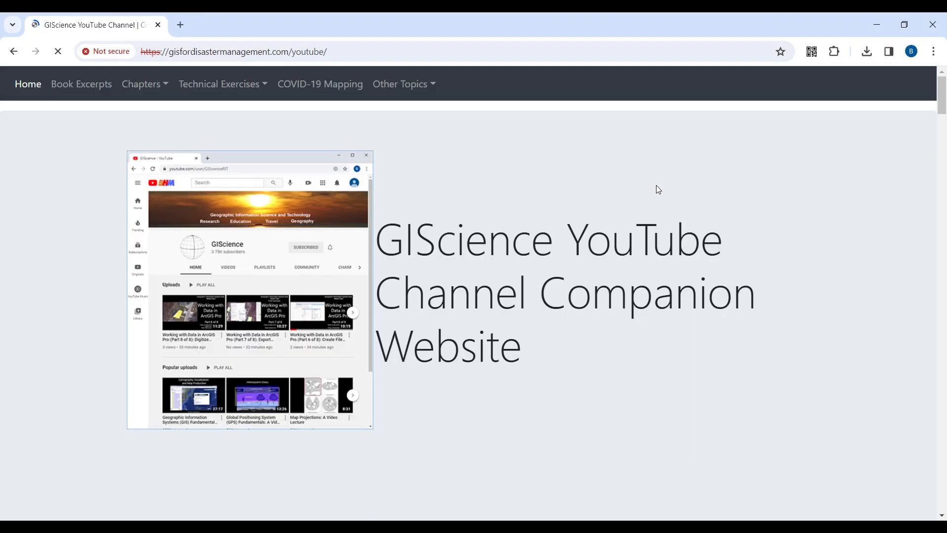
# - Look over the top of the GIScience YouTube Channel companion page
pyautogui.scroll(-5, 658, 211)
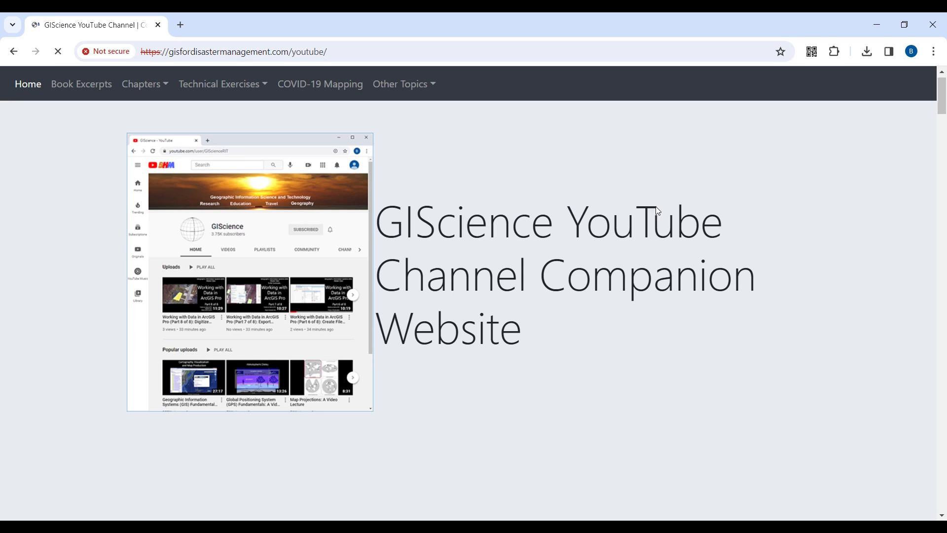
pyautogui.scroll(-6, 659, 211)
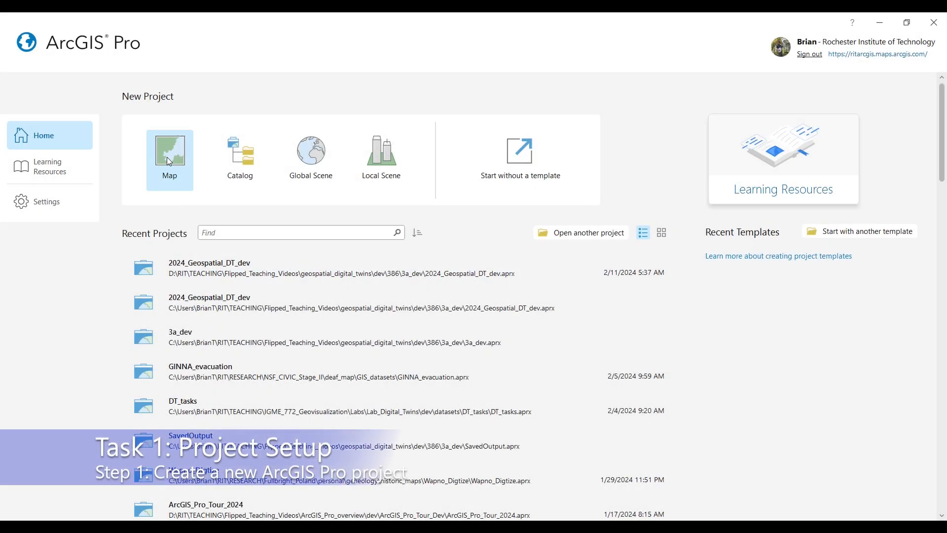
# - Start a new map project in ArcGIS Pro and name it Digital_Twin
pyautogui.click(169, 161)
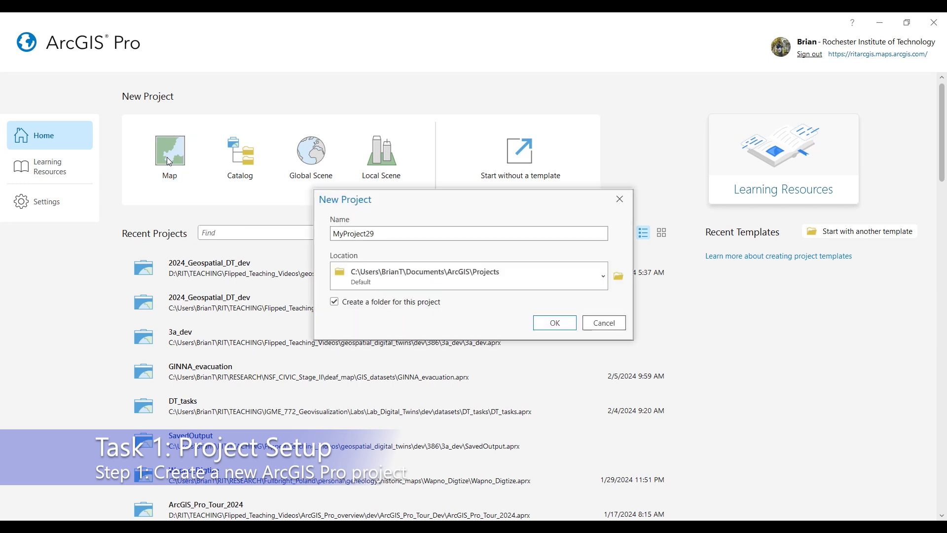
pyautogui.moveTo(381, 235); pyautogui.dragTo(333, 236)
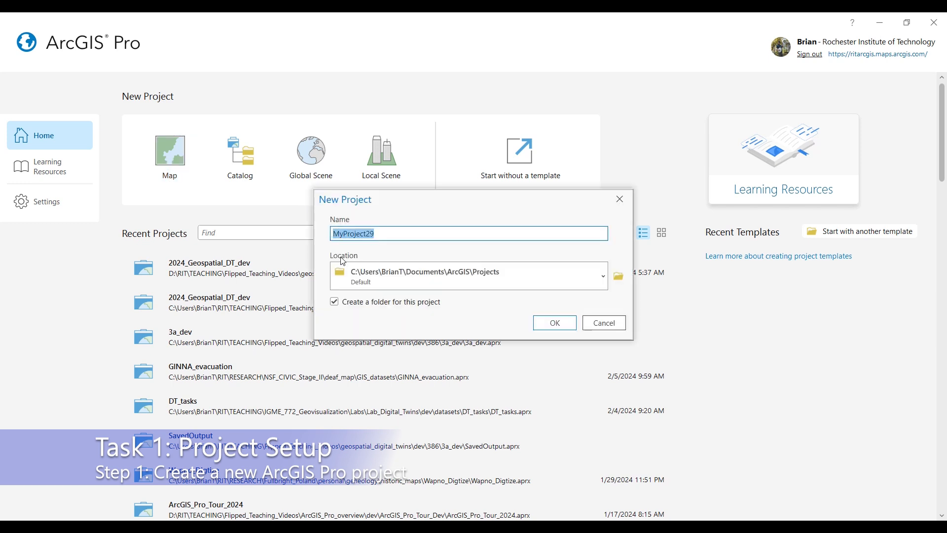
pyautogui.write('Digital_Twin')
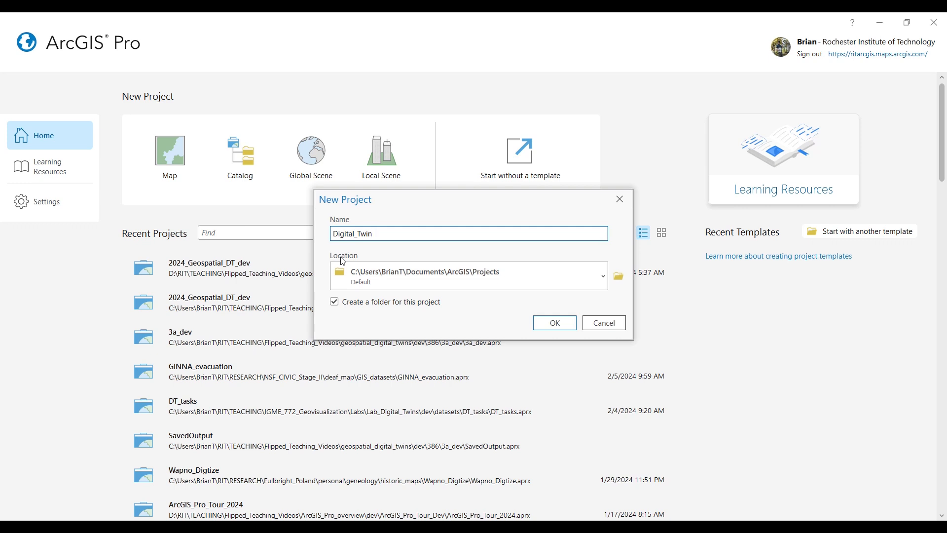
# - Set the project location to C:\temp and create the project without its own folder
pyautogui.click(393, 280)
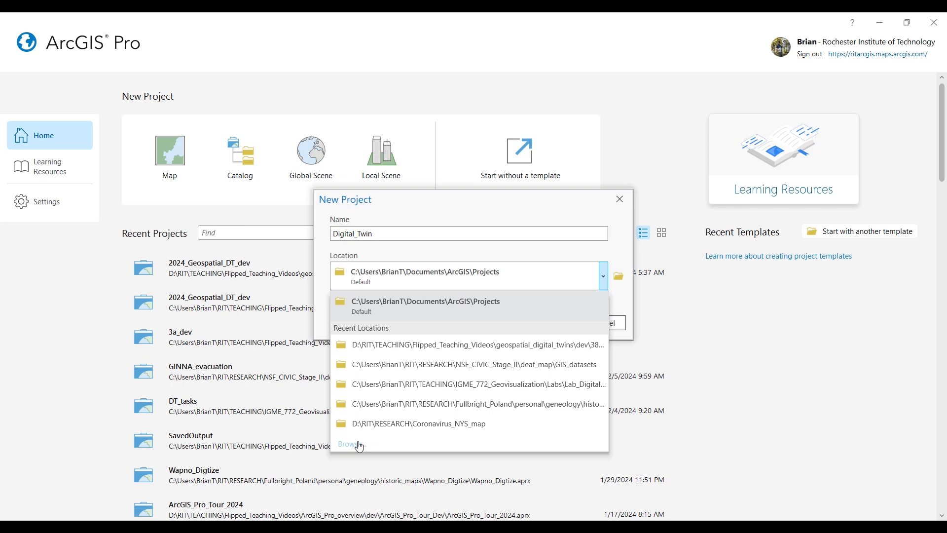
pyautogui.click(359, 446)
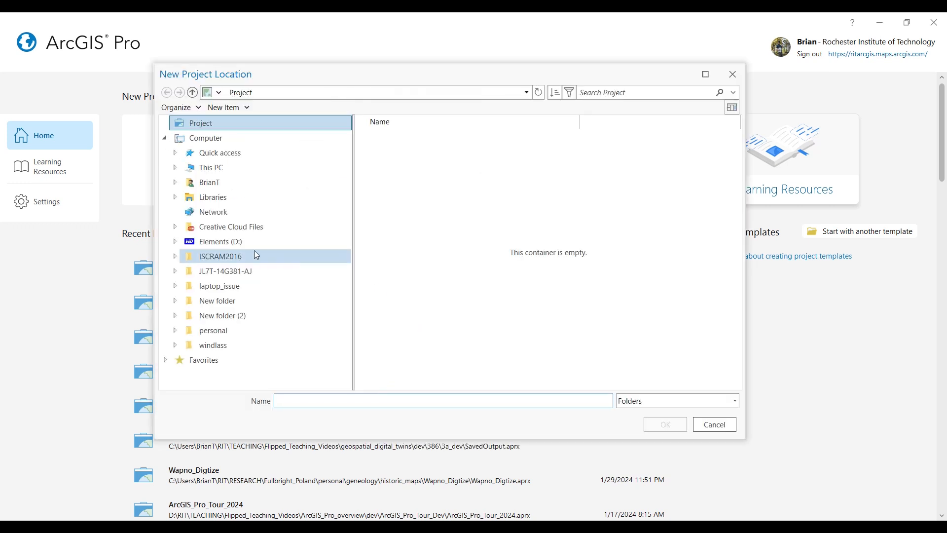
pyautogui.click(175, 168)
pyautogui.click(241, 289)
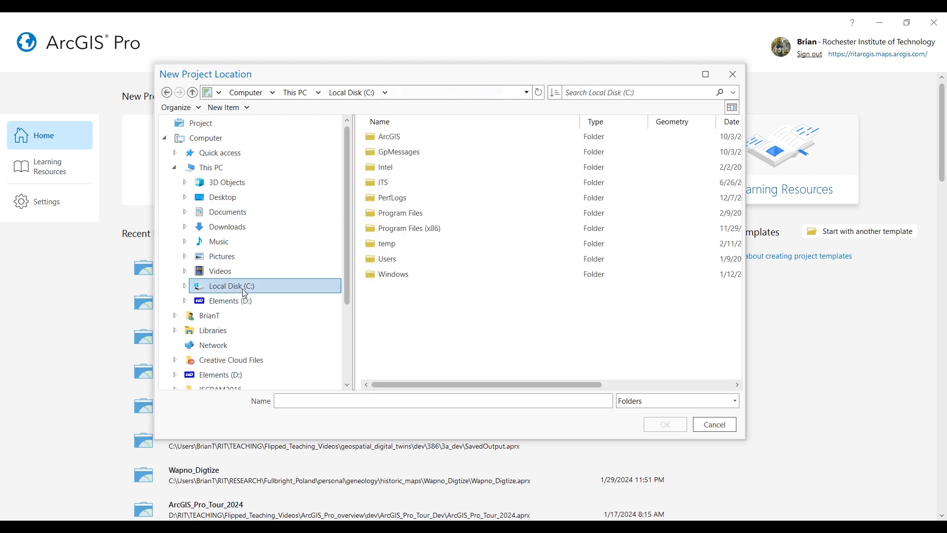
pyautogui.click(385, 243)
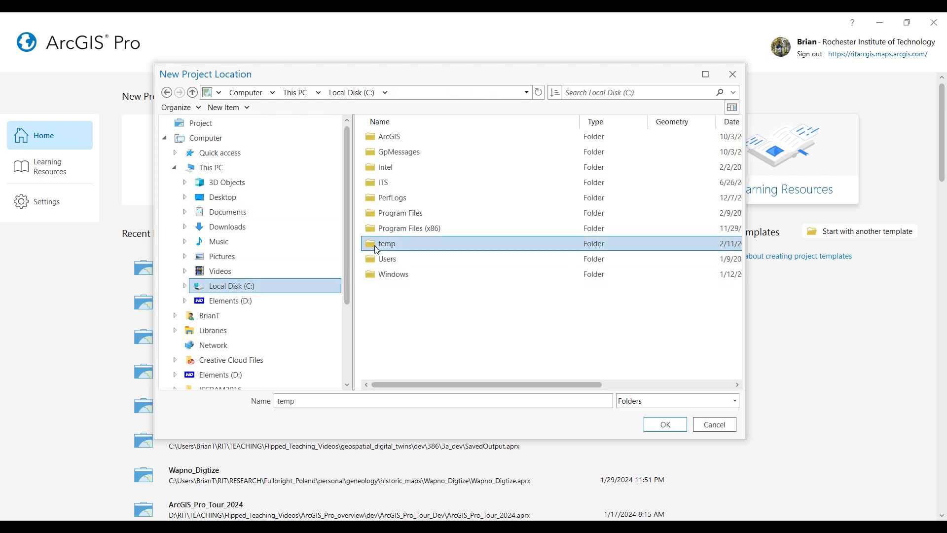
pyautogui.click(655, 425)
pyautogui.click(334, 301)
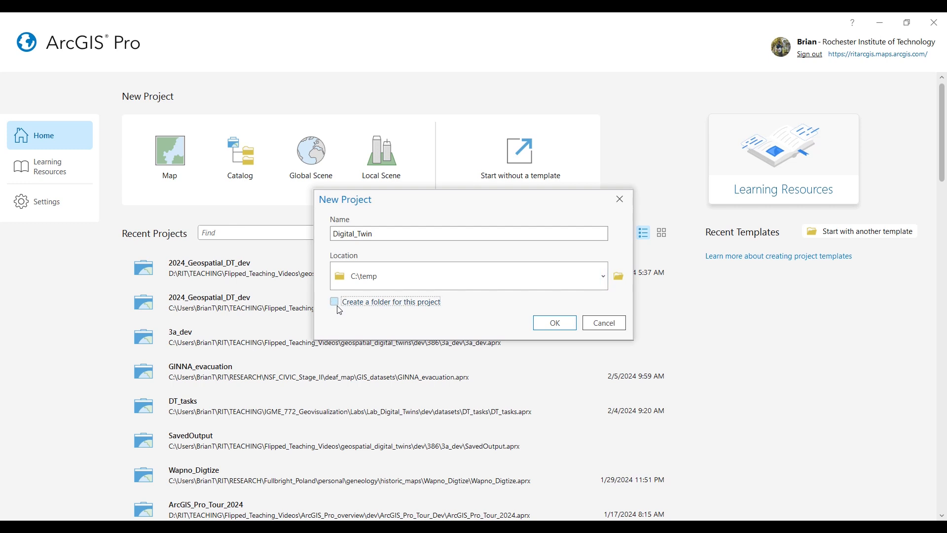
pyautogui.click(554, 323)
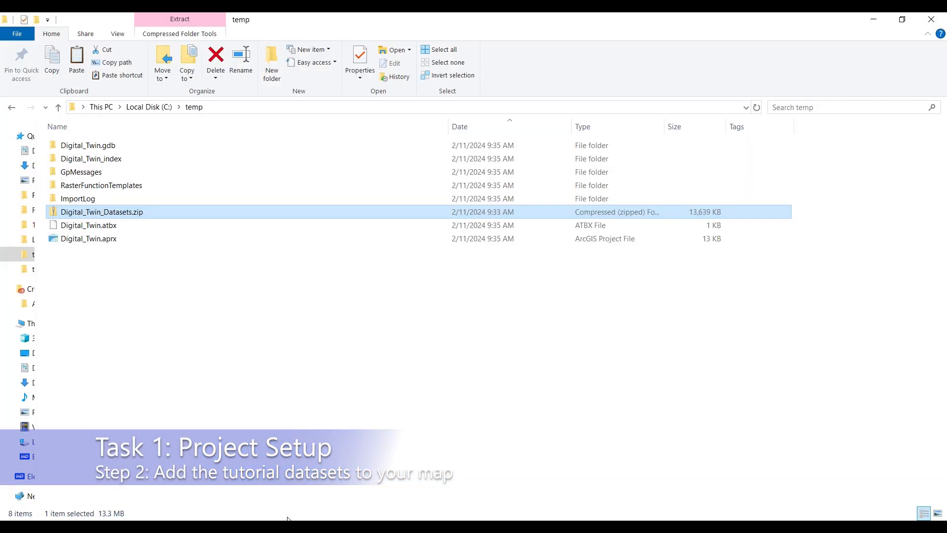
# - In File Explorer, extract Digital_Twin_Datasets.zip in C:\temp to a Digital_Twin_Datasets folder with 7-Zip
pyautogui.rightClick(121, 219)
pyautogui.moveTo(169, 290)
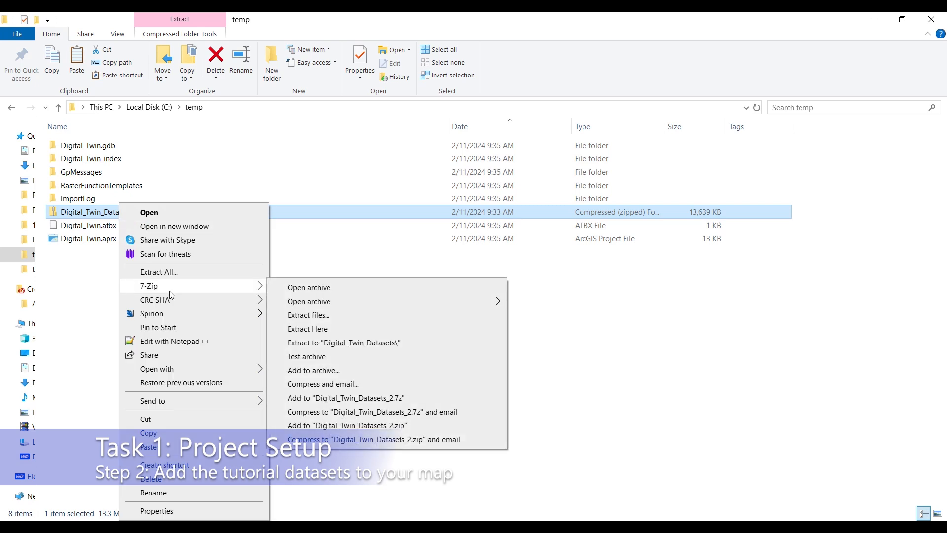
pyautogui.click(314, 342)
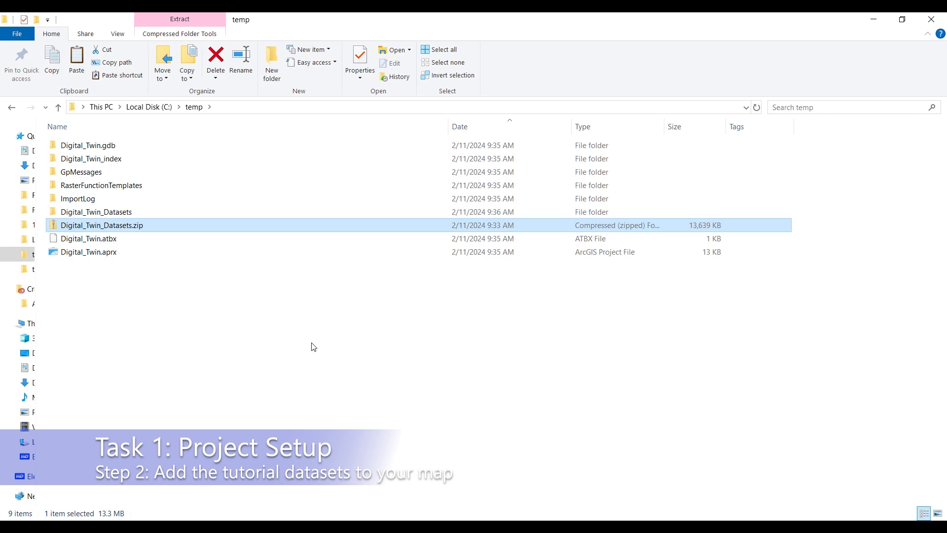
# - Open the extracted Digital_Twin_Datasets folder and review the lidar files and tutorial instructions PDF in it
pyautogui.doubleClick(123, 212)
pyautogui.click(119, 227)
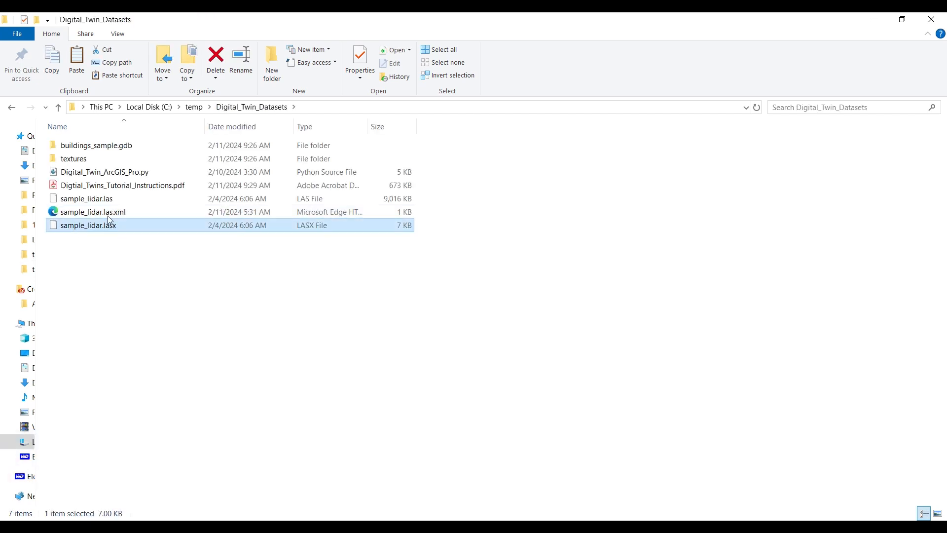
pyautogui.click(117, 186)
pyautogui.click(116, 249)
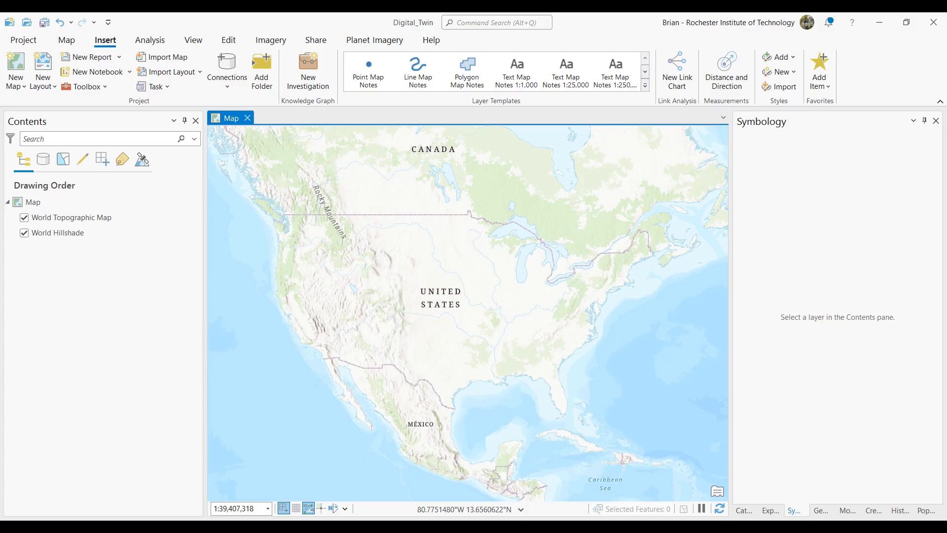
# - In ArcGIS Pro, add building_footprints from buildings_sample.gdb and sample_lidar.las from the Digital_Twin_Datasets folder to the map
pyautogui.click(743, 510)
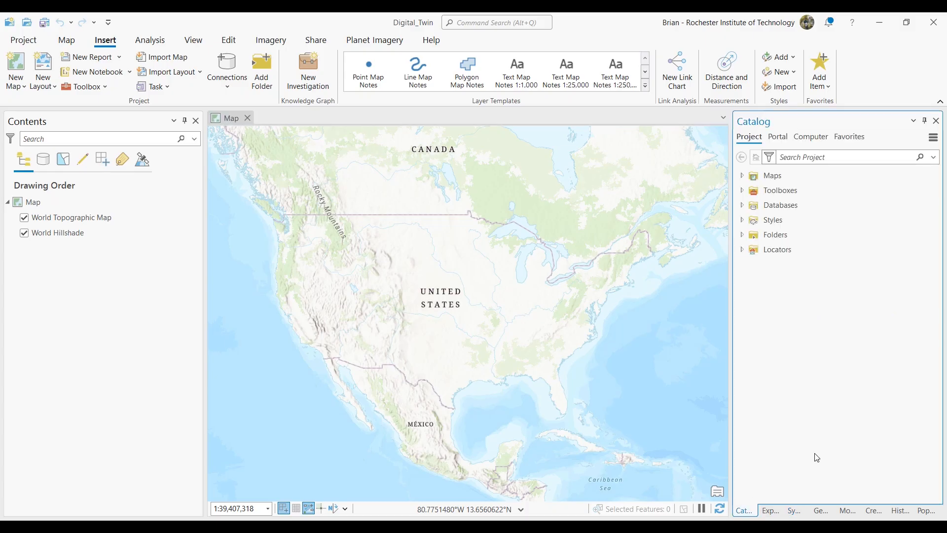
pyautogui.click(742, 235)
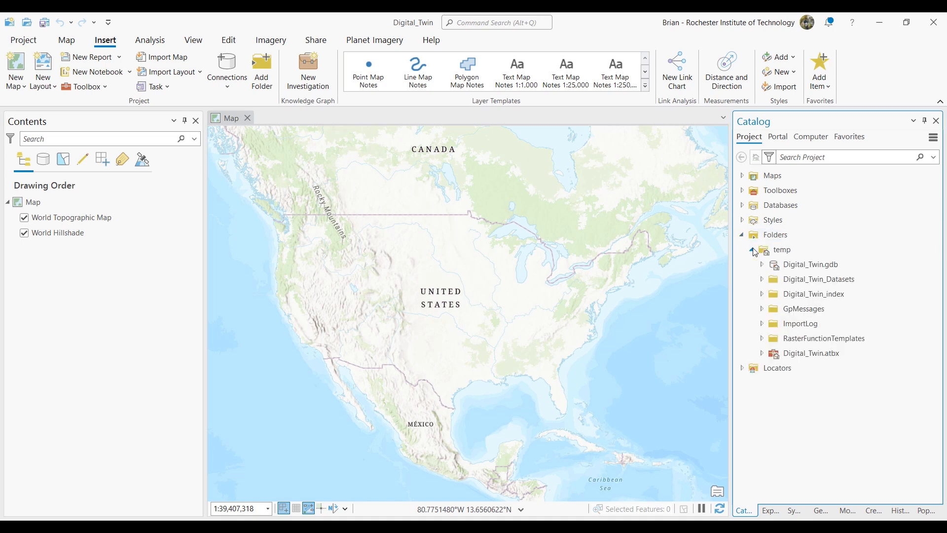
pyautogui.click(762, 279)
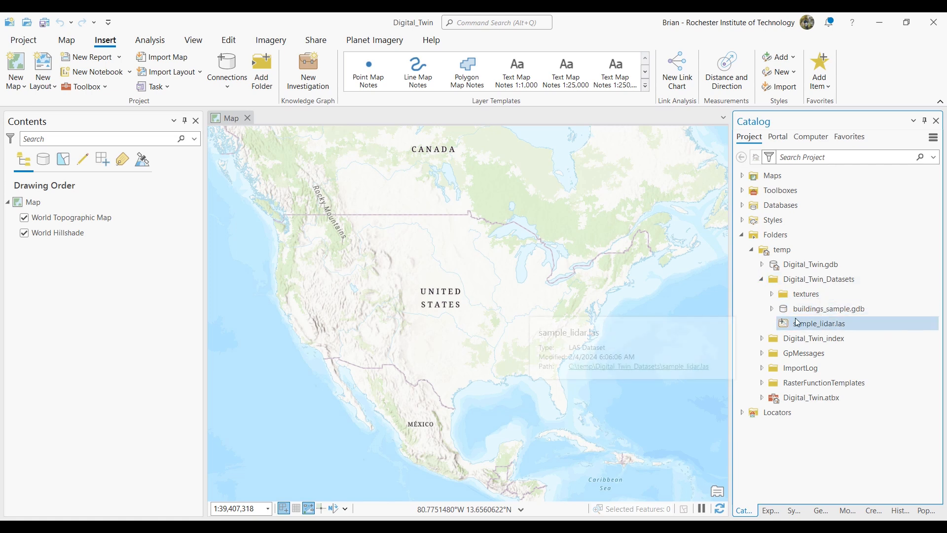
pyautogui.click(772, 308)
pyautogui.moveTo(823, 324); pyautogui.dragTo(133, 221)
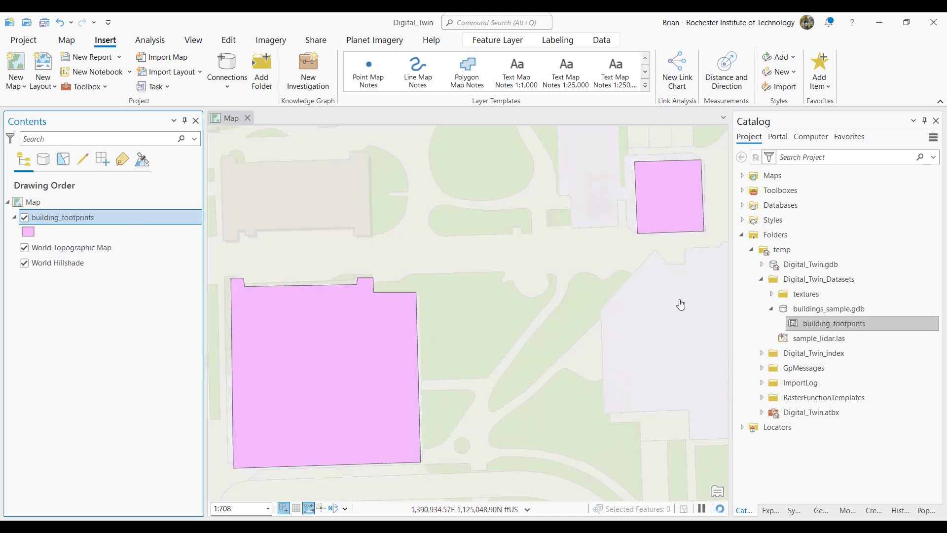
pyautogui.moveTo(821, 340)
pyautogui.mouseDown()
pyautogui.moveTo(598, 334)
pyautogui.moveTo(243, 302)
pyautogui.moveTo(119, 265)
pyautogui.moveTo(112, 247)
pyautogui.mouseUp()
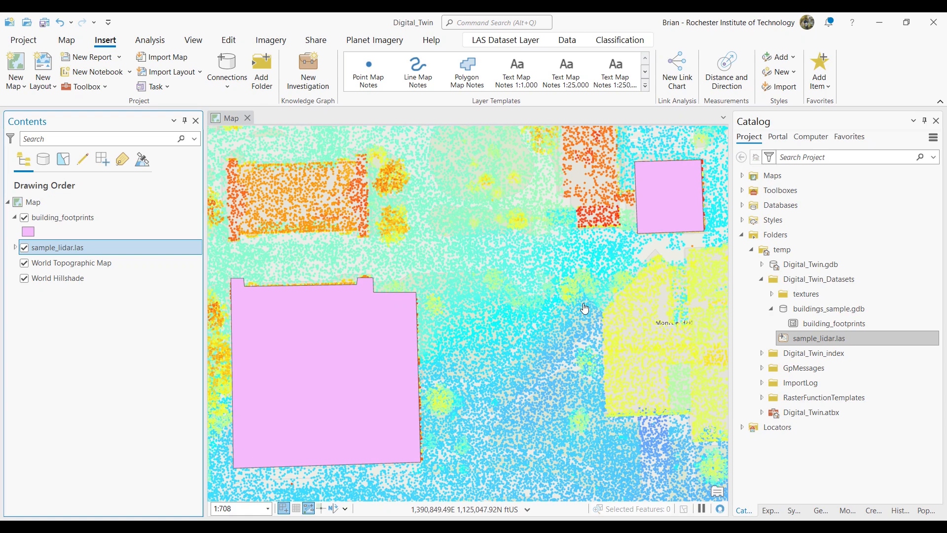
pyautogui.scroll(-2, 546, 312)
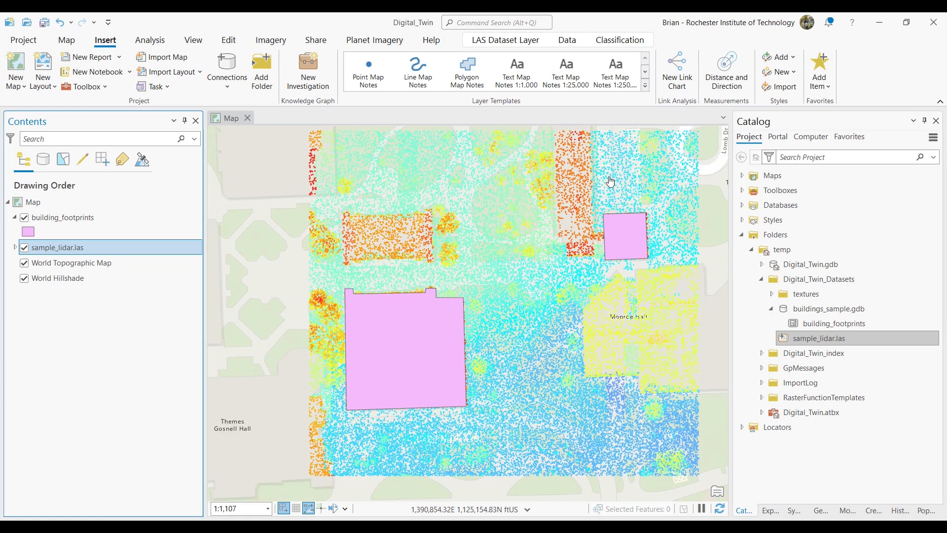
# - Check the projected, geographic and vertical coordinate systems in the source properties of the building_footprints layer
pyautogui.click(102, 220)
pyautogui.rightClick(104, 222)
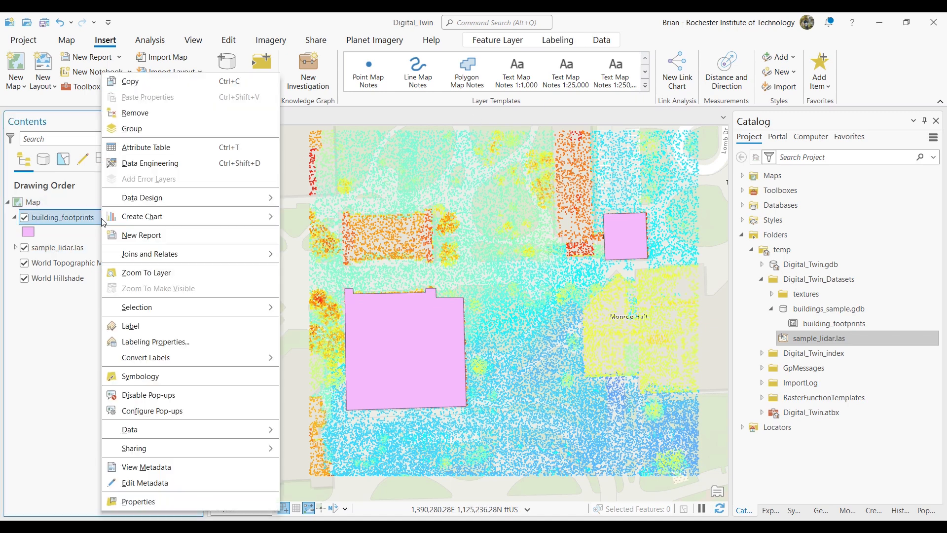
pyautogui.click(162, 502)
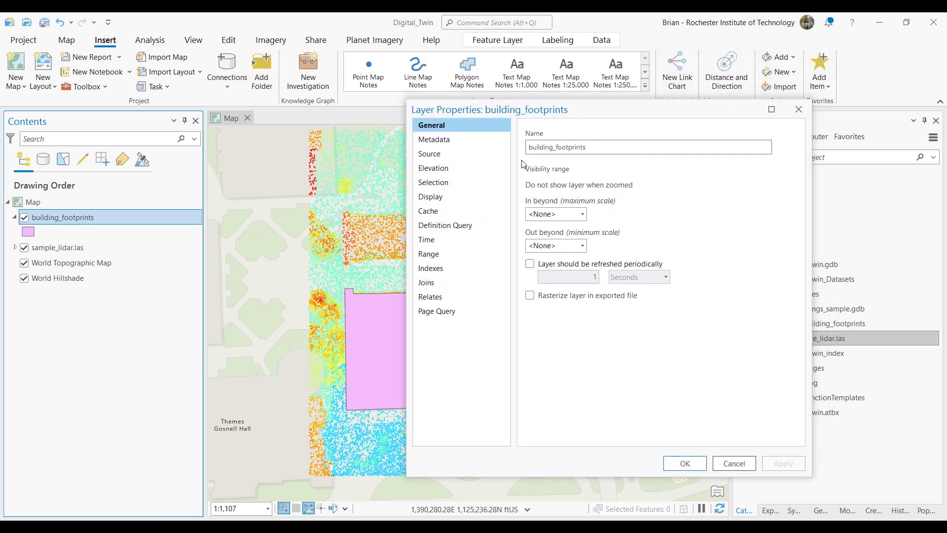
pyautogui.click(452, 162)
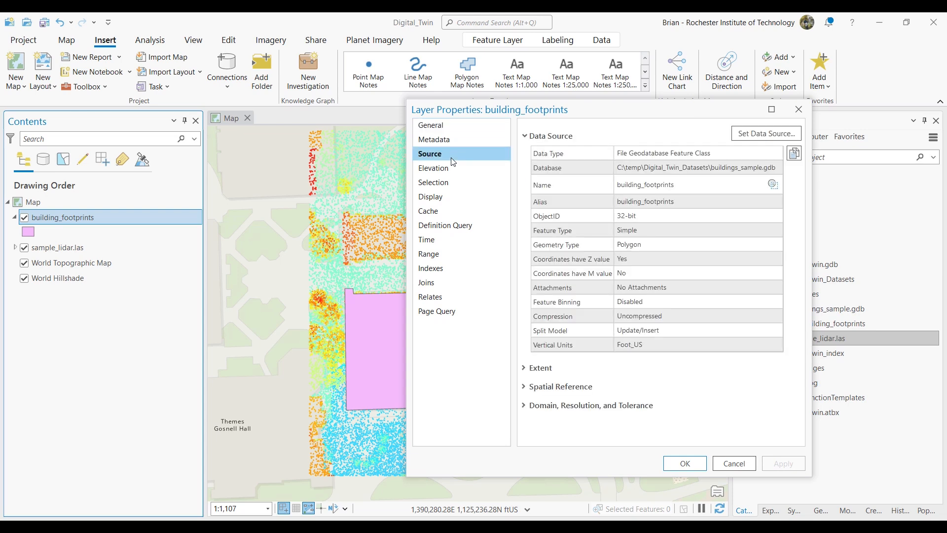
pyautogui.click(526, 388)
pyautogui.scroll(-2, 724, 355)
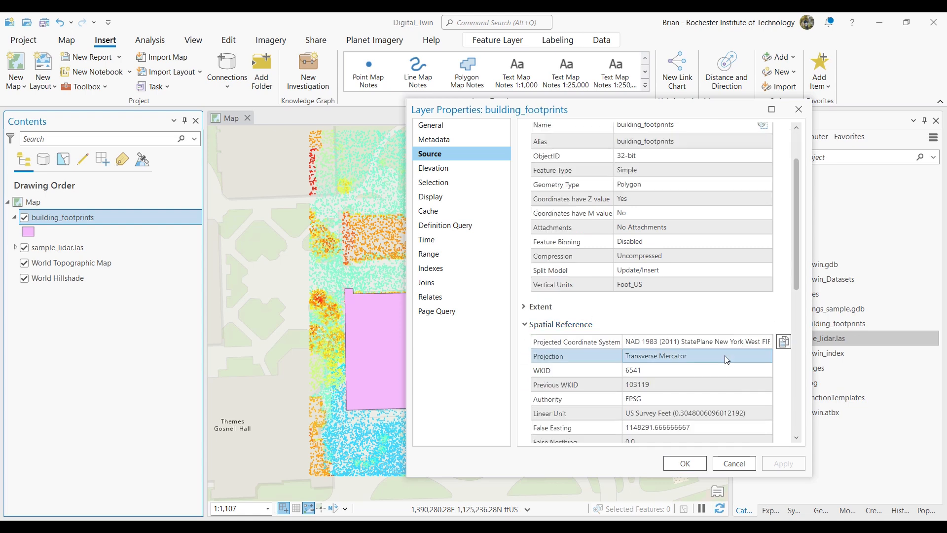
pyautogui.scroll(-5, 724, 355)
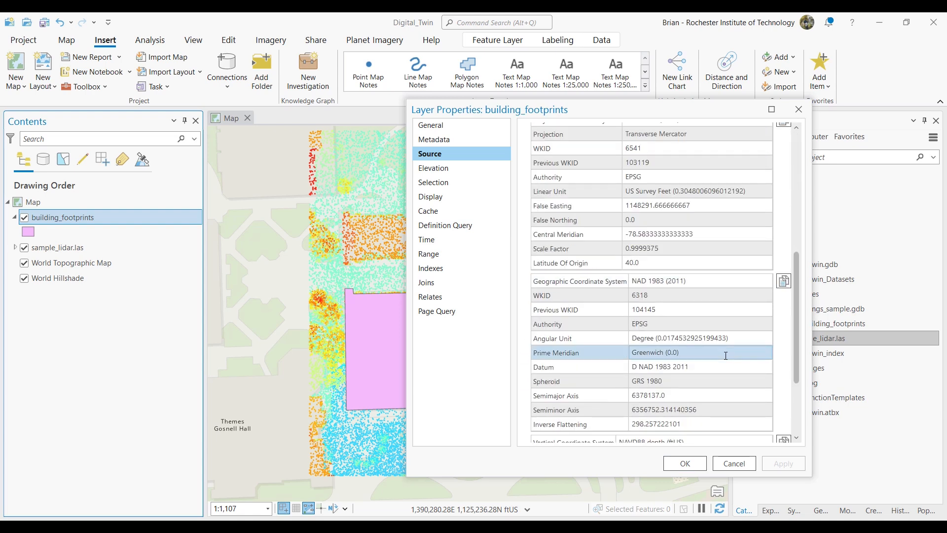
pyautogui.scroll(-3, 725, 356)
pyautogui.click(600, 331)
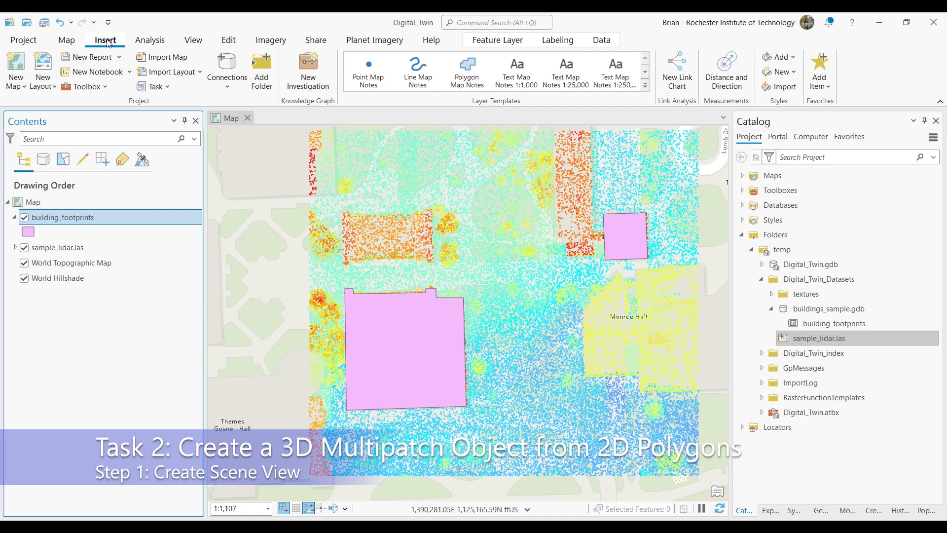
# - Create a new local scene and add building_footprints and sample_lidar.las to its 3D layers
pyautogui.click(22, 87)
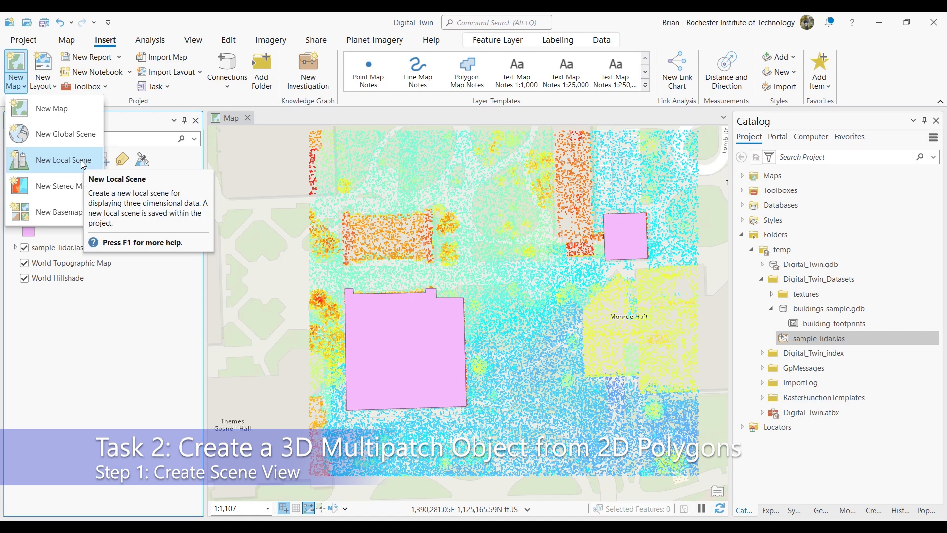
pyautogui.click(64, 160)
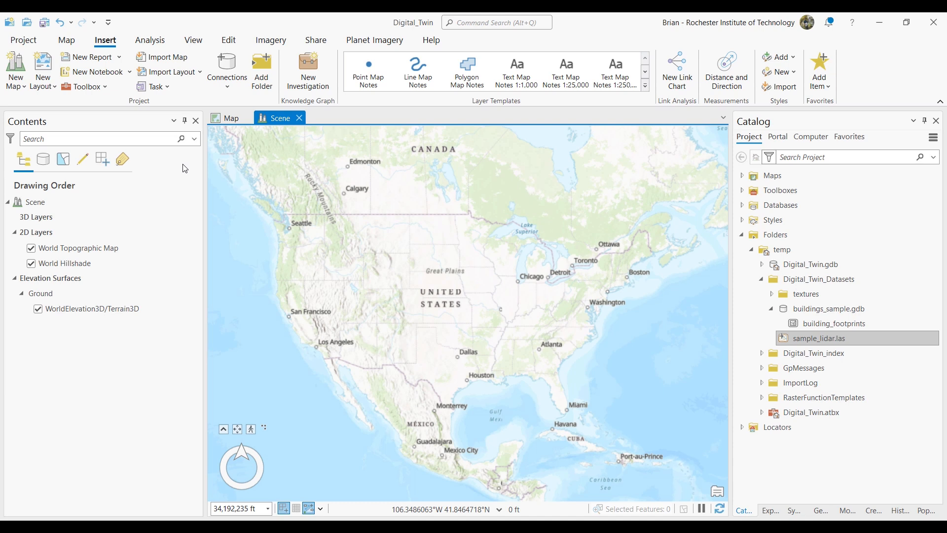
pyautogui.moveTo(833, 323); pyautogui.dragTo(109, 238)
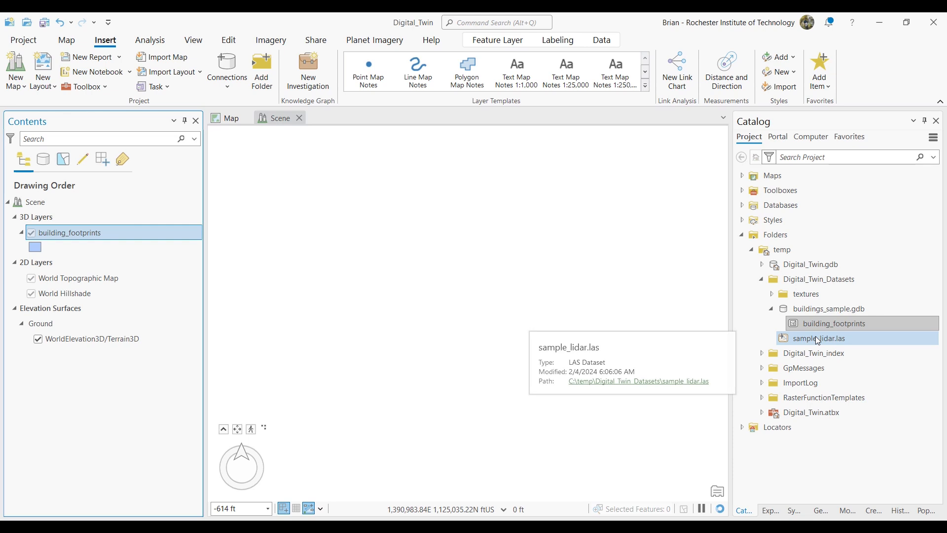
pyautogui.moveTo(815, 338); pyautogui.dragTo(47, 262)
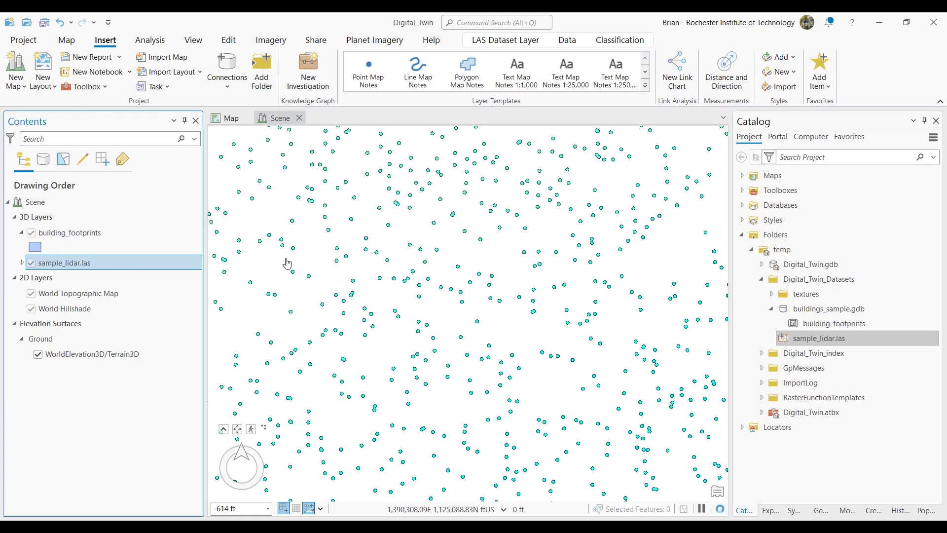
# - Turn off the sample_lidar.las layer in the scene
pyautogui.scroll(-3, 486, 294)
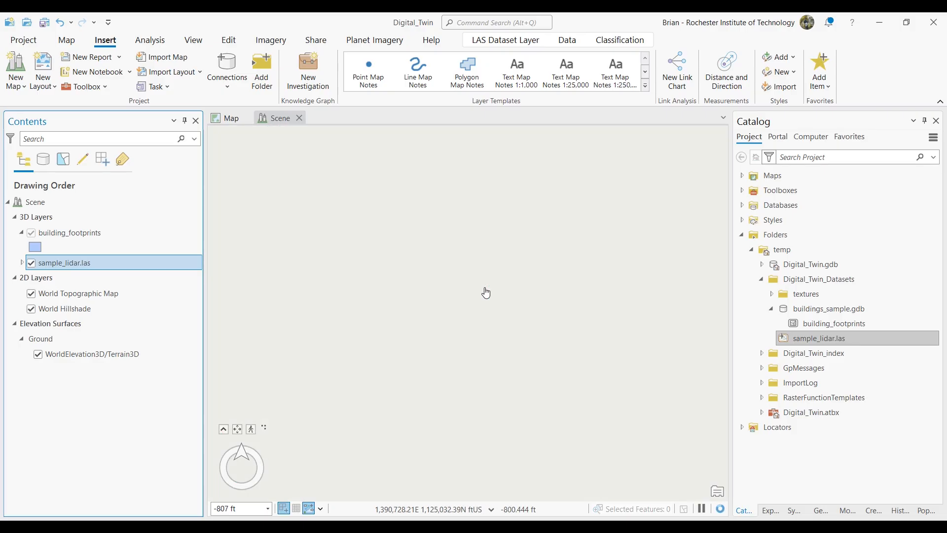
pyautogui.scroll(-3, 486, 293)
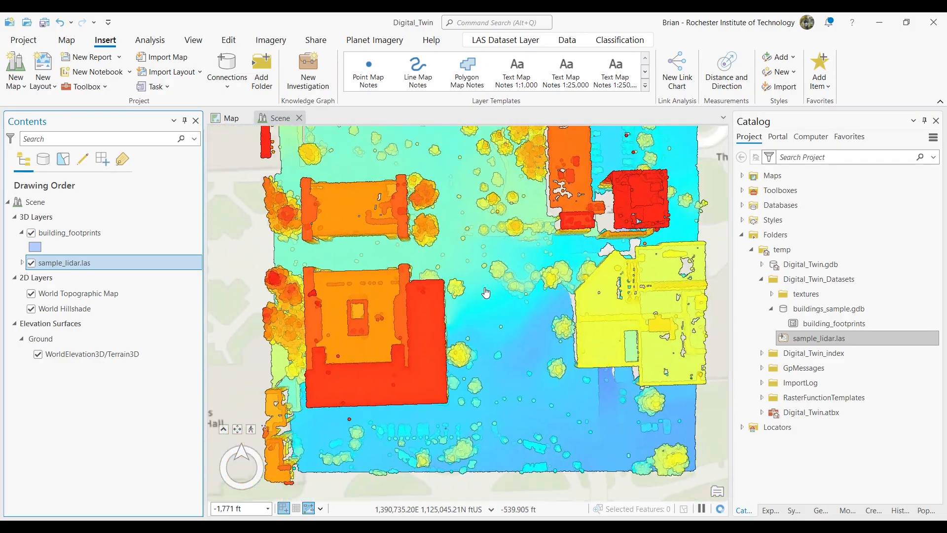
pyautogui.scroll(-2, 486, 293)
pyautogui.moveTo(486, 293); pyautogui.dragTo(465, 320)
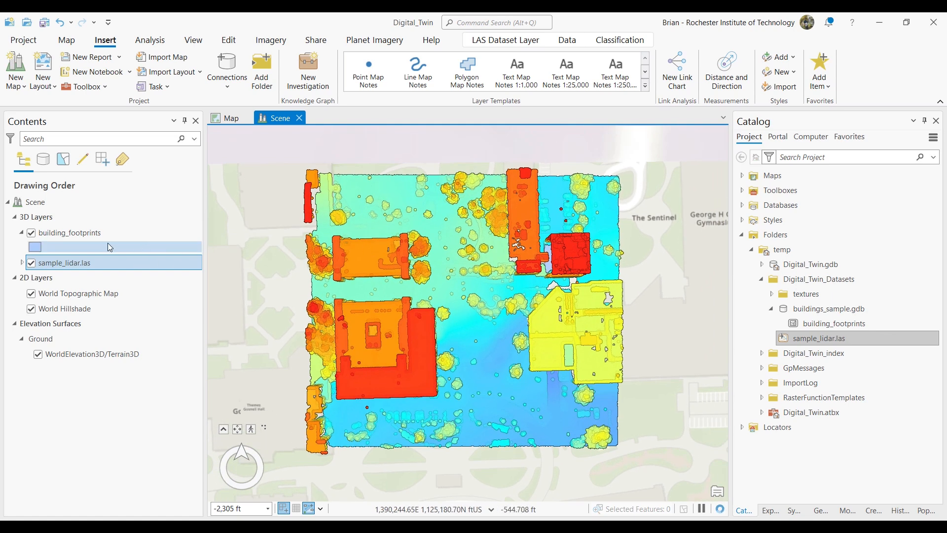
pyautogui.click(32, 263)
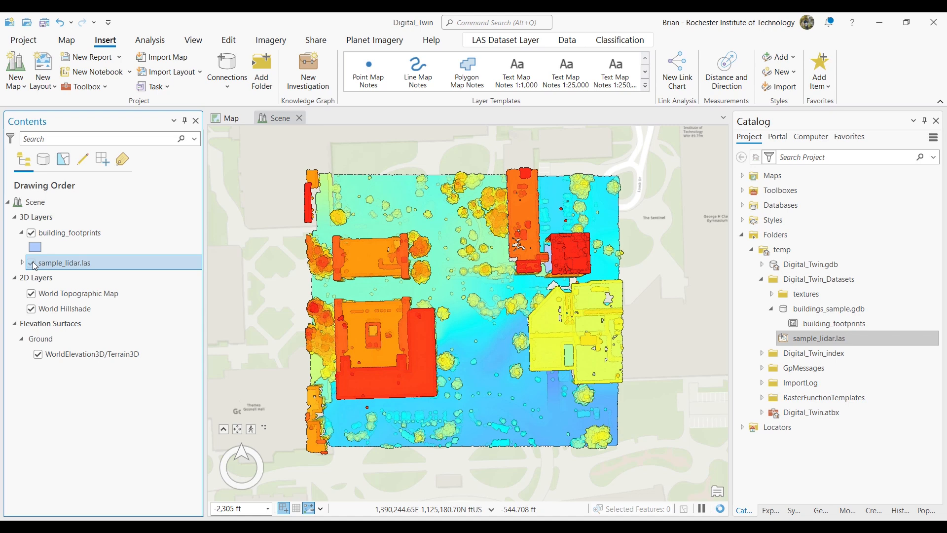
# - Start a new feature class in buildings_sample.gdb, named Buildings and with the feature class type Multipatch
pyautogui.click(780, 309)
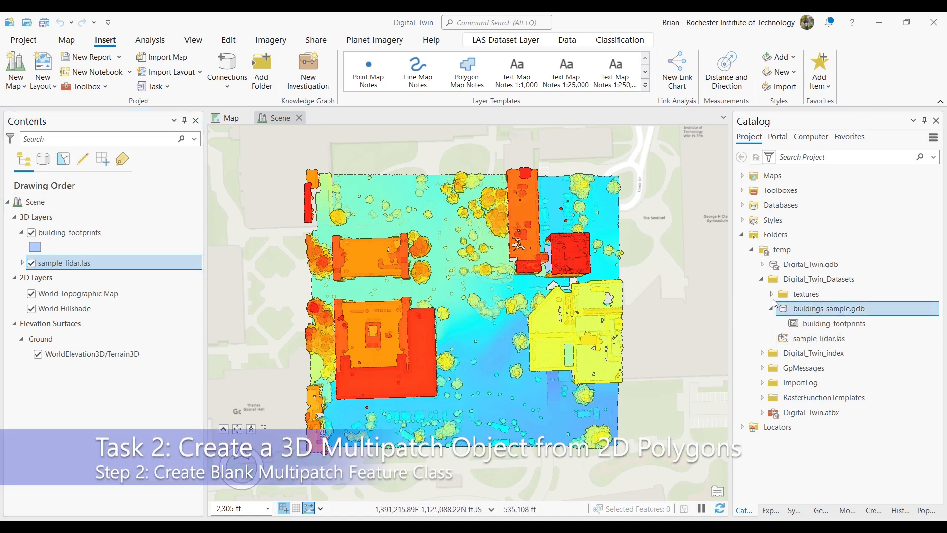
pyautogui.rightClick(833, 310)
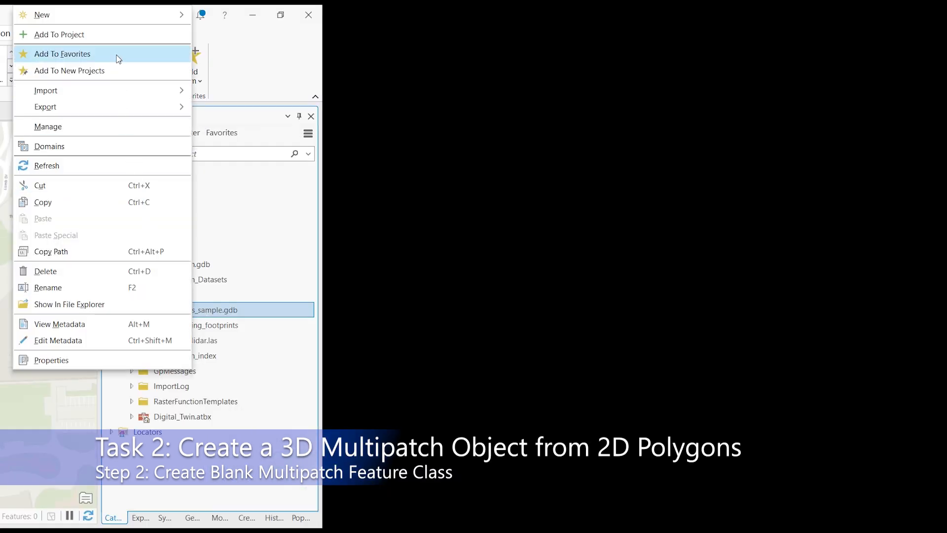
pyautogui.moveTo(112, 16)
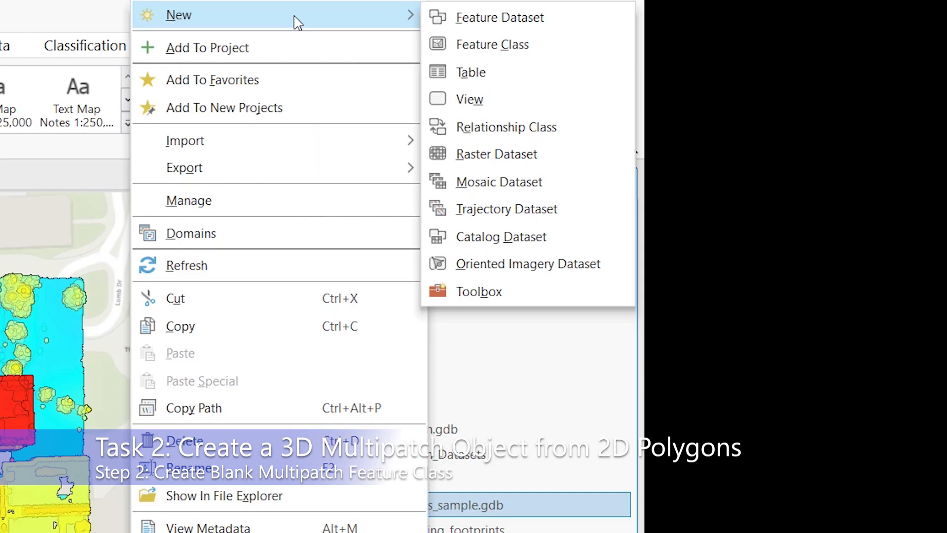
pyautogui.click(500, 49)
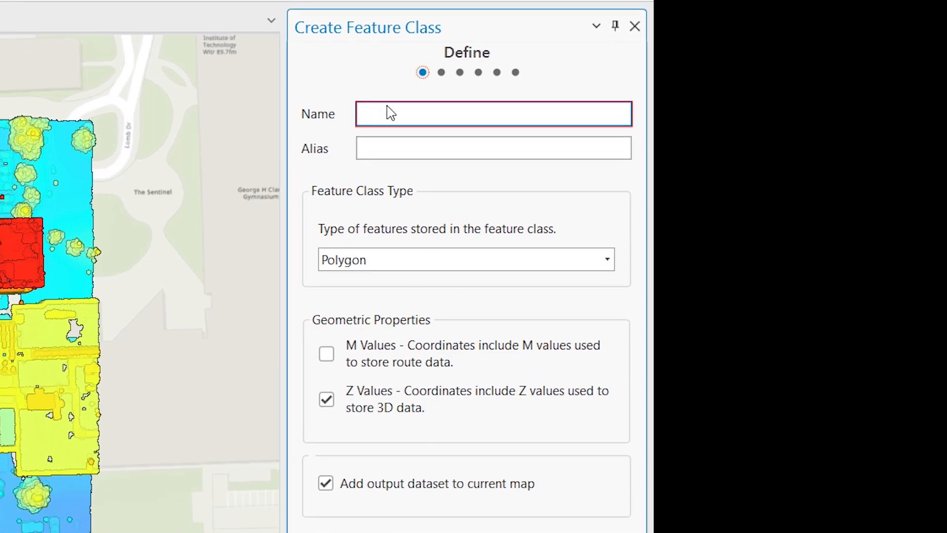
pyautogui.write('Bu')
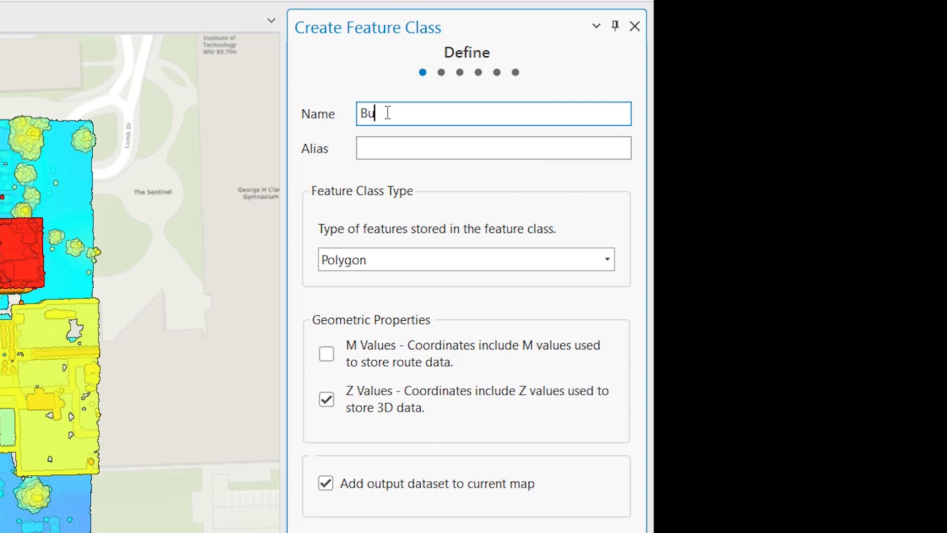
pyautogui.write('ildings')
pyautogui.click(608, 259)
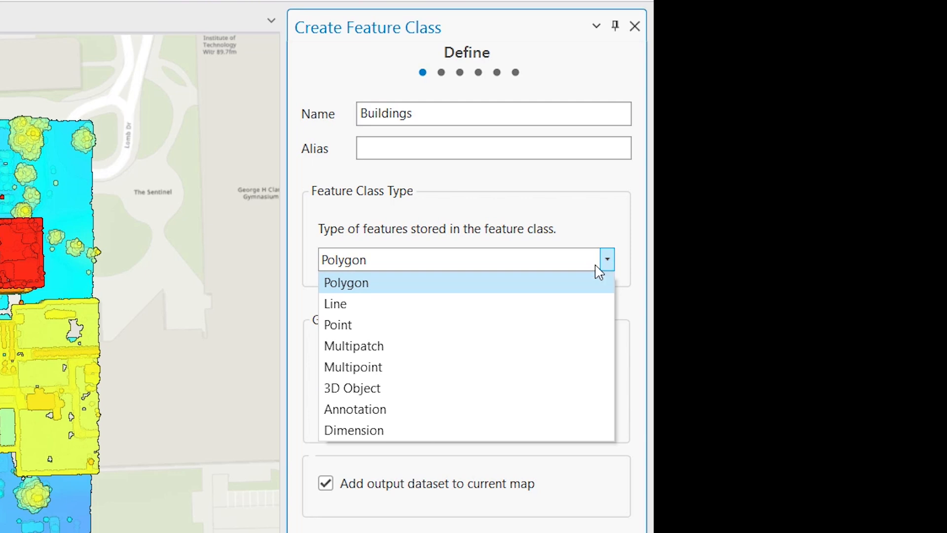
pyautogui.click(531, 346)
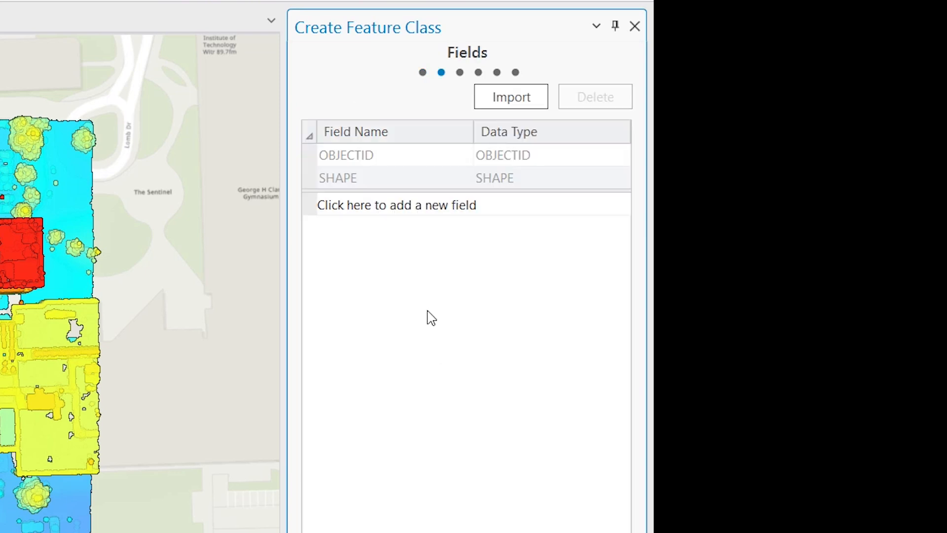
# - Add a field called Name with data type Text to the new Buildings feature class
pyautogui.click(347, 204)
pyautogui.write('Name')
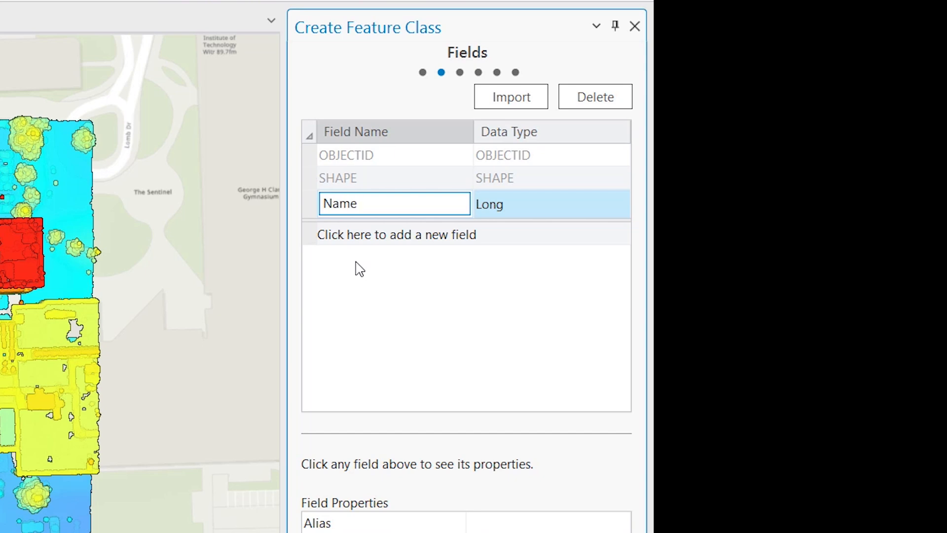
pyautogui.click(515, 207)
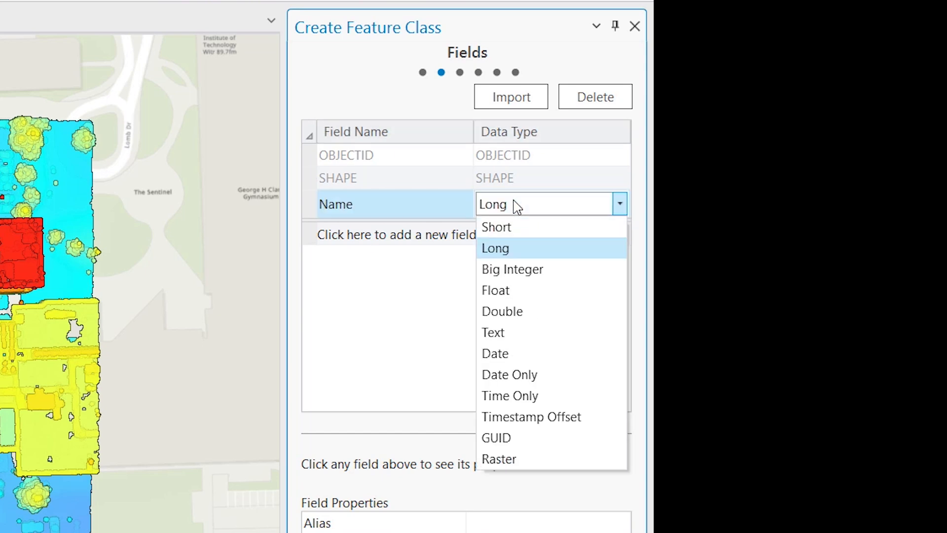
pyautogui.click(499, 331)
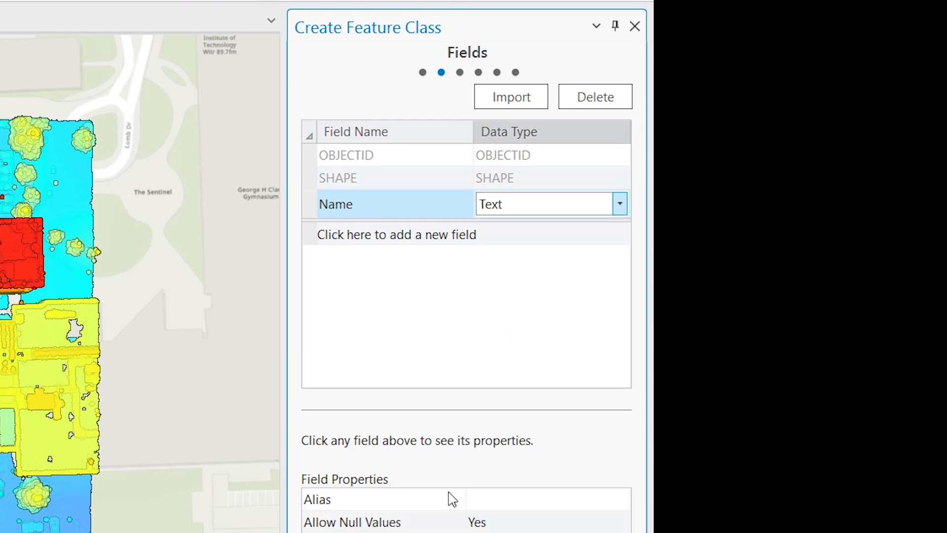
pyautogui.click(476, 531)
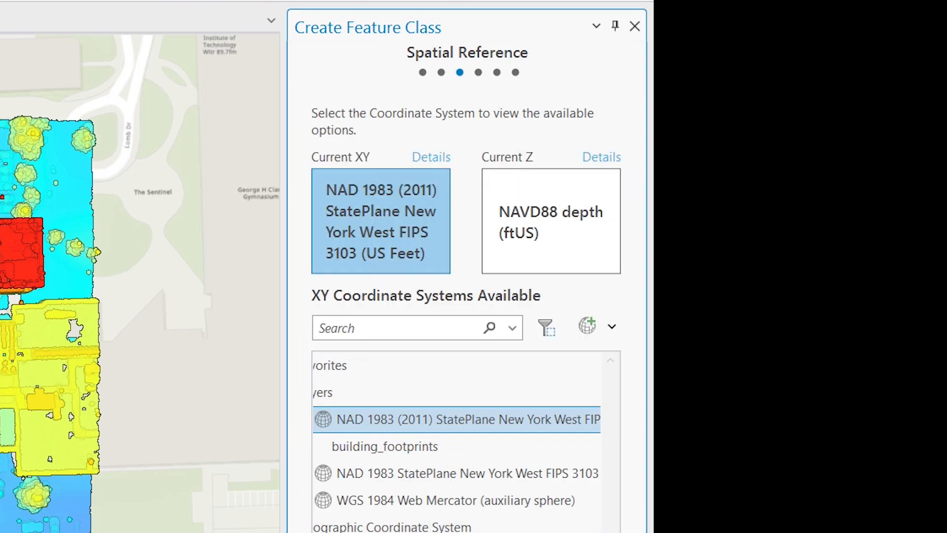
# - Check the Z and XY coordinate systems of the new feature class and finish creating it
pyautogui.click(392, 242)
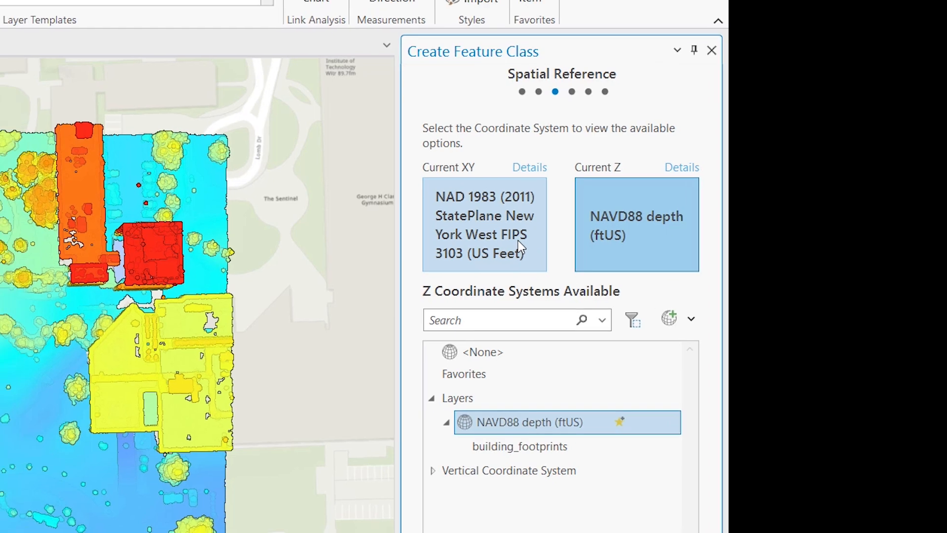
pyautogui.click(442, 246)
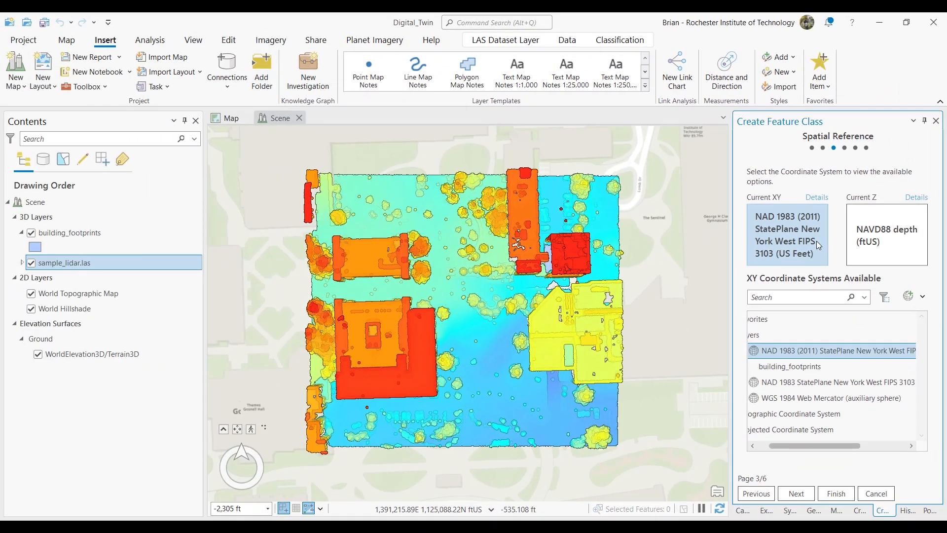
pyautogui.click(836, 493)
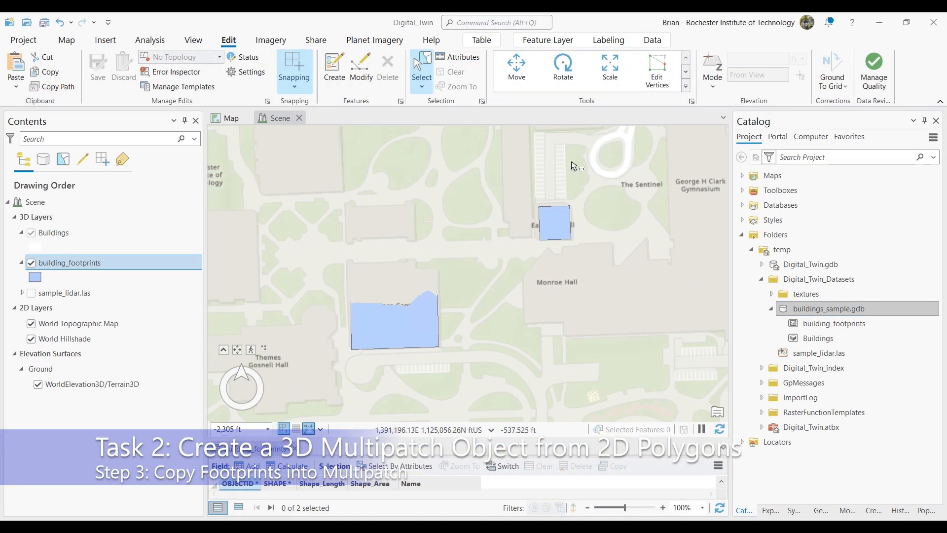
# - Select both building footprints in the scene with a rectangle selection and copy them
pyautogui.click(423, 88)
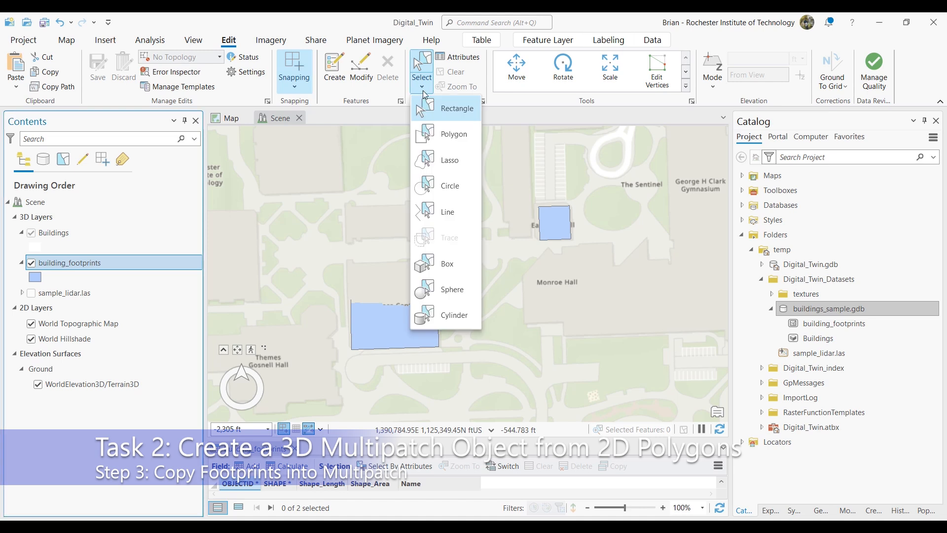
pyautogui.click(444, 110)
pyautogui.moveTo(590, 166); pyautogui.dragTo(316, 366)
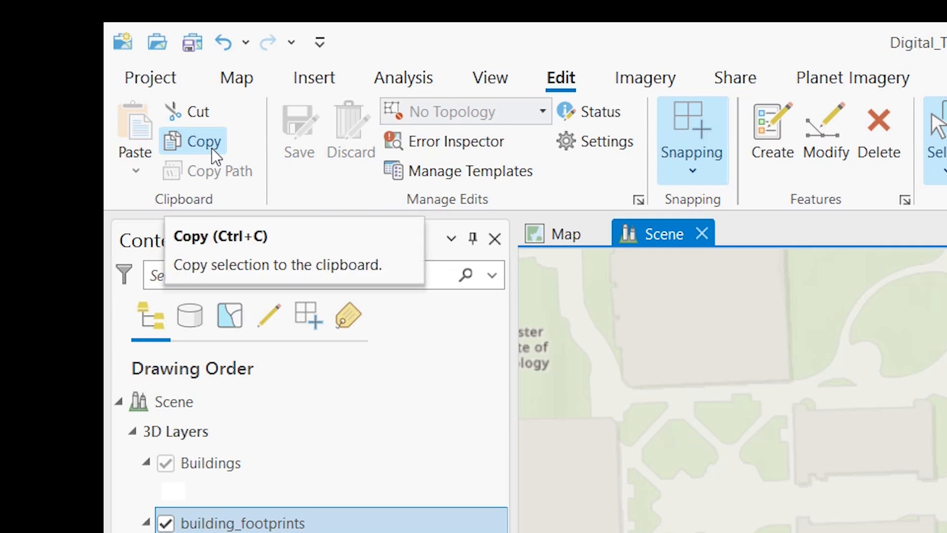
pyautogui.click(212, 148)
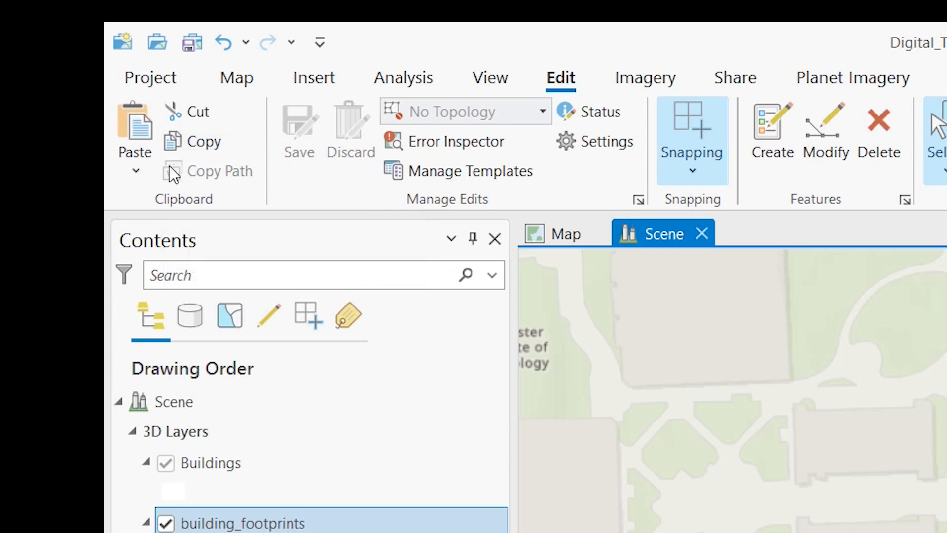
# - Use Paste Special to paste the copied footprints into the Buildings template, keeping source attribute values
pyautogui.click(138, 170)
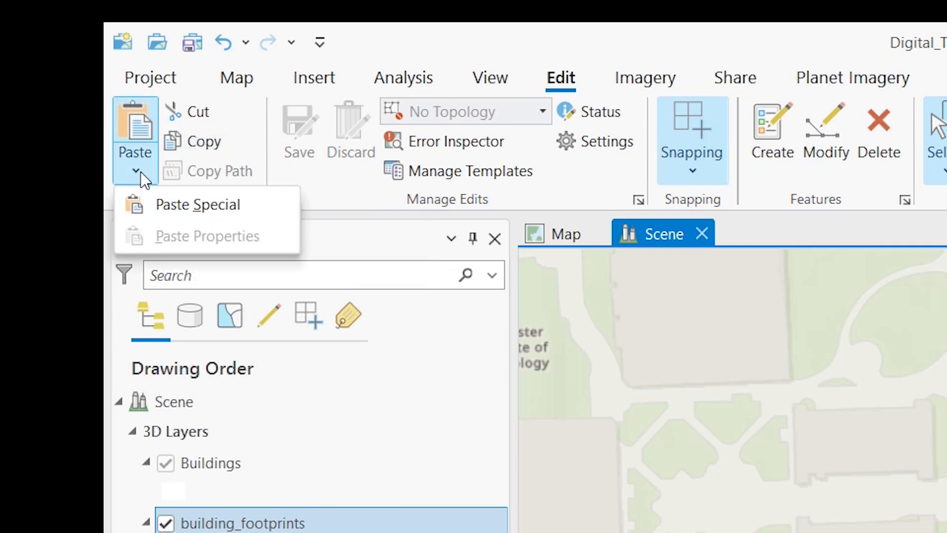
pyautogui.click(217, 205)
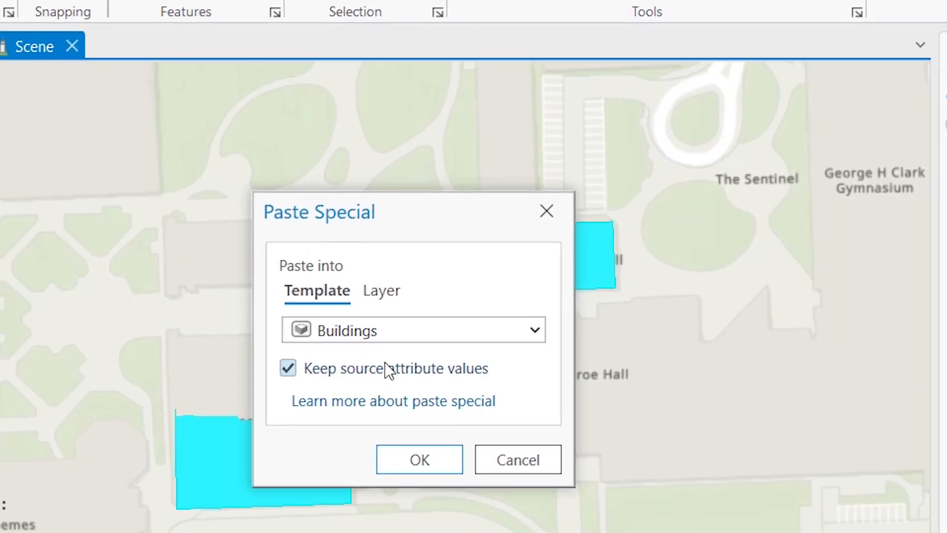
pyautogui.click(431, 460)
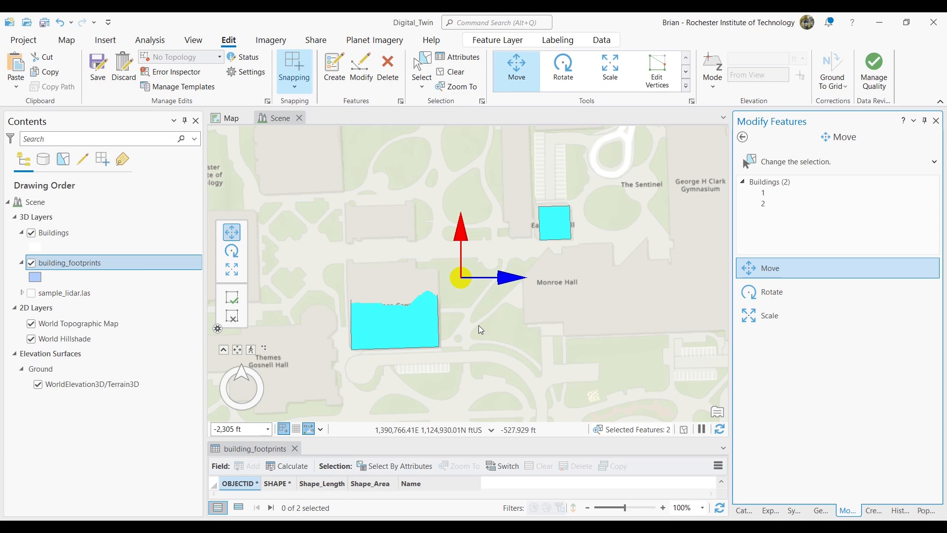
# - Turn off the building_footprints layer and save all edits
pyautogui.click(32, 263)
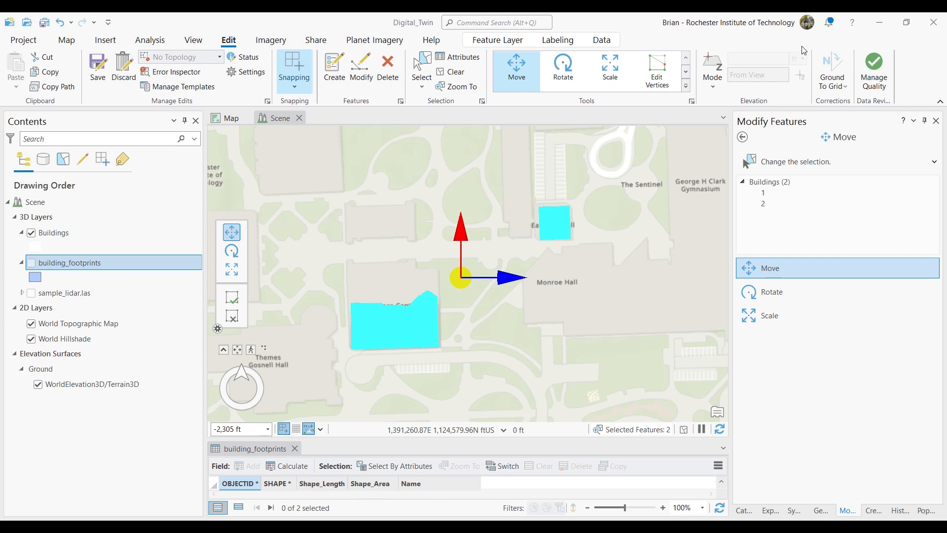
pyautogui.click(98, 69)
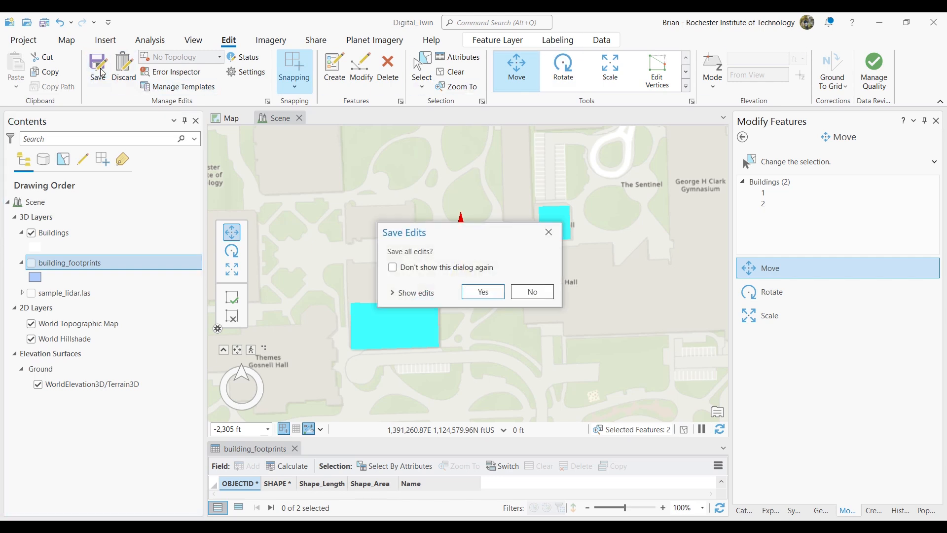
pyautogui.click(483, 292)
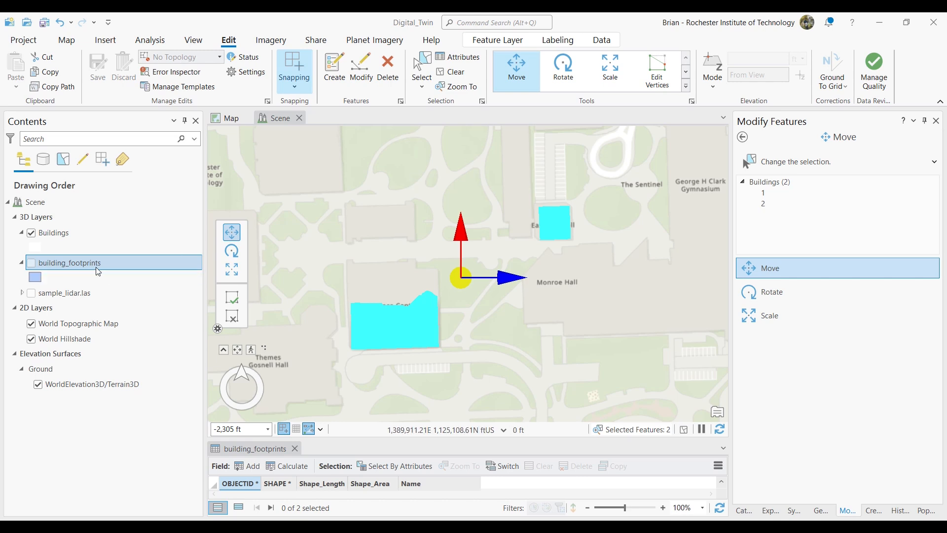
# - Turn on the sample_lidar.las layer and close the building_footprints attribute table
pyautogui.click(31, 292)
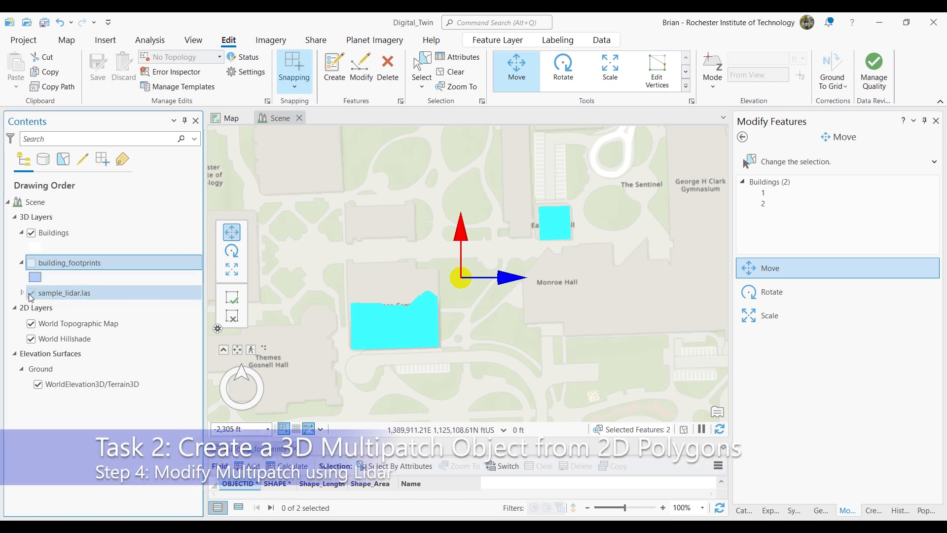
pyautogui.scroll(2, 447, 322)
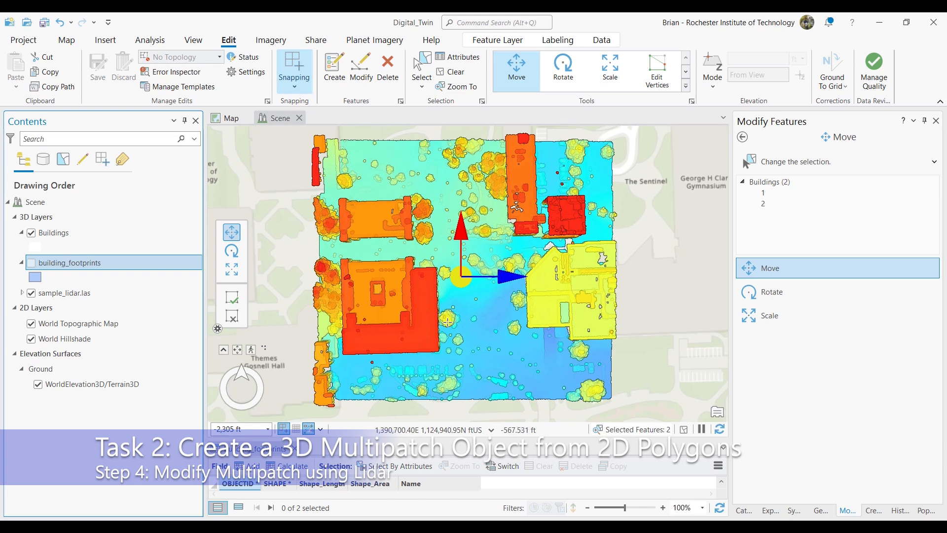
pyautogui.click(295, 450)
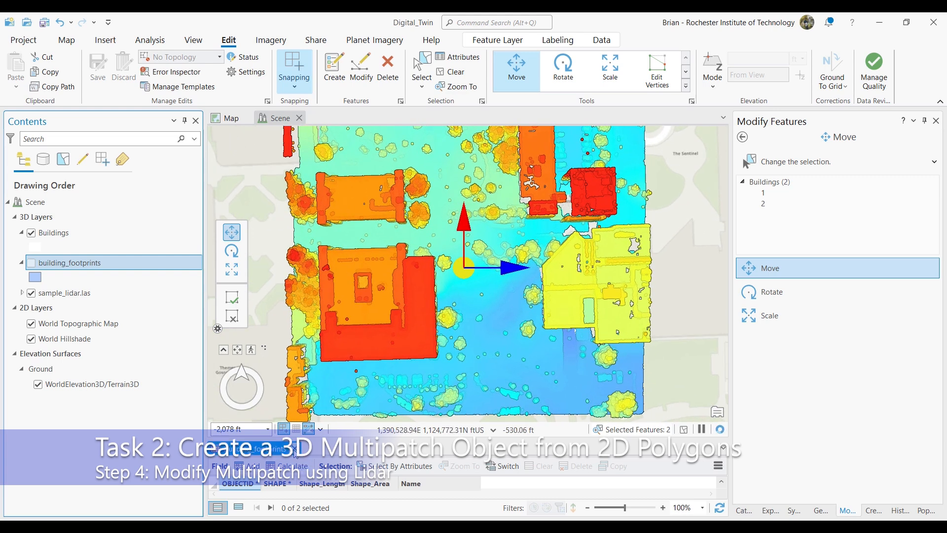
pyautogui.click(295, 450)
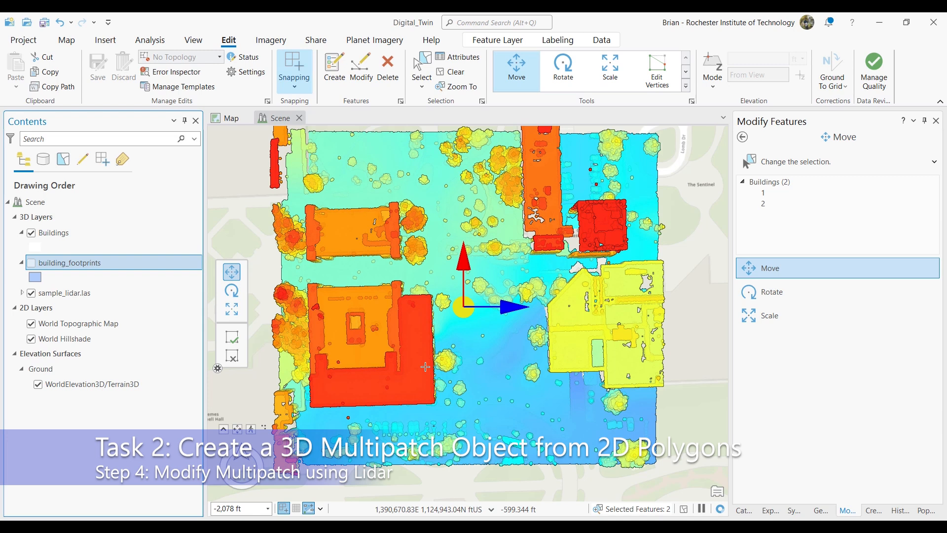
# - Explore the lidar point cloud in a tilted 3D view, focusing on the large building with the red roof
pyautogui.scroll(1, 425, 366)
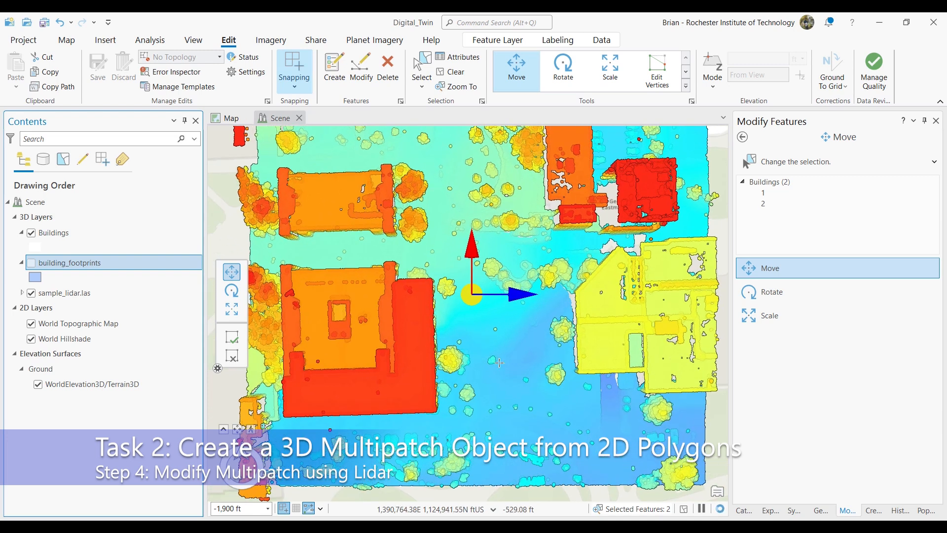
pyautogui.click(67, 40)
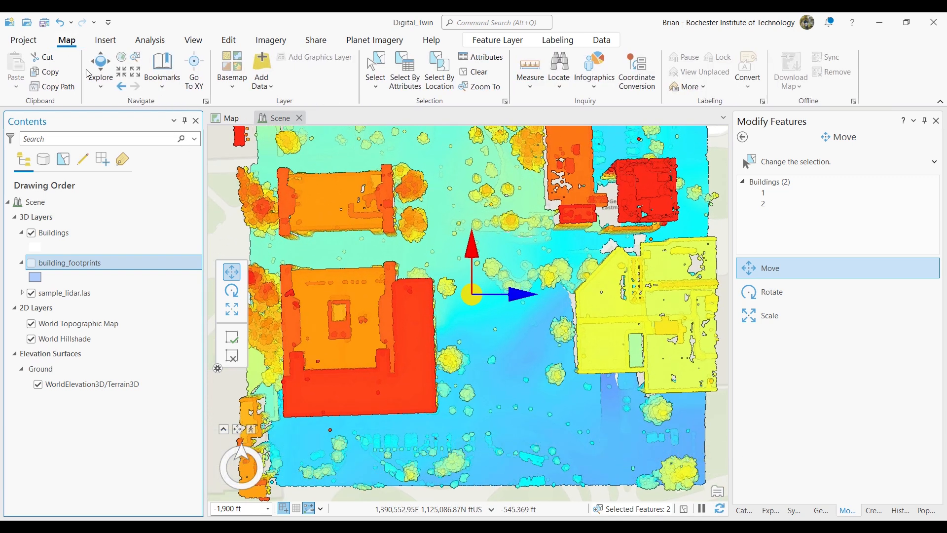
pyautogui.click(100, 73)
pyautogui.moveTo(469, 365); pyautogui.dragTo(465, 362, button='middle')
pyautogui.moveTo(438, 231); pyautogui.dragTo(443, 212, button='middle')
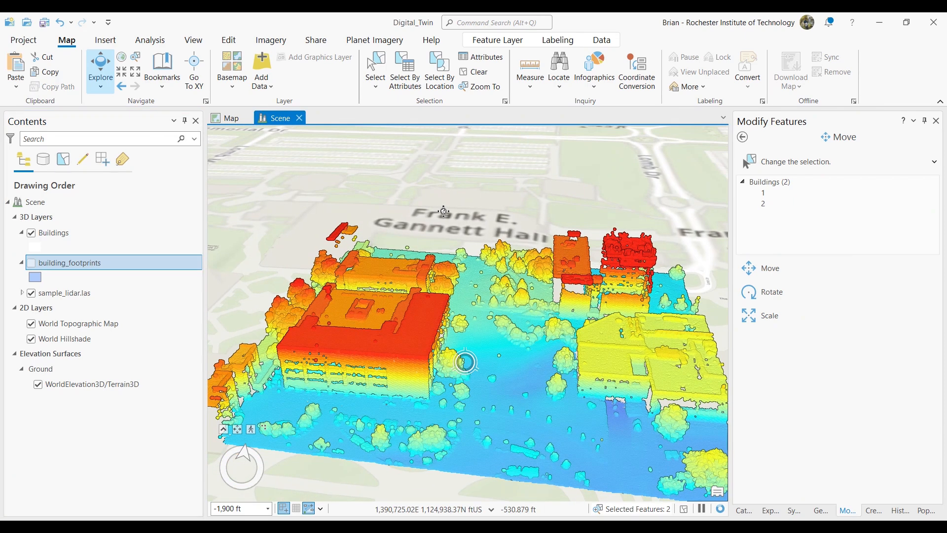
pyautogui.scroll(4, 409, 377)
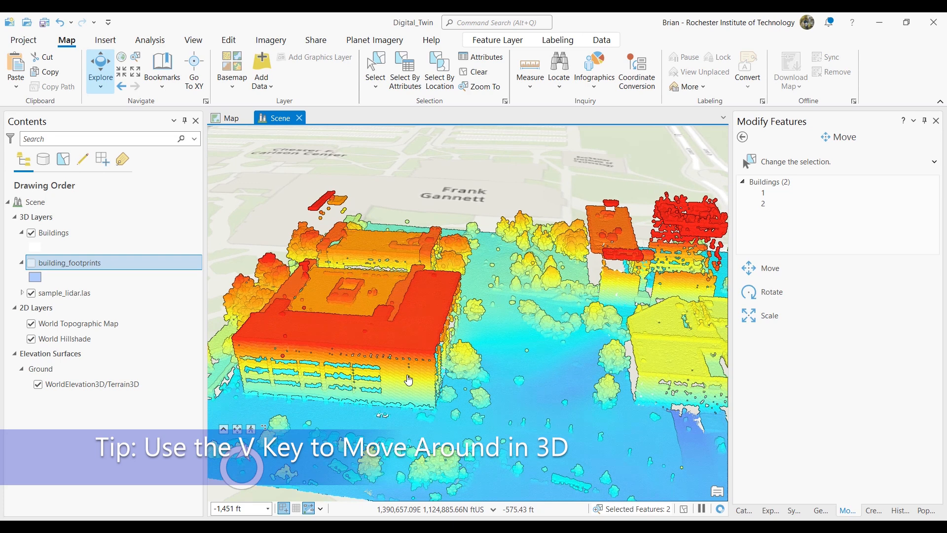
pyautogui.moveTo(409, 380); pyautogui.dragTo(531, 379)
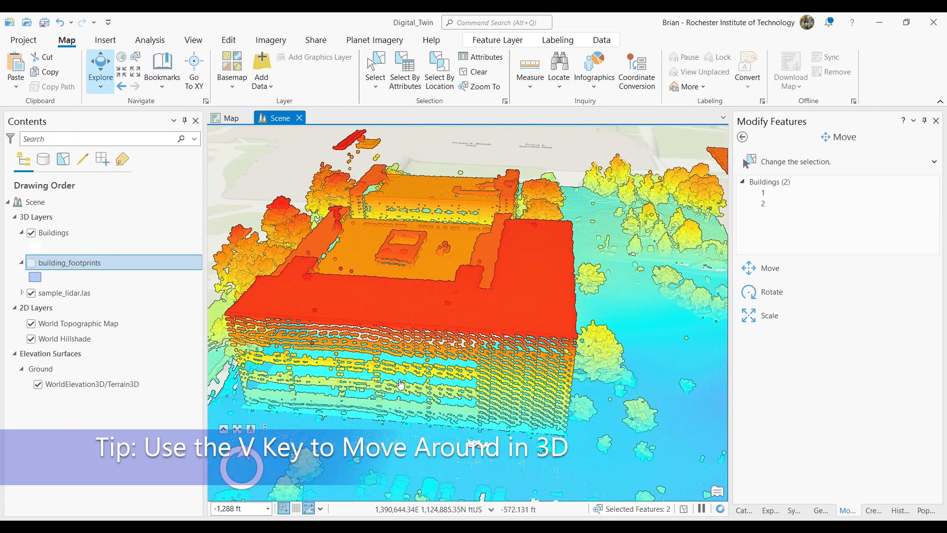
# - Turn off the sample_lidar.las layer and select the Buildings layer for editing
pyautogui.click(30, 293)
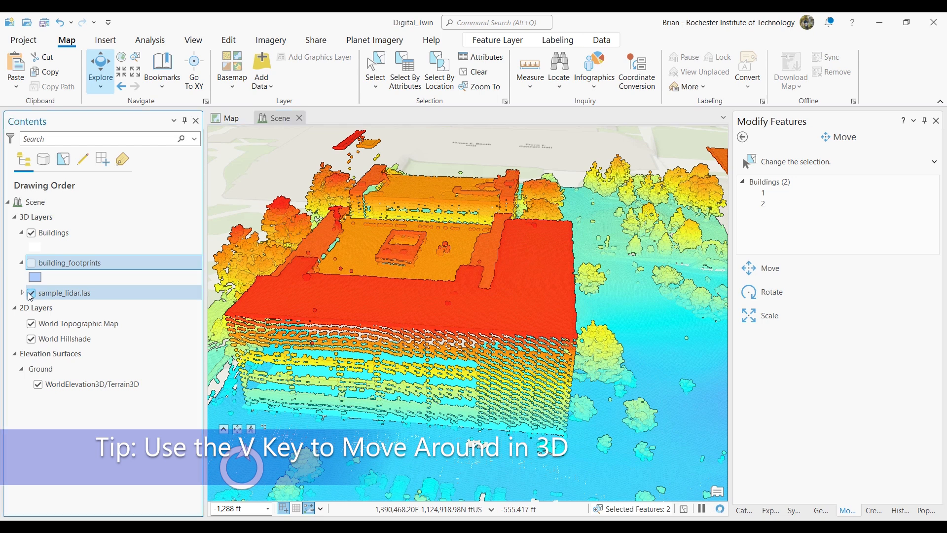
pyautogui.click(42, 233)
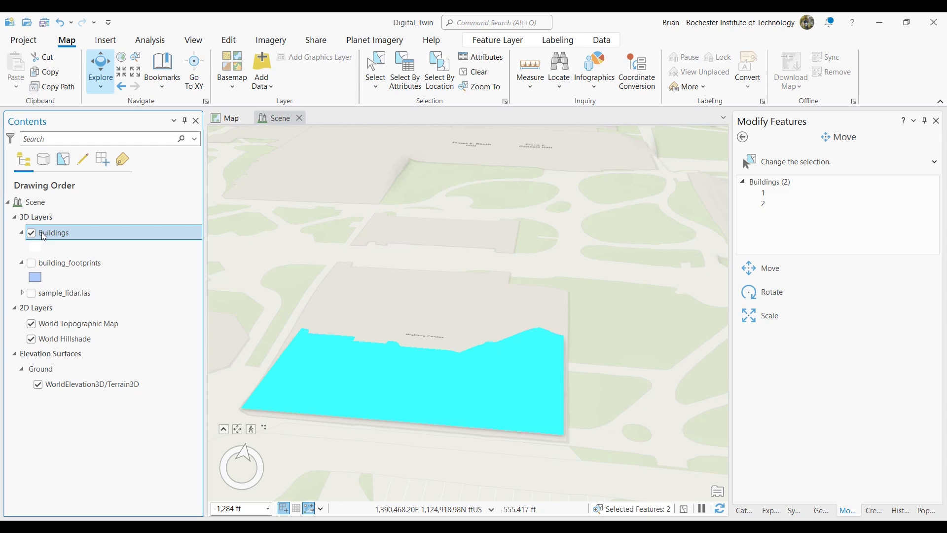
pyautogui.click(222, 42)
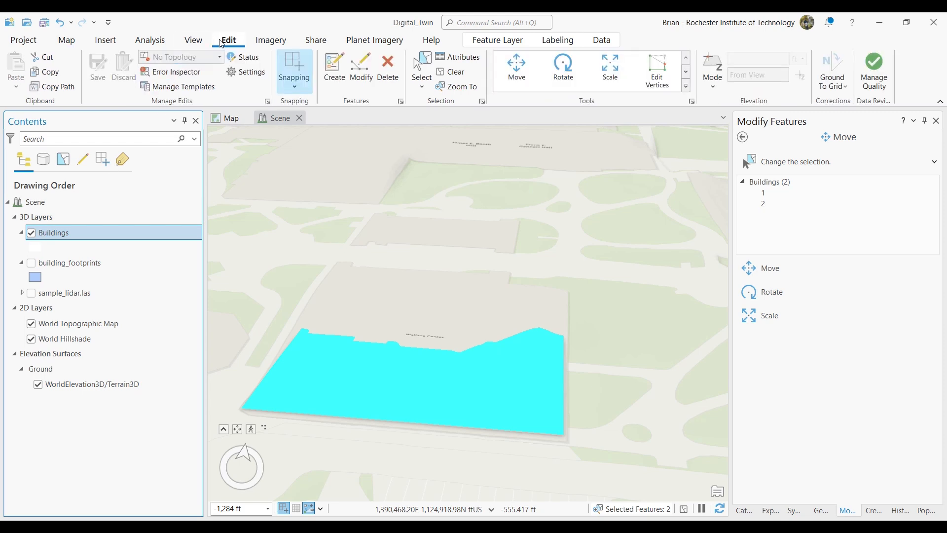
# - Select only the large building with Edit Vertices and extrude its footprint upward about 43 ft
pyautogui.click(358, 72)
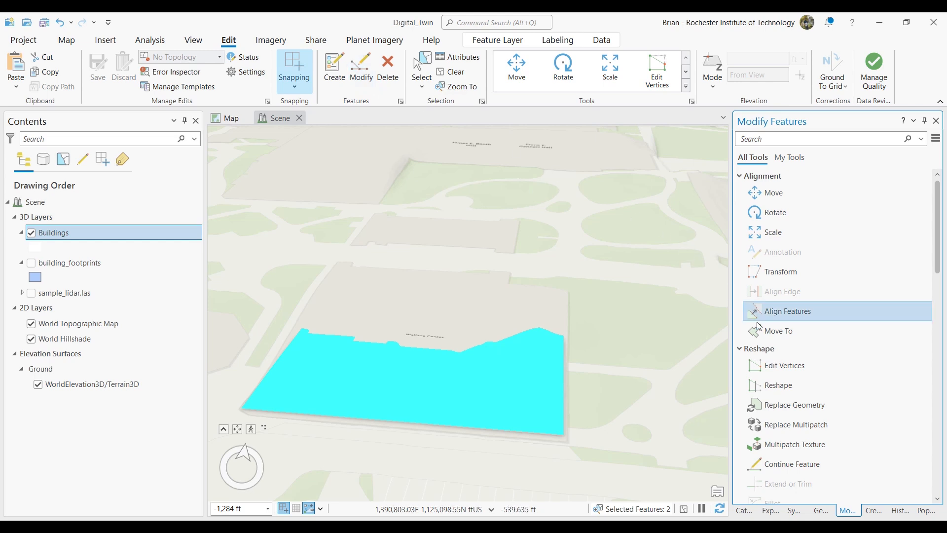
pyautogui.click(797, 369)
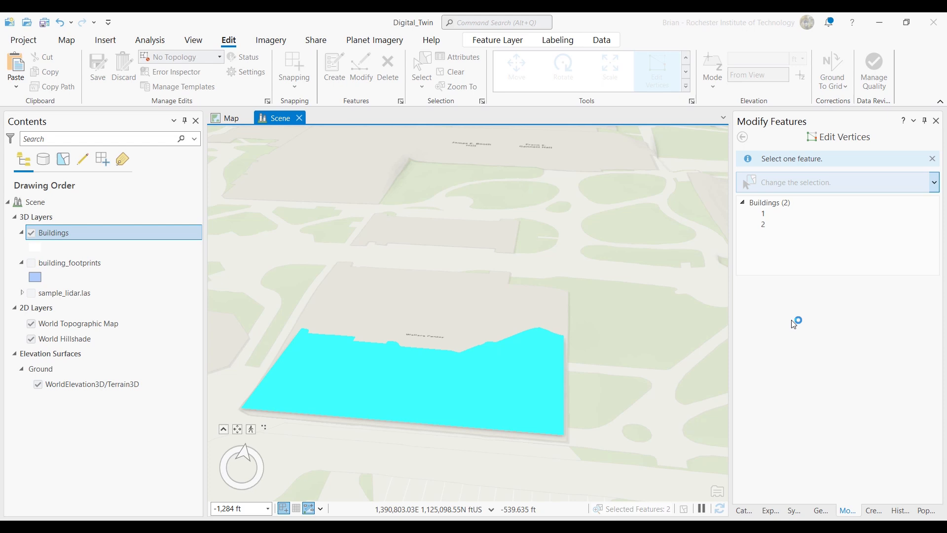
pyautogui.click(764, 213)
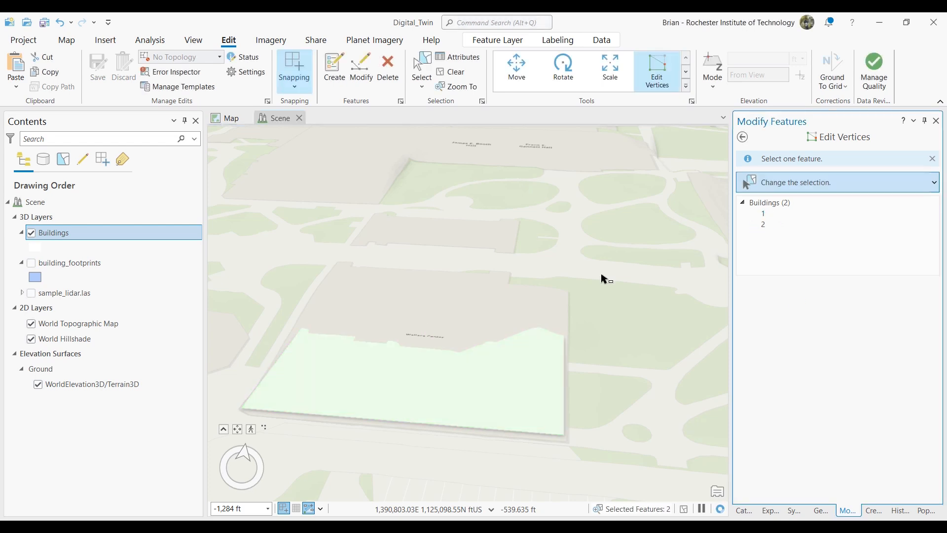
pyautogui.click(434, 366)
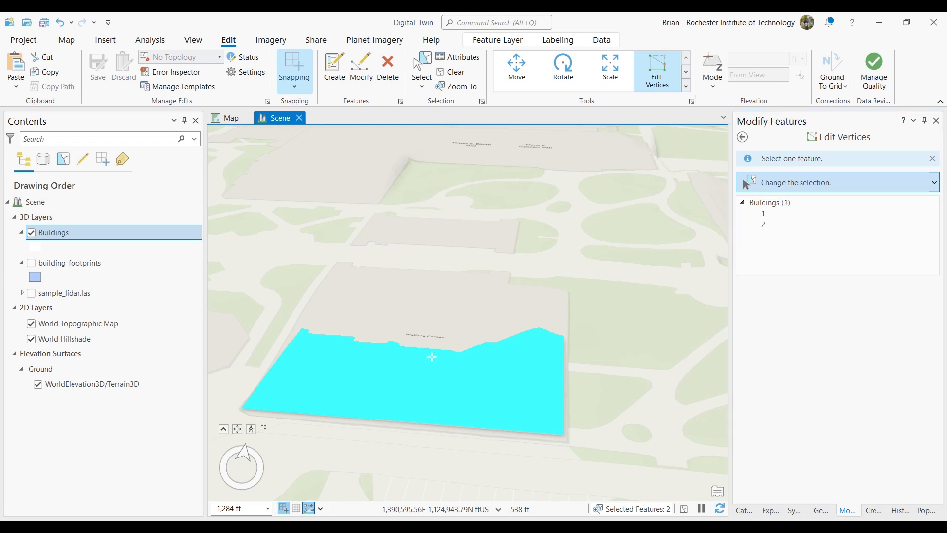
pyautogui.click(432, 359)
pyautogui.moveTo(433, 299); pyautogui.dragTo(423, 245)
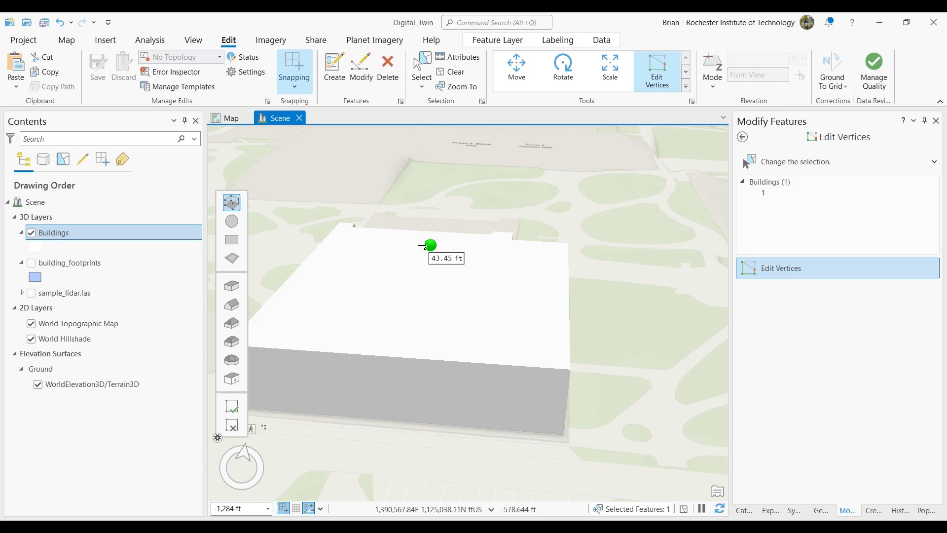
# - Turn on the sample_lidar.las layer and raise the building's roof to match the lidar roof height
pyautogui.click(32, 293)
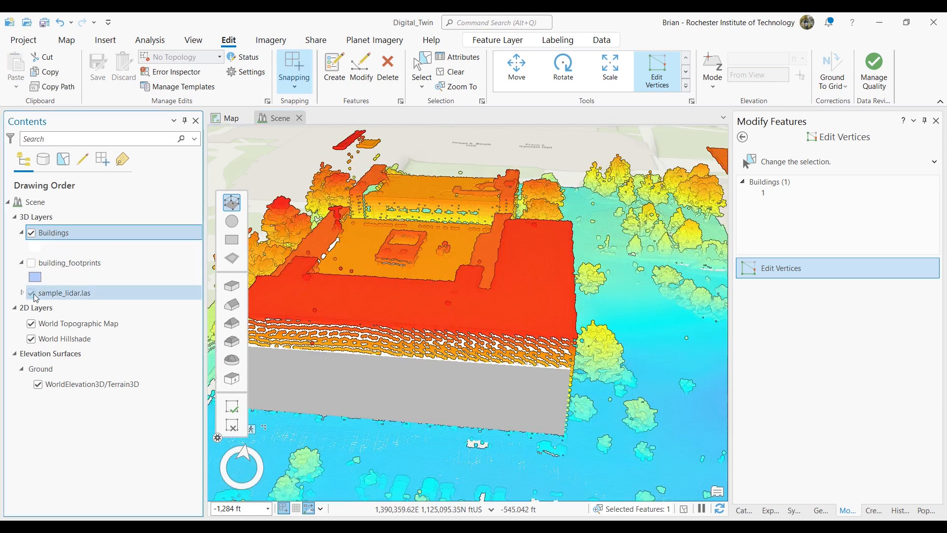
pyautogui.moveTo(432, 246)
pyautogui.mouseDown()
pyautogui.moveTo(430, 180)
pyautogui.moveTo(430, 220)
pyautogui.mouseUp()
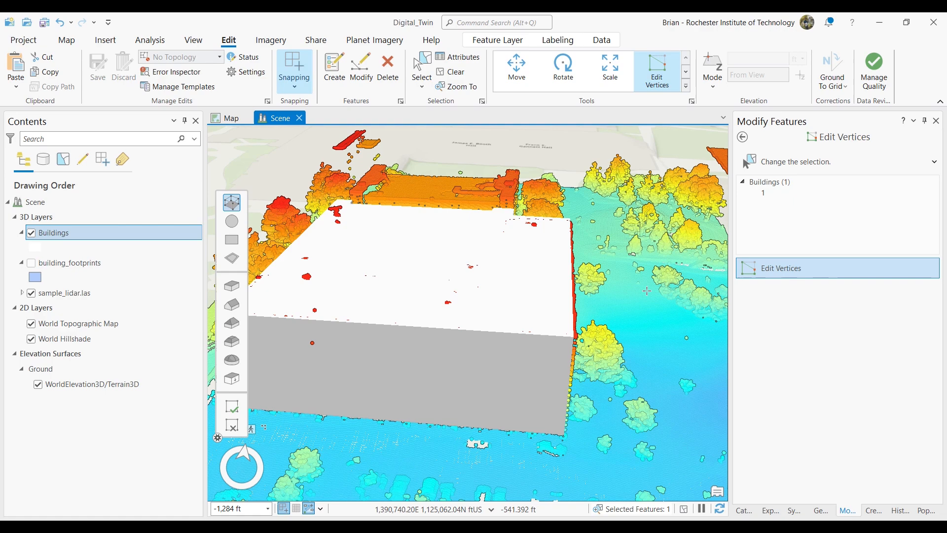
pyautogui.moveTo(646, 291); pyautogui.dragTo(486, 227, button='middle')
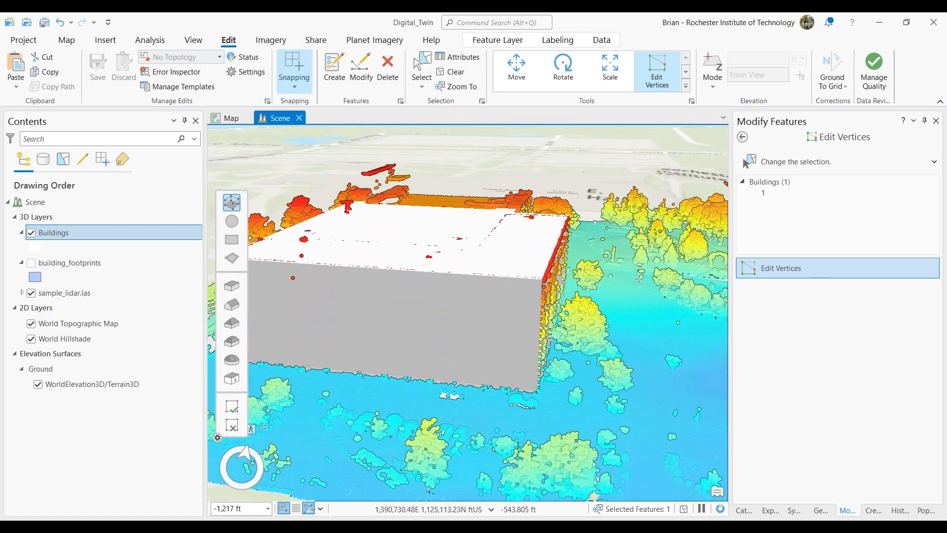
# - Clear the building selection and turn off the sample_lidar.las layer
pyautogui.click(66, 40)
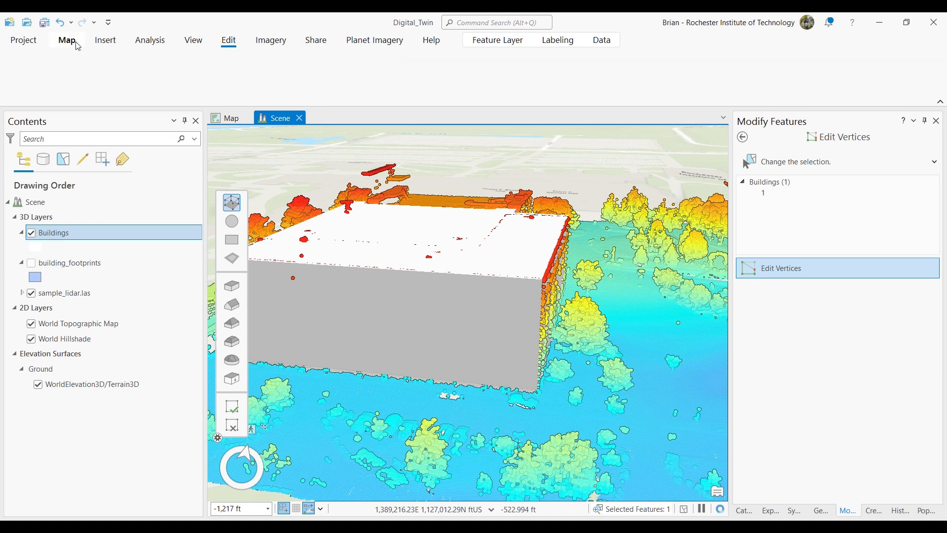
pyautogui.click(101, 73)
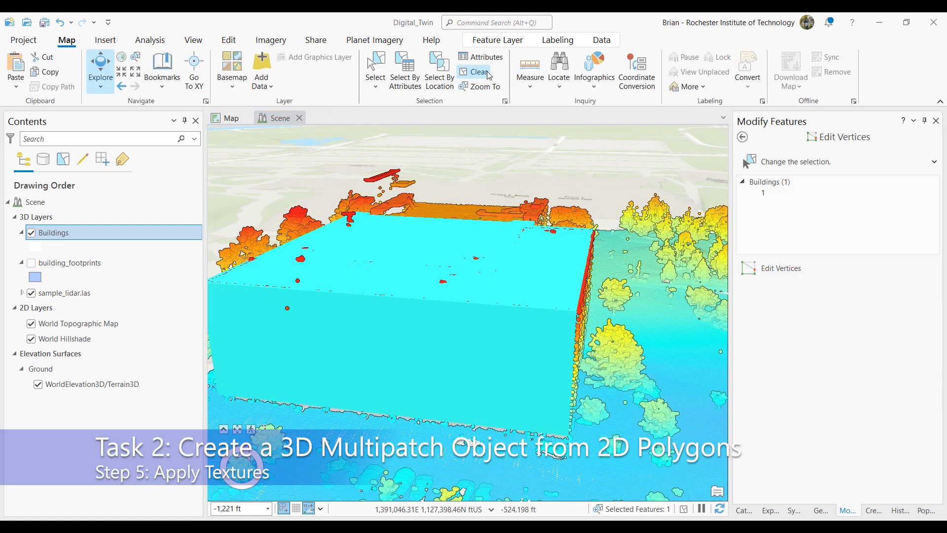
pyautogui.click(488, 73)
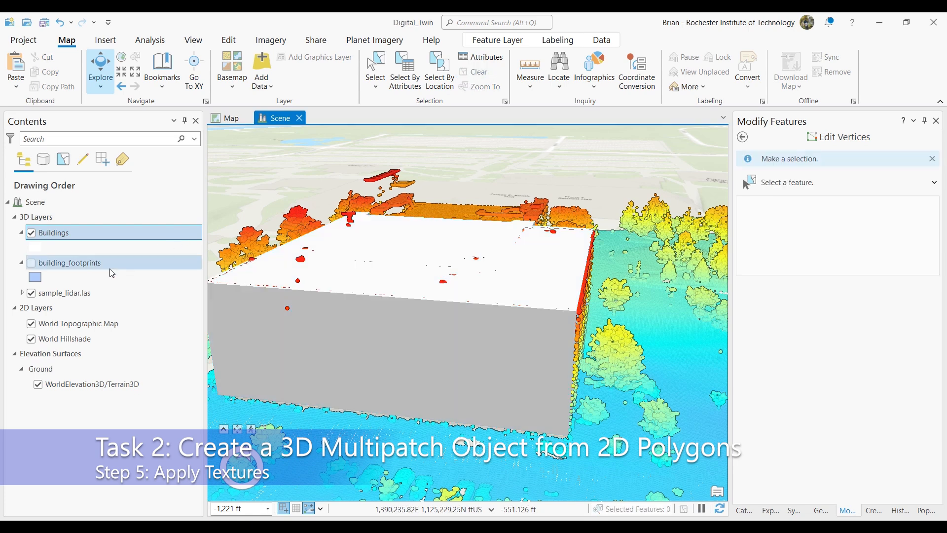
pyautogui.click(31, 293)
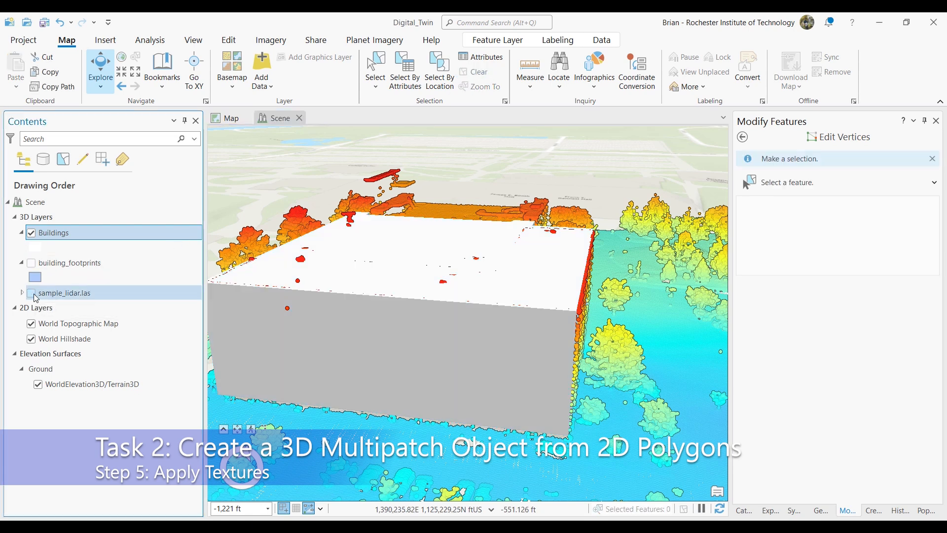
pyautogui.moveTo(601, 322); pyautogui.dragTo(522, 338, button='middle')
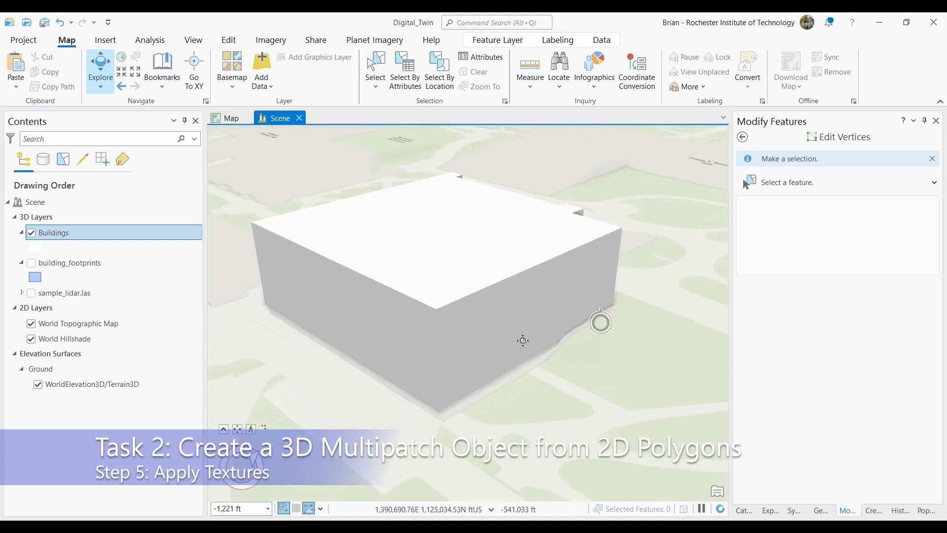
# - Select the extruded building with the Multipatch Texture tool and set the texture color to transparent
pyautogui.click(232, 42)
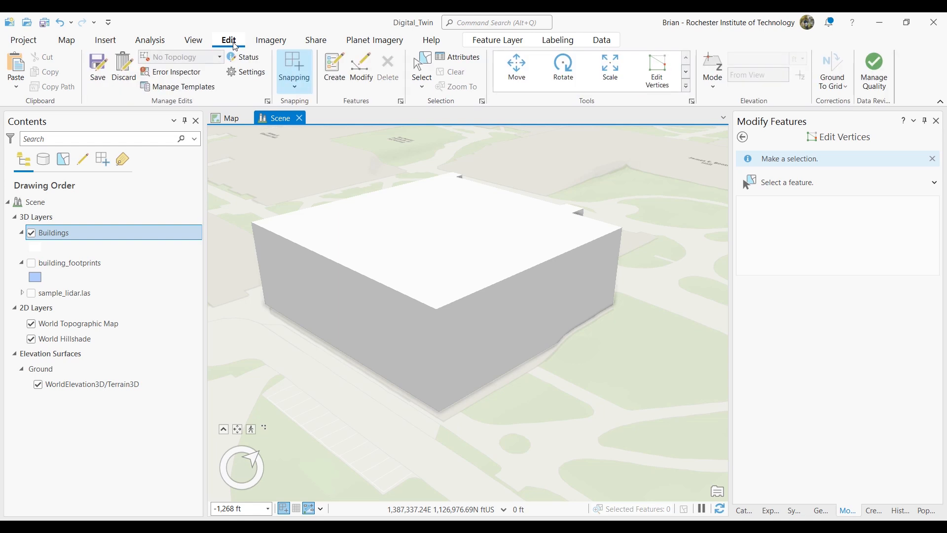
pyautogui.click(362, 82)
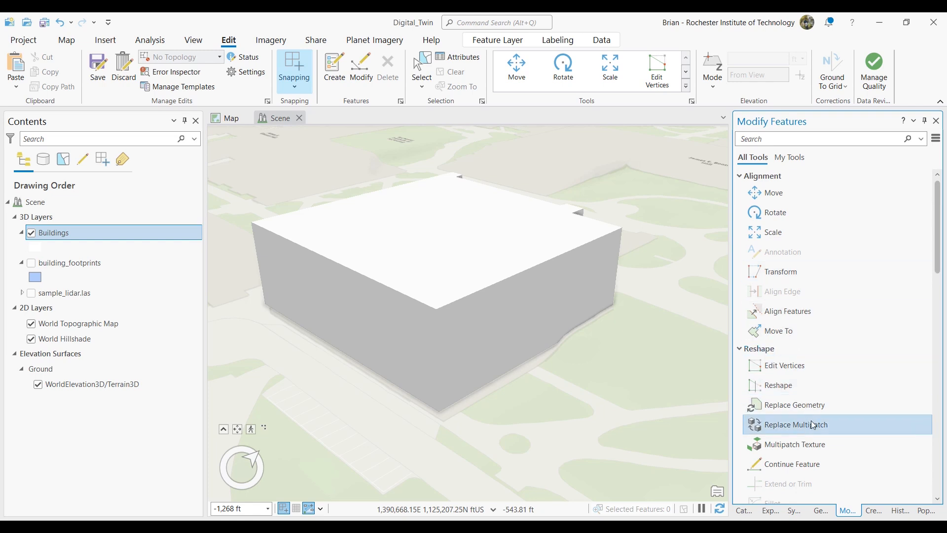
pyautogui.click(815, 443)
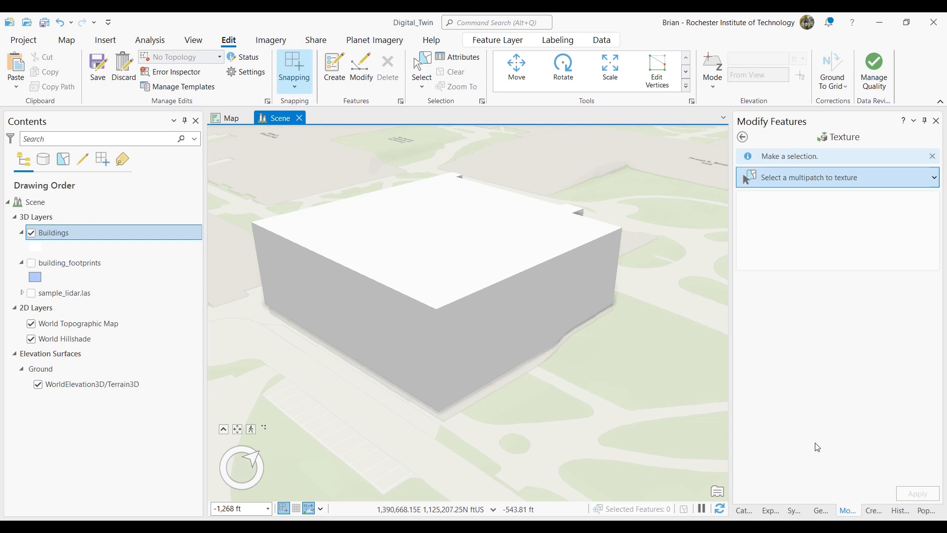
pyautogui.click(551, 286)
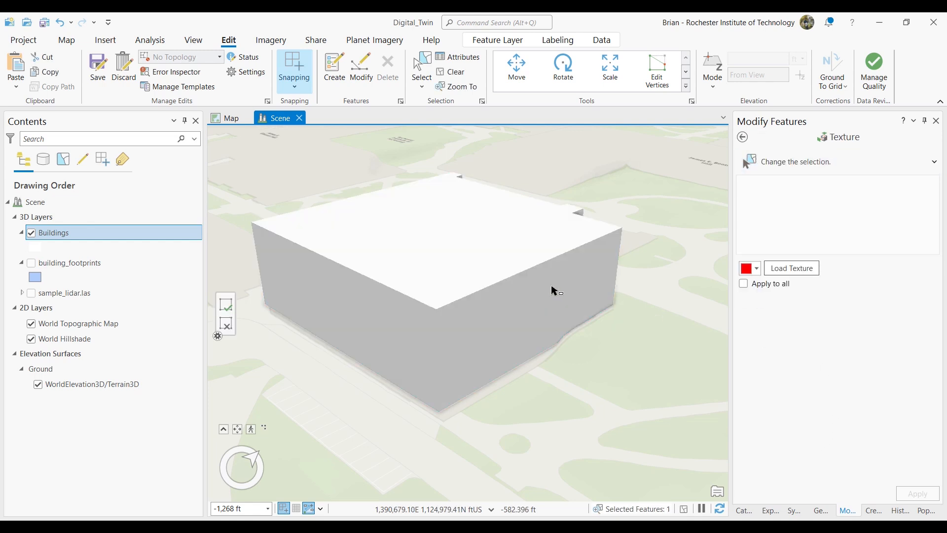
pyautogui.click(756, 270)
pyautogui.click(755, 285)
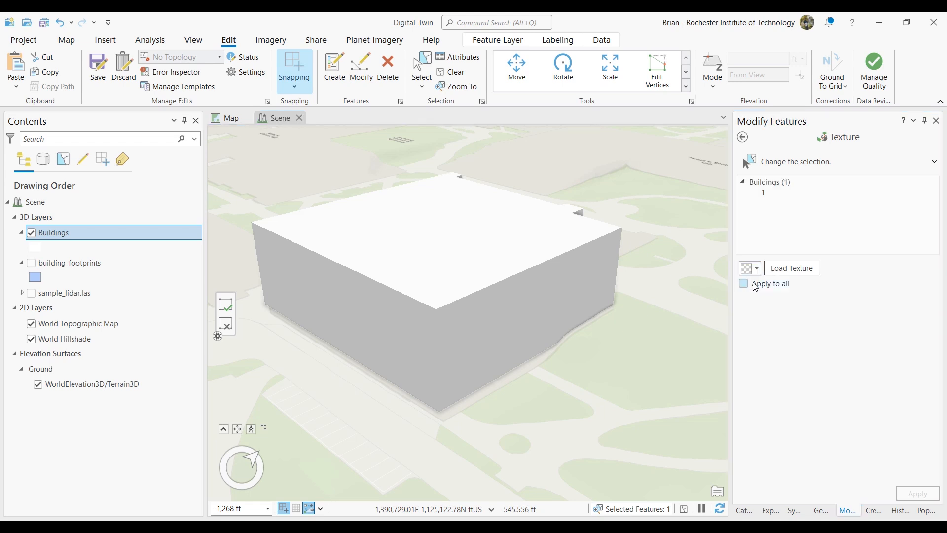
# - Load the bricks.png texture from the Digital_Twin_Datasets folder inside C:\temp
pyautogui.click(791, 269)
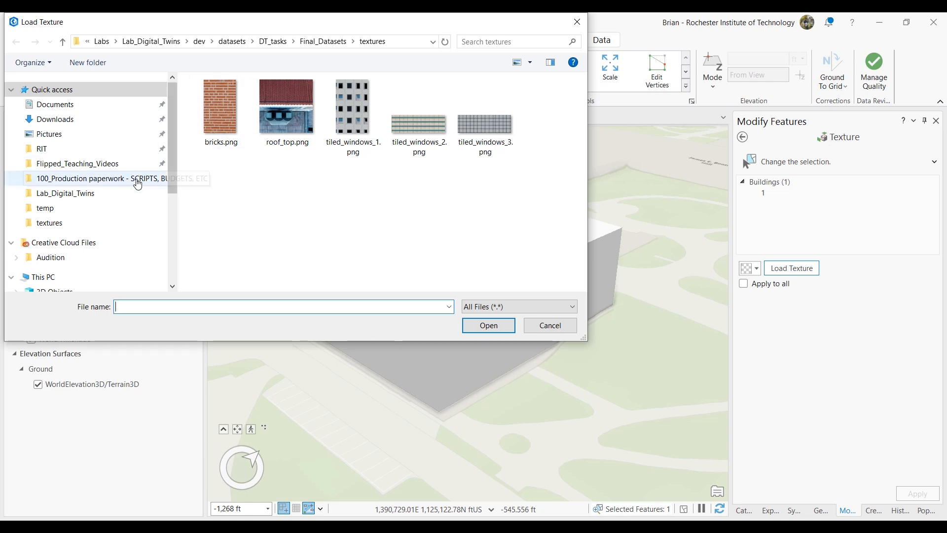
pyautogui.click(57, 211)
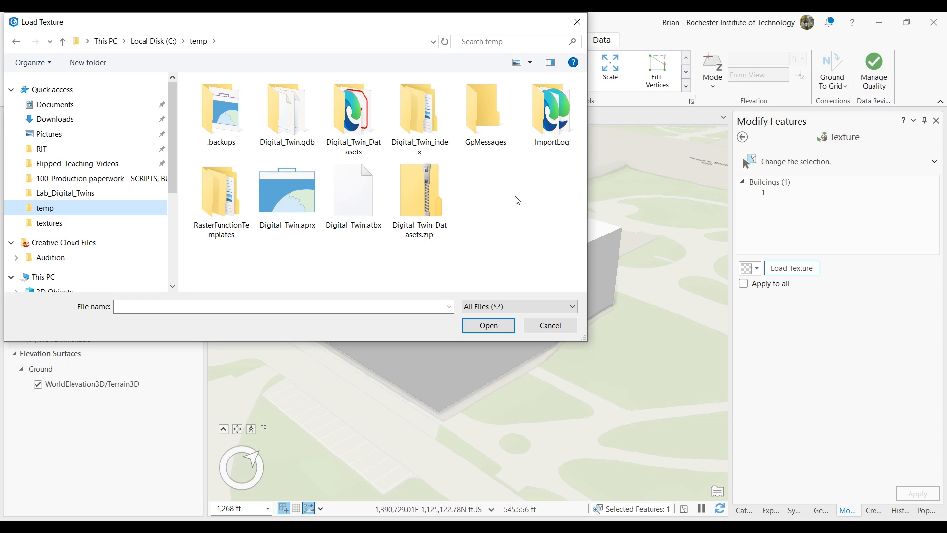
pyautogui.doubleClick(367, 122)
pyautogui.doubleClick(247, 117)
pyautogui.click(228, 129)
pyautogui.click(488, 325)
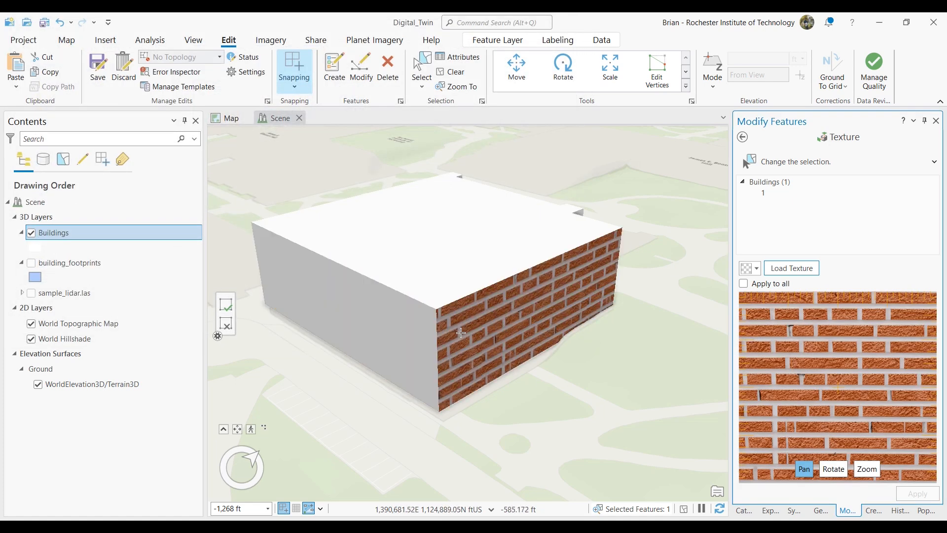
# - Apply the brick texture to the building's two front-facing walls and clear the selection
pyautogui.click(467, 332)
pyautogui.click(402, 326)
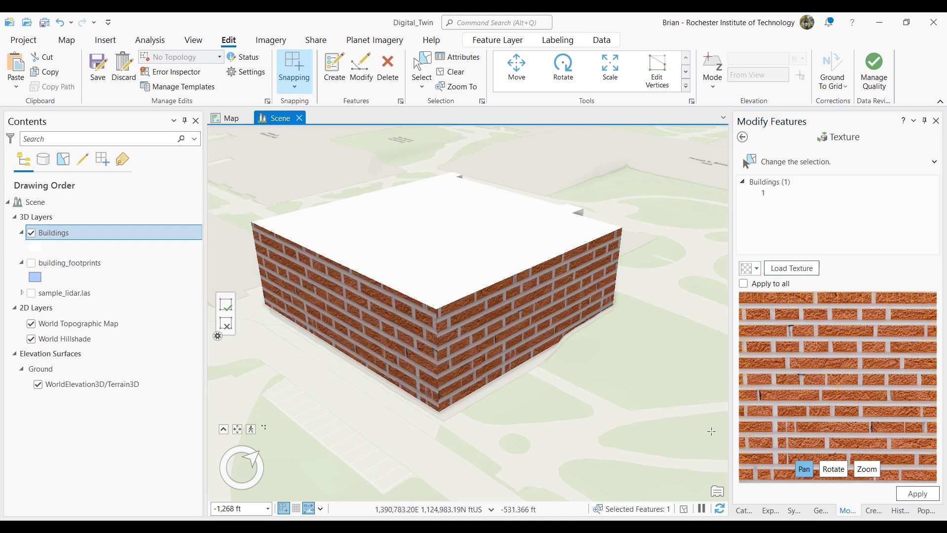
pyautogui.click(913, 493)
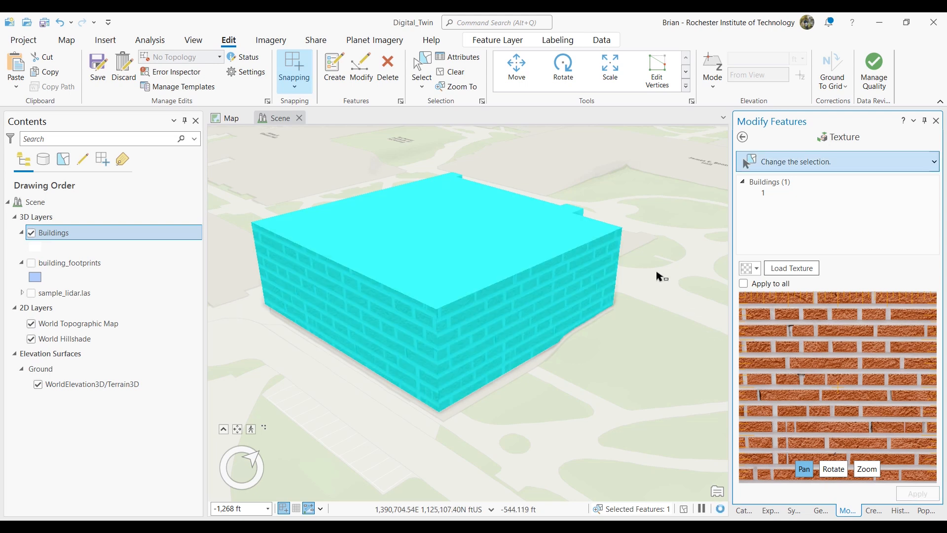
pyautogui.click(452, 72)
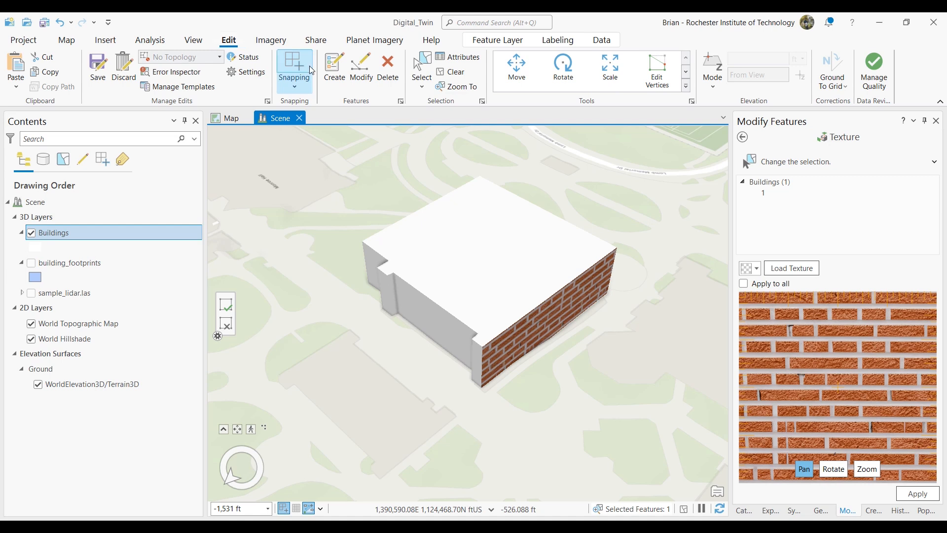
# - Sketch a closed rectangle about 89 ft by 50 ft on the building's roof using Edit Vertices
pyautogui.click(359, 72)
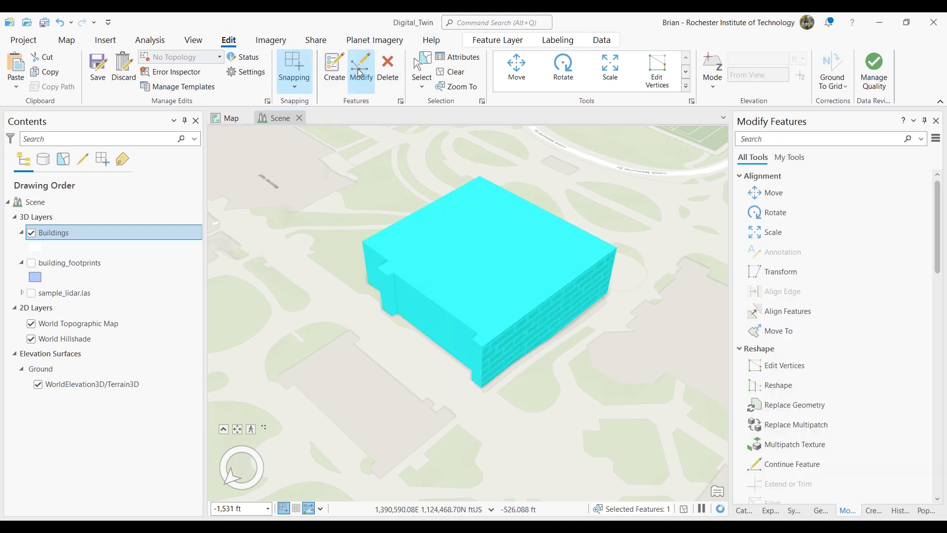
pyautogui.click(796, 366)
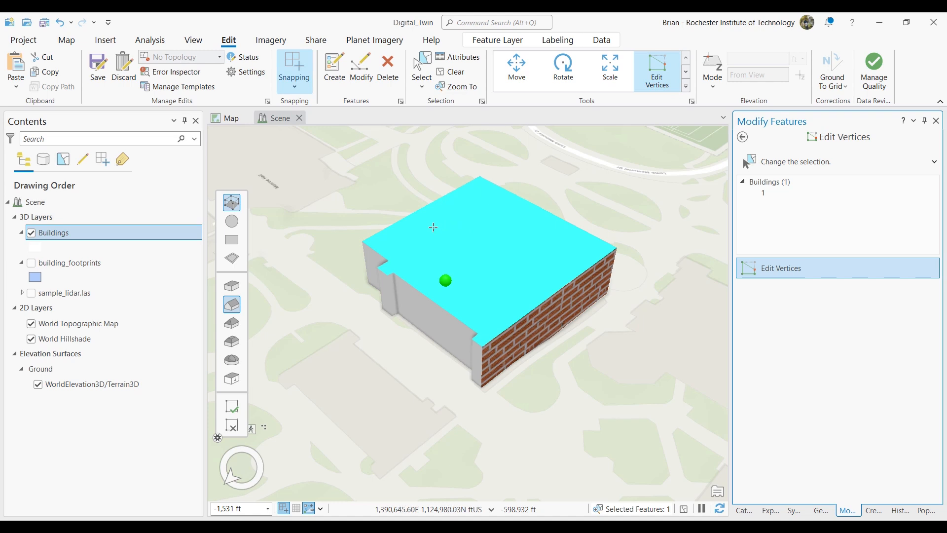
pyautogui.click(433, 227)
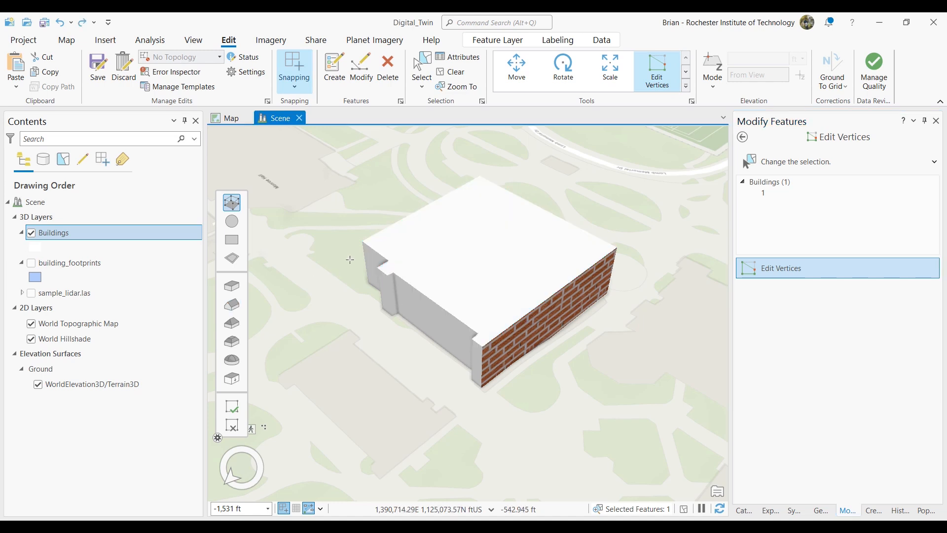
pyautogui.click(444, 233)
pyautogui.click(508, 274)
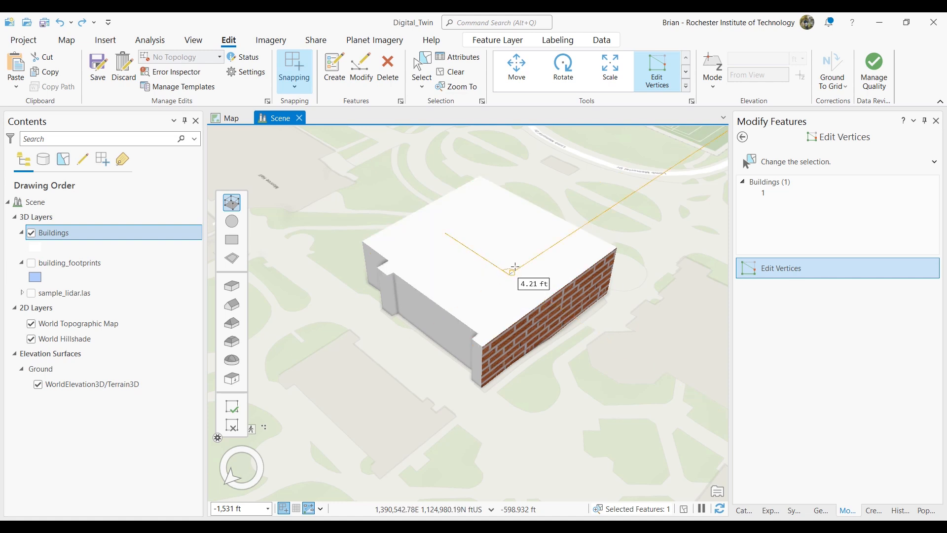
pyautogui.click(547, 247)
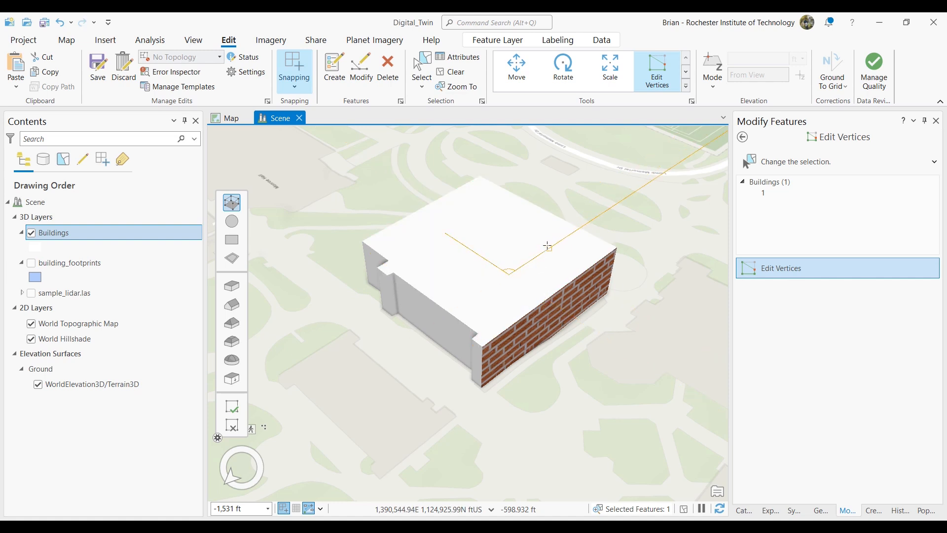
pyautogui.click(483, 208)
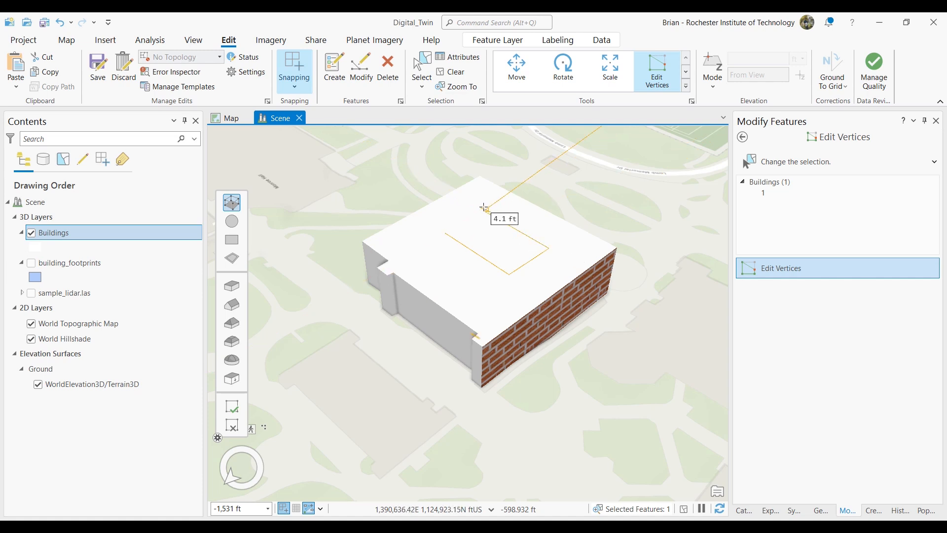
pyautogui.doubleClick(484, 209)
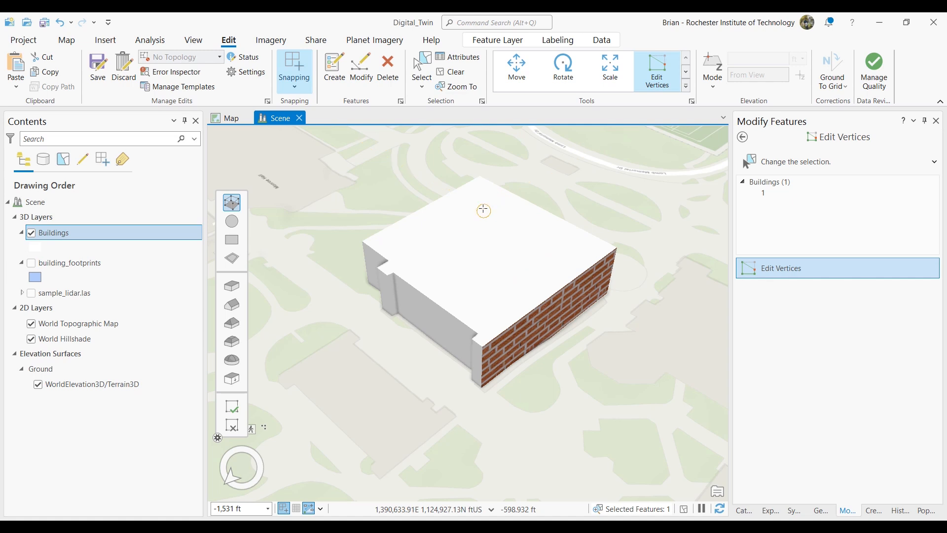
# - Extrude the roof rectangle upward into a raised block, finish the vertex editing and clear the selection
pyautogui.moveTo(496, 241); pyautogui.dragTo(498, 197)
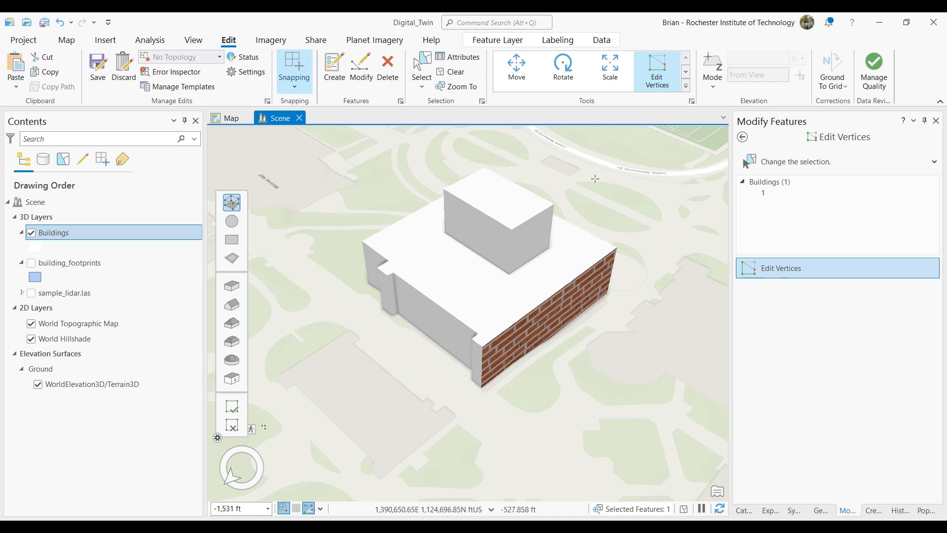
pyautogui.click(368, 70)
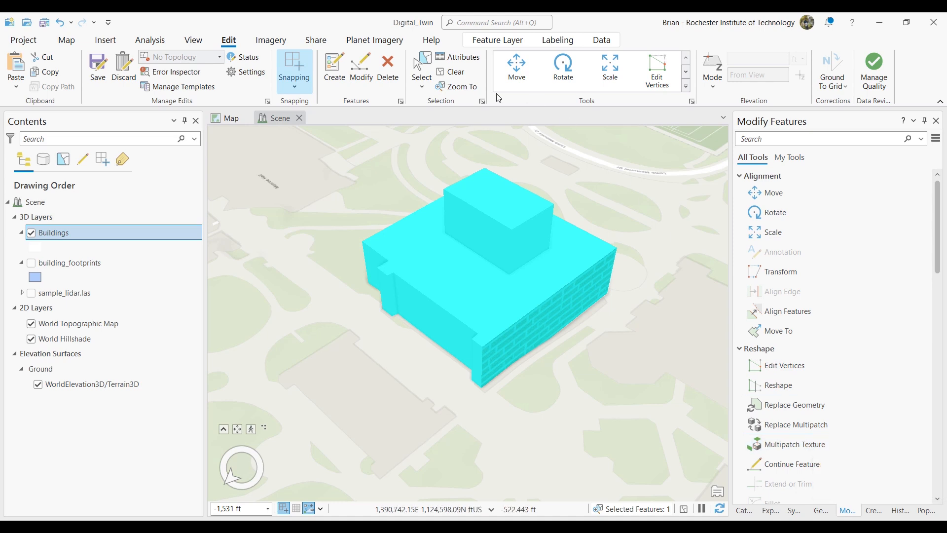
pyautogui.click(450, 71)
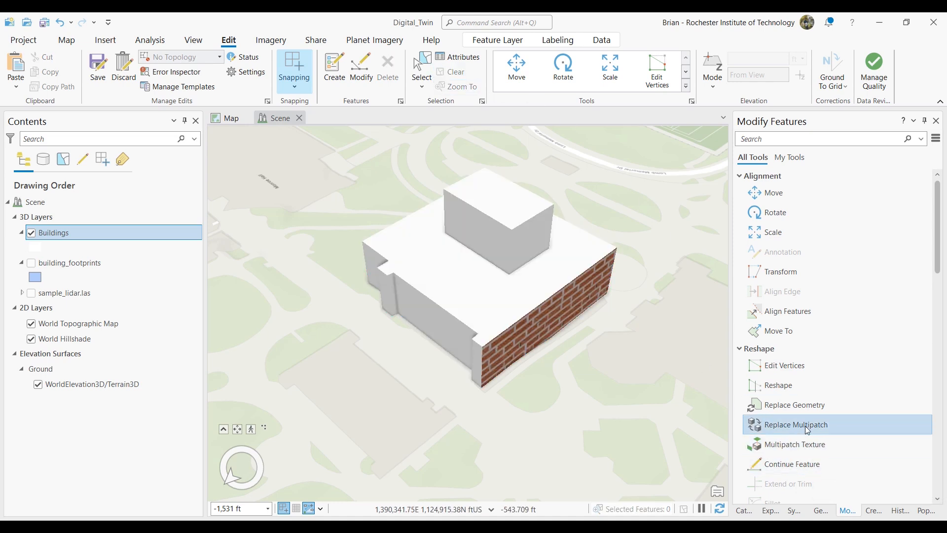
# - Start Multipatch Texture on the building and load the roof_top.png texture
pyautogui.click(803, 444)
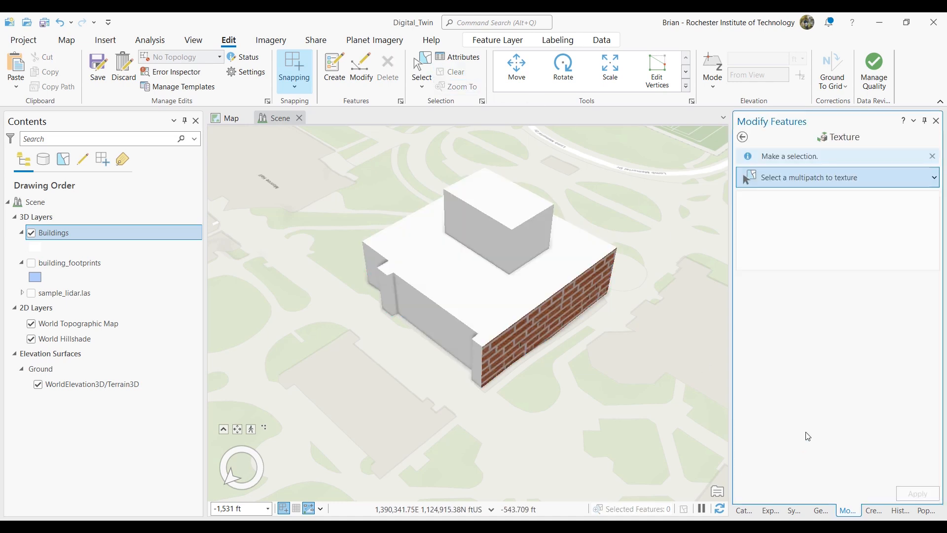
pyautogui.click(516, 209)
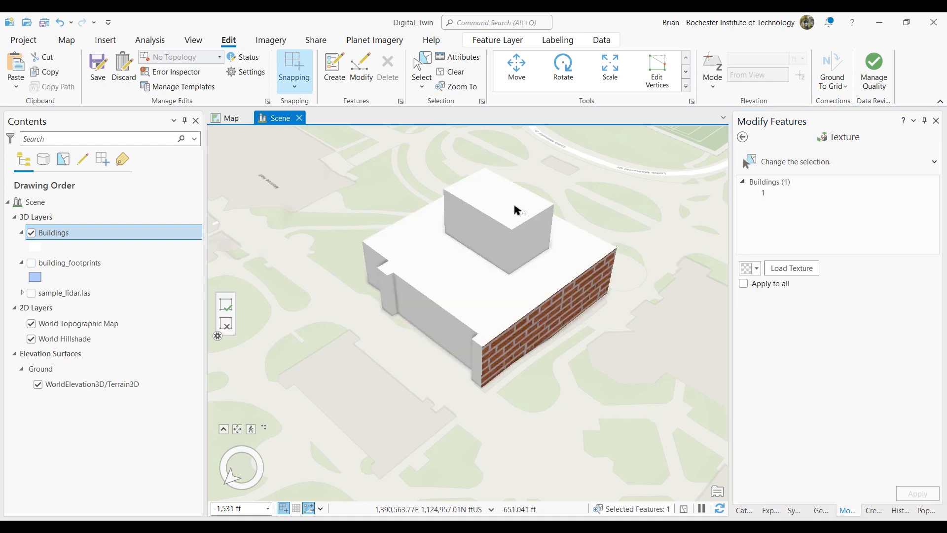
pyautogui.click(787, 268)
pyautogui.click(289, 125)
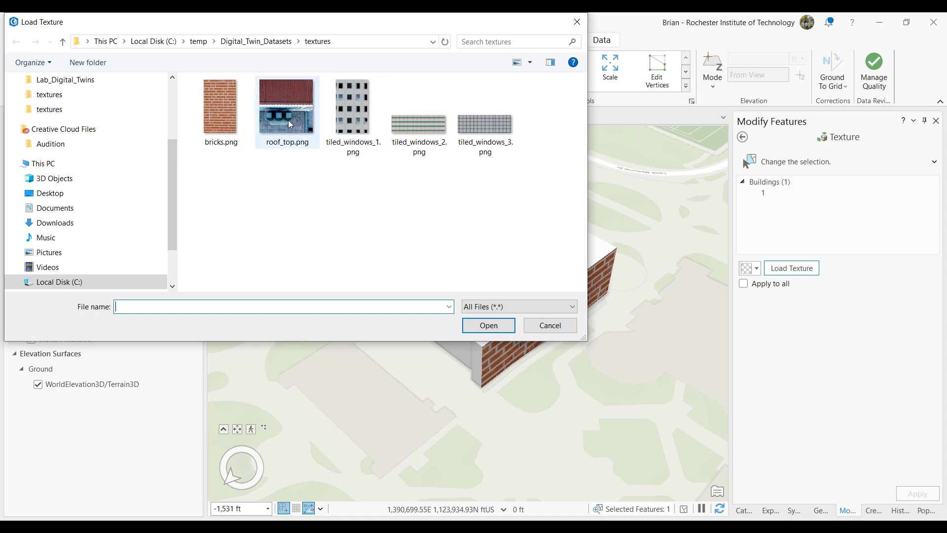
pyautogui.click(502, 324)
# - Scale the loaded texture down, place it on the top face of the raised roof block and save all edits
pyautogui.scroll(-1, 844, 369)
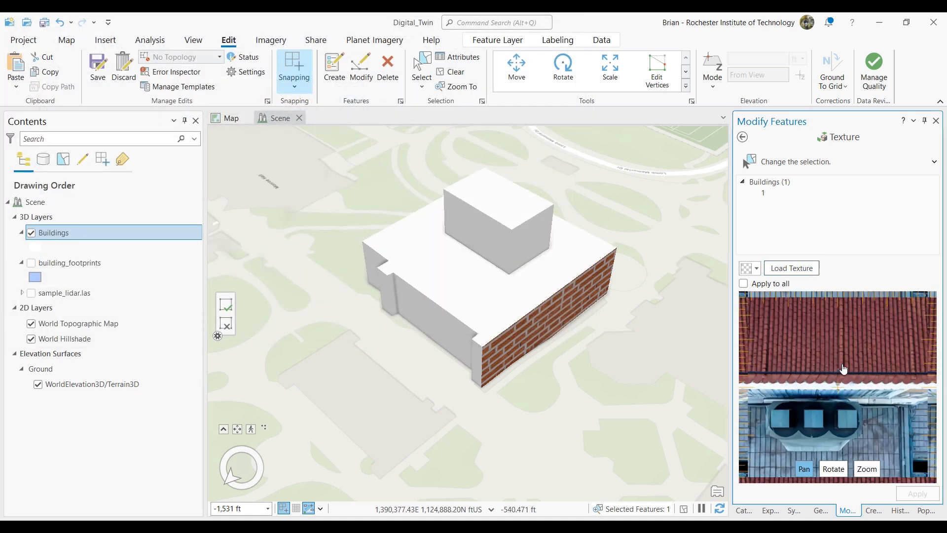
pyautogui.scroll(-3, 843, 369)
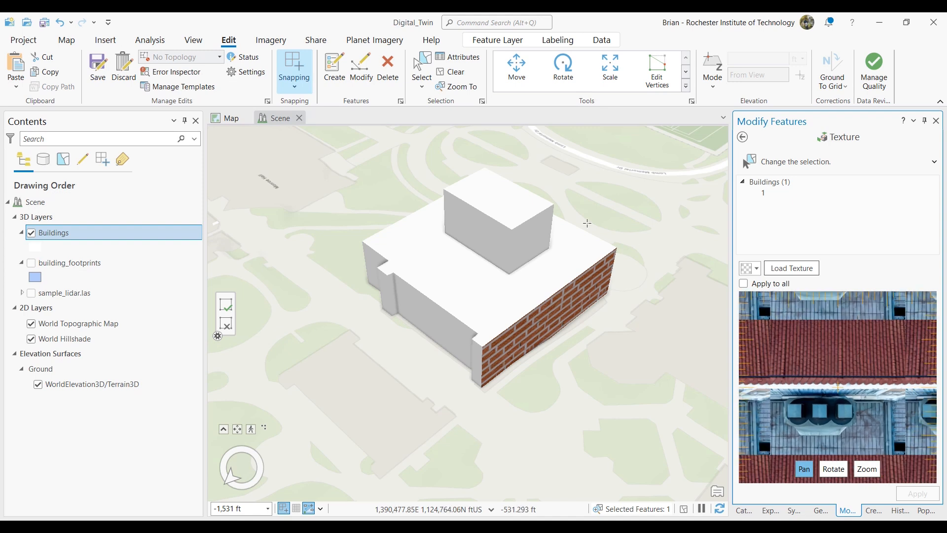
pyautogui.click(502, 207)
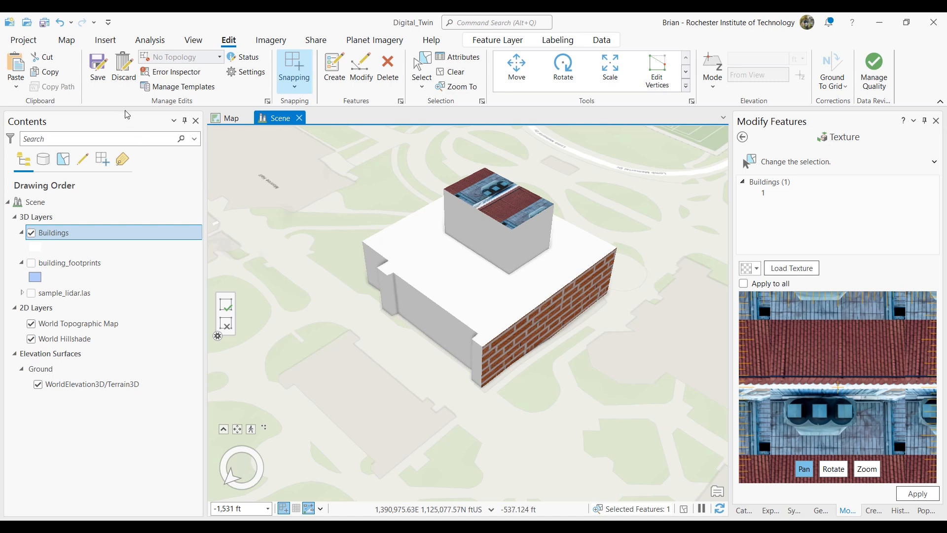
pyautogui.click(99, 73)
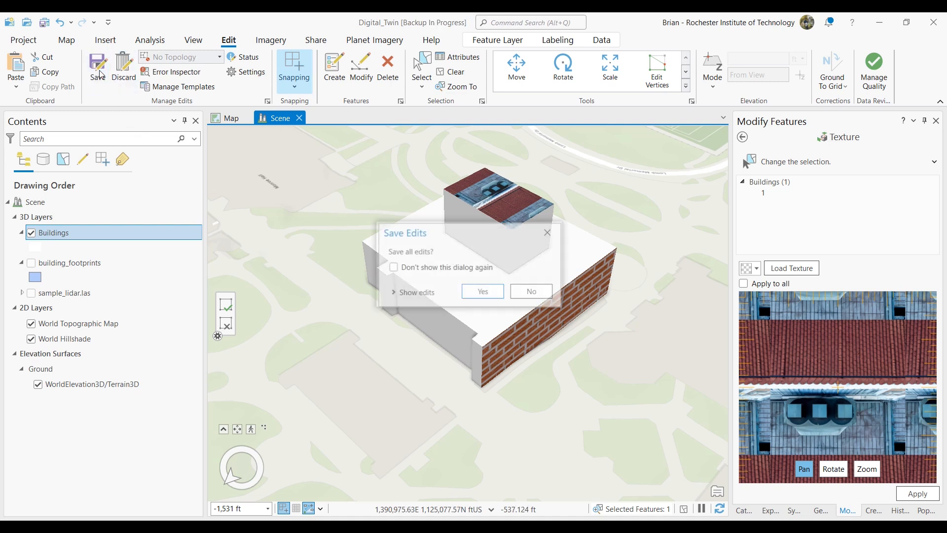
pyautogui.click(483, 292)
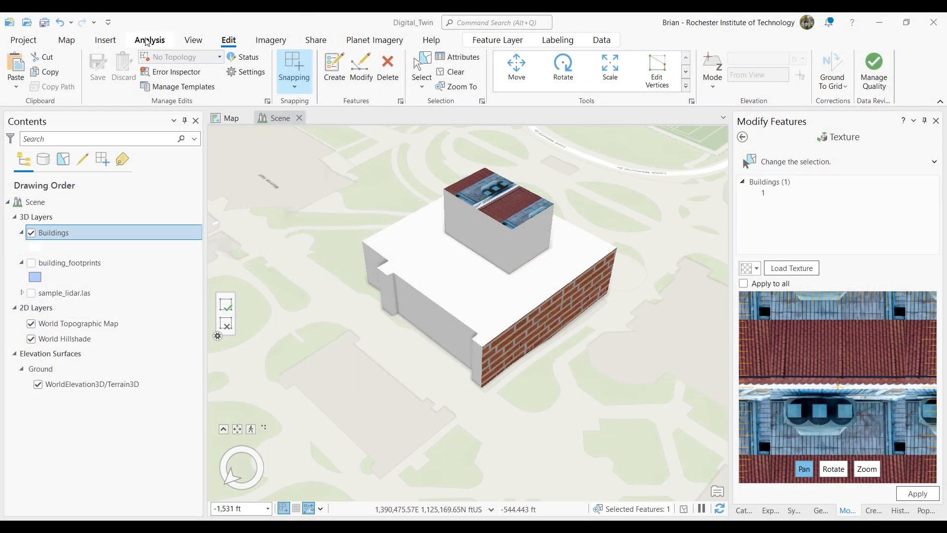
# - Open the Python window for entering code
pyautogui.click(147, 41)
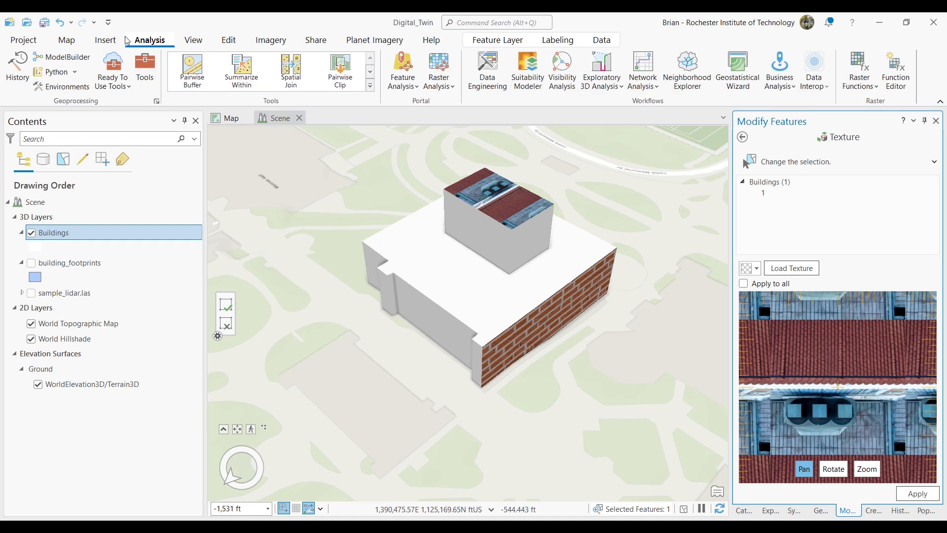
pyautogui.click(76, 73)
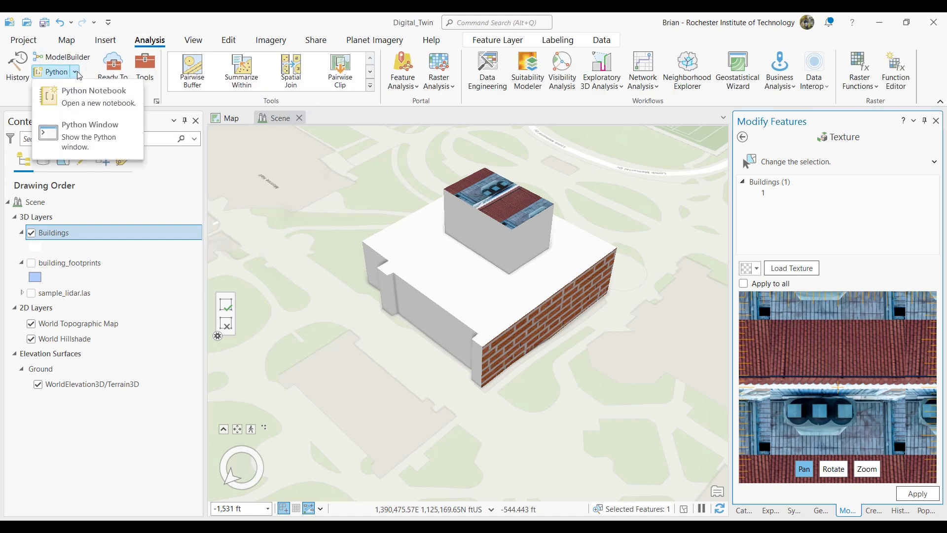
pyautogui.click(83, 131)
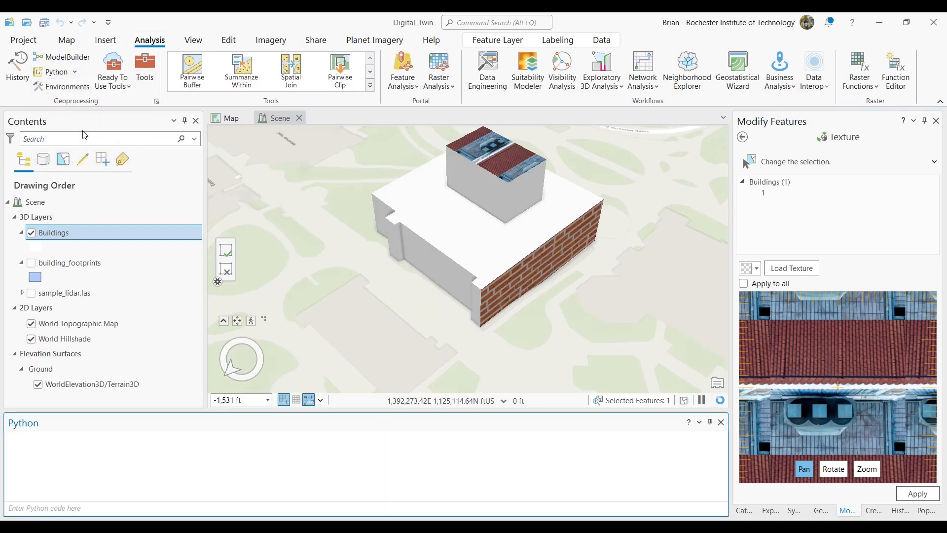
pyautogui.click(35, 507)
# - Load Digital_Twin_ArcGIS_Pro.py from C:\temp\Digital_Twin_Datasets into the Python window and run it
pyautogui.rightClick(65, 406)
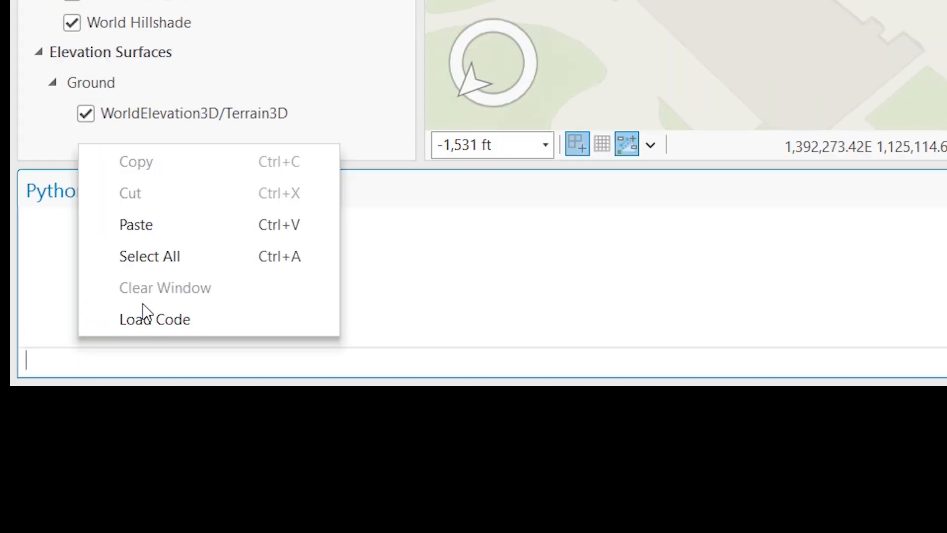
pyautogui.click(211, 319)
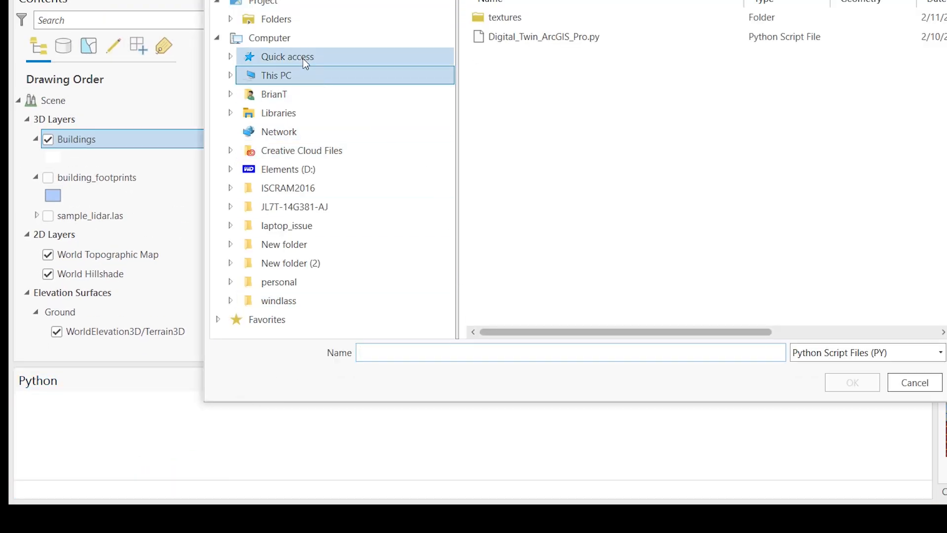
pyautogui.click(230, 76)
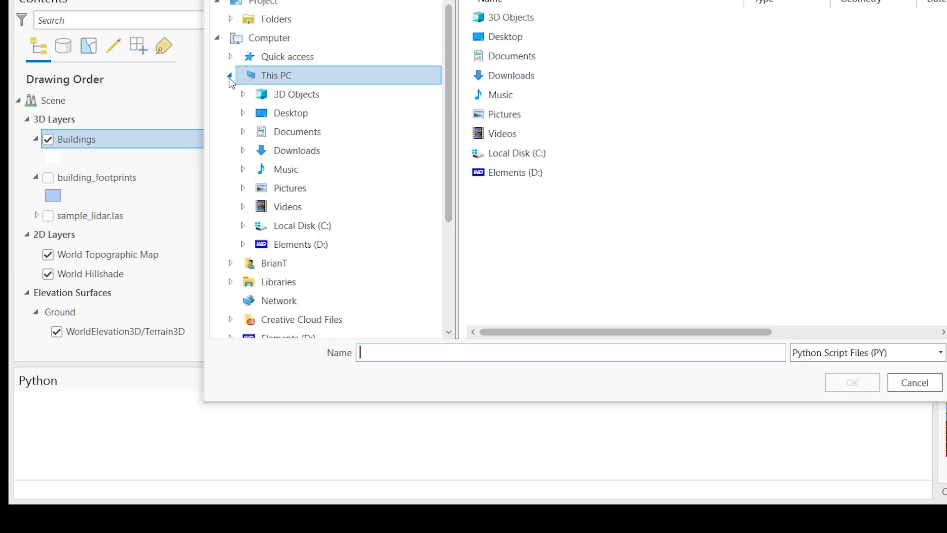
pyautogui.click(243, 225)
pyautogui.click(303, 246)
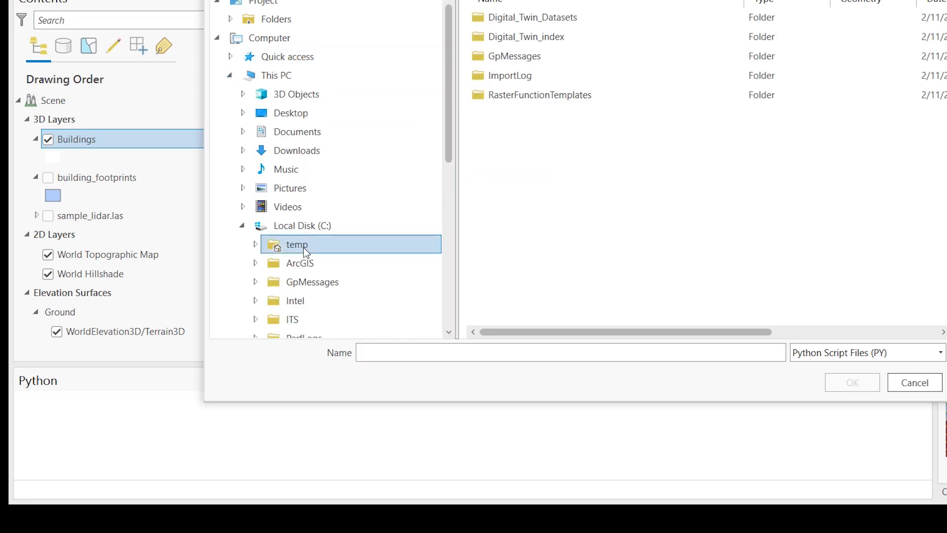
pyautogui.doubleClick(550, 19)
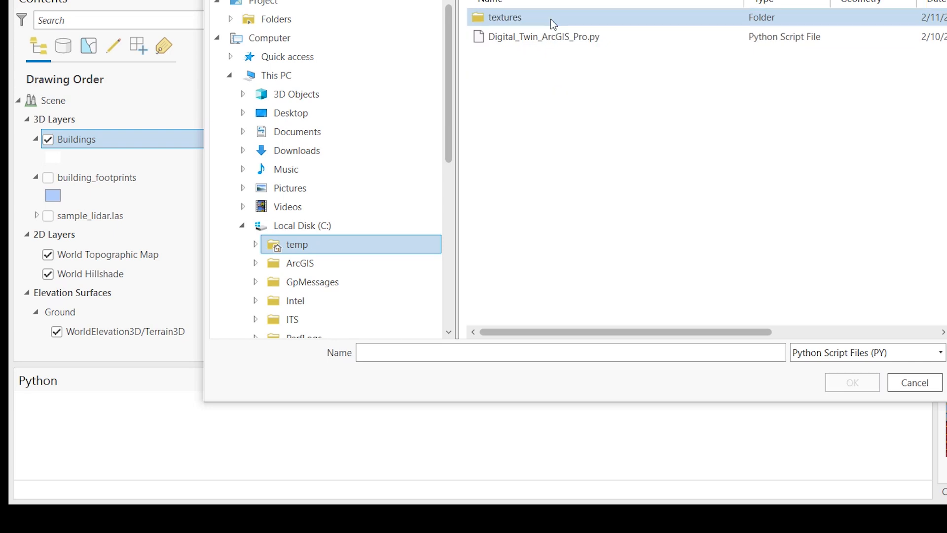
pyautogui.click(564, 37)
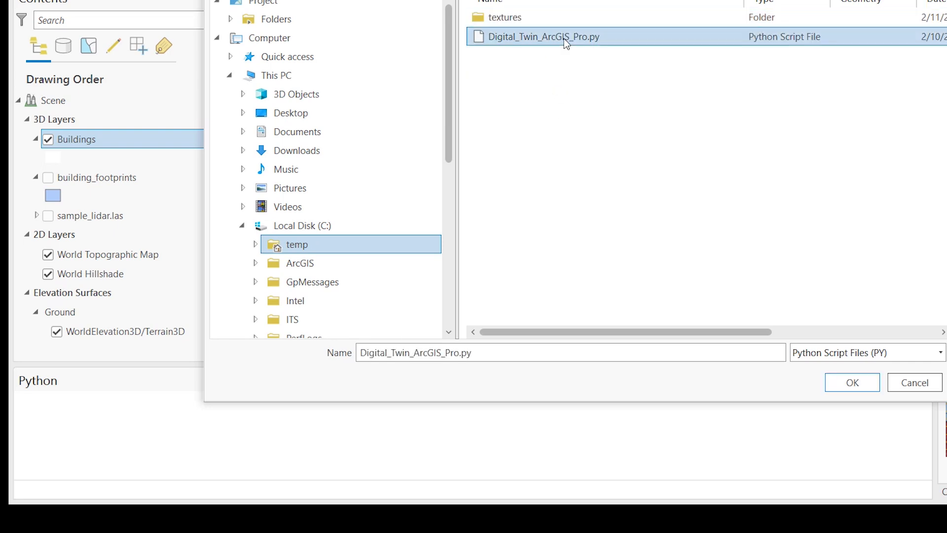
pyautogui.click(852, 383)
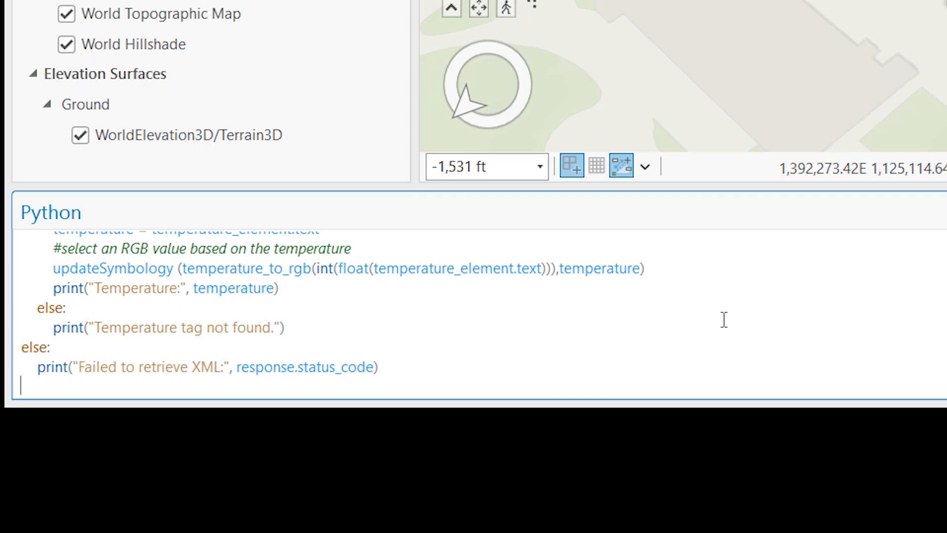
pyautogui.press('Return')
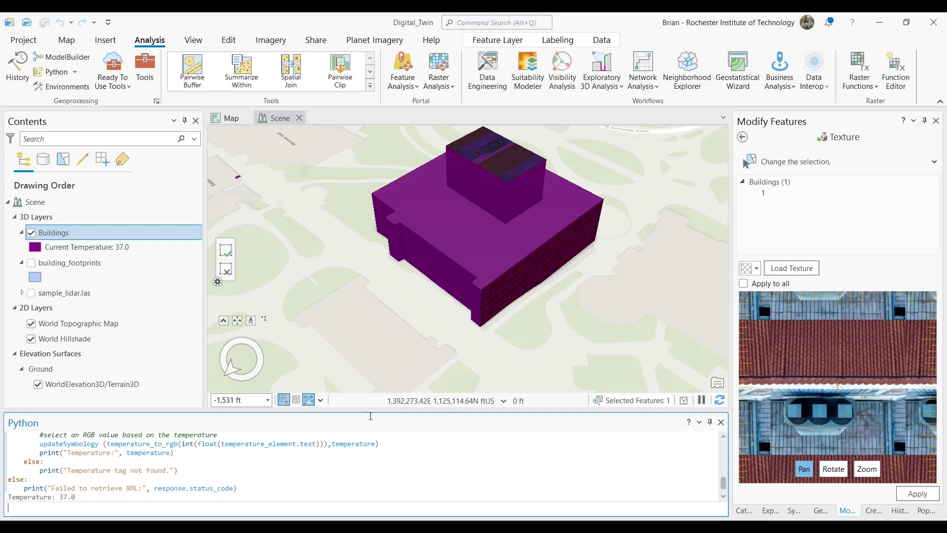
# - Examine the Buildings layer's symbology, including its symbol color and temperature label
pyautogui.click(97, 248)
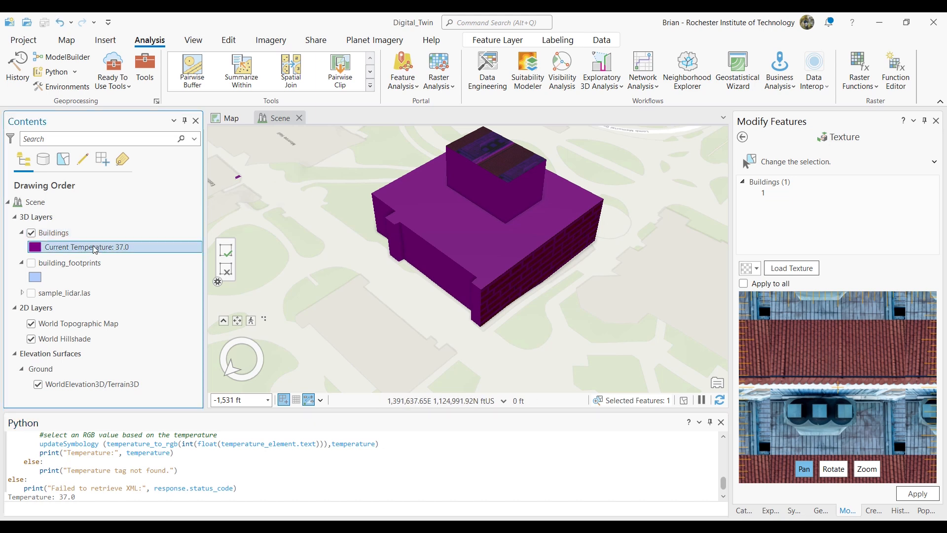
pyautogui.click(67, 234)
pyautogui.rightClick(68, 234)
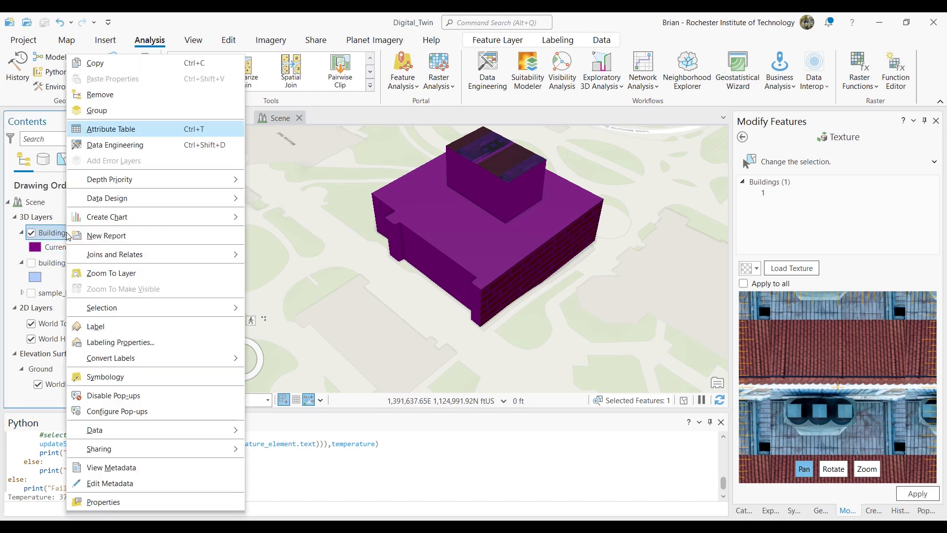
pyautogui.click(142, 379)
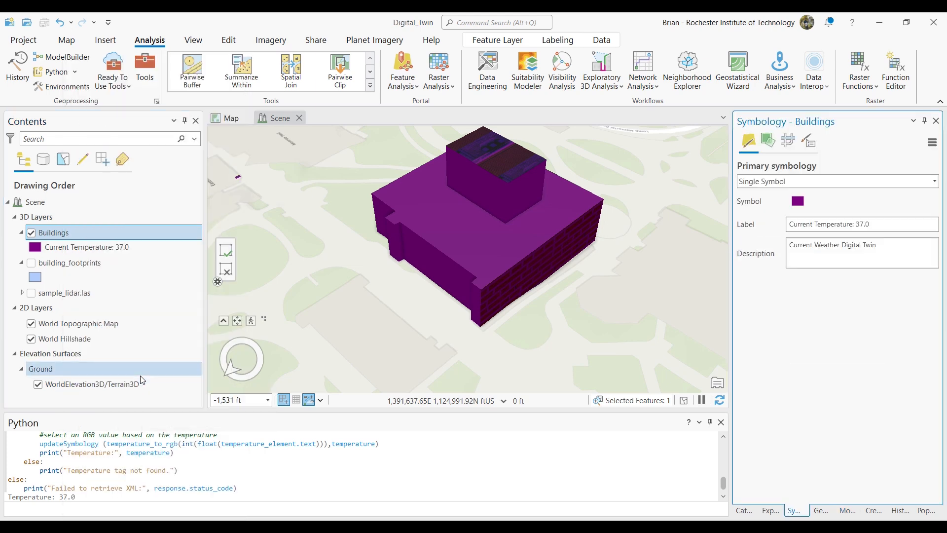
pyautogui.click(889, 226)
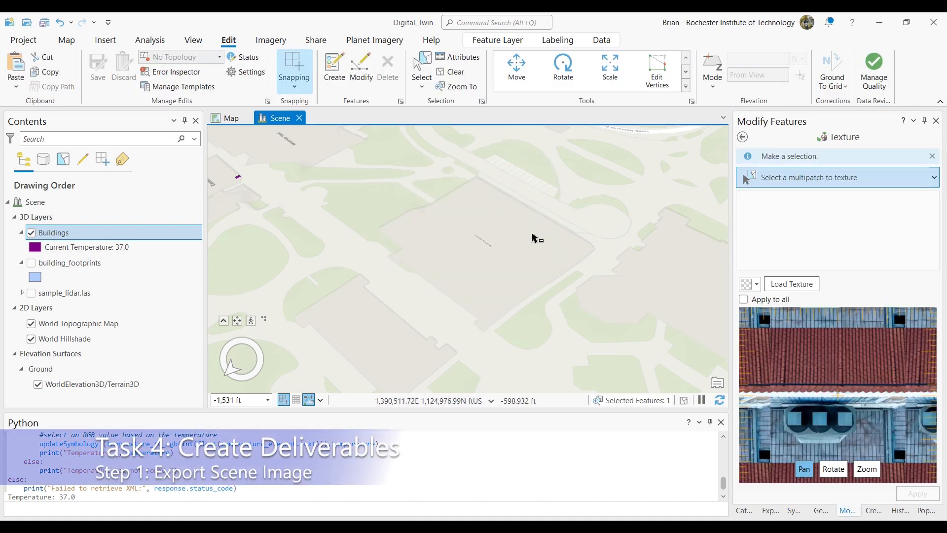
# - Clear the building selection and set up a map export of the scene with PNG as the file type
pyautogui.click(532, 239)
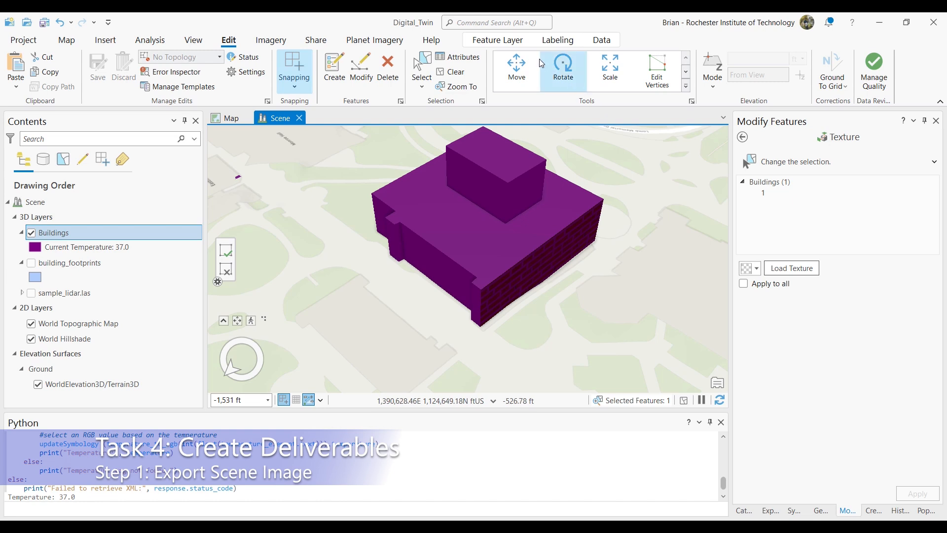
pyautogui.click(459, 77)
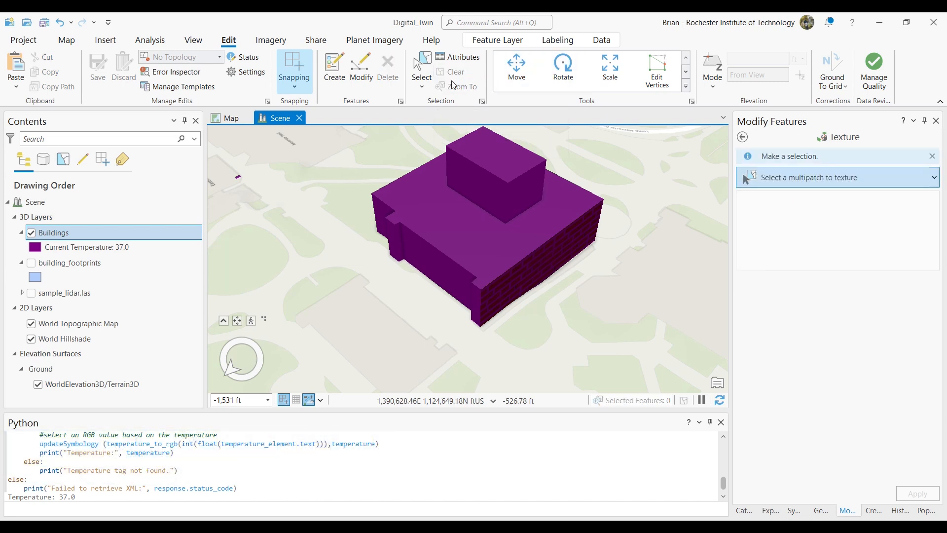
pyautogui.click(316, 41)
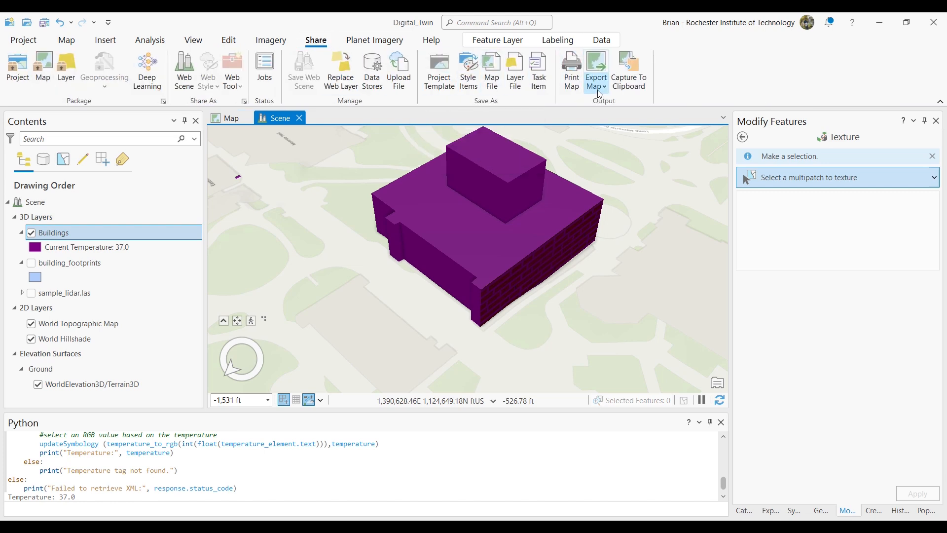
pyautogui.click(602, 91)
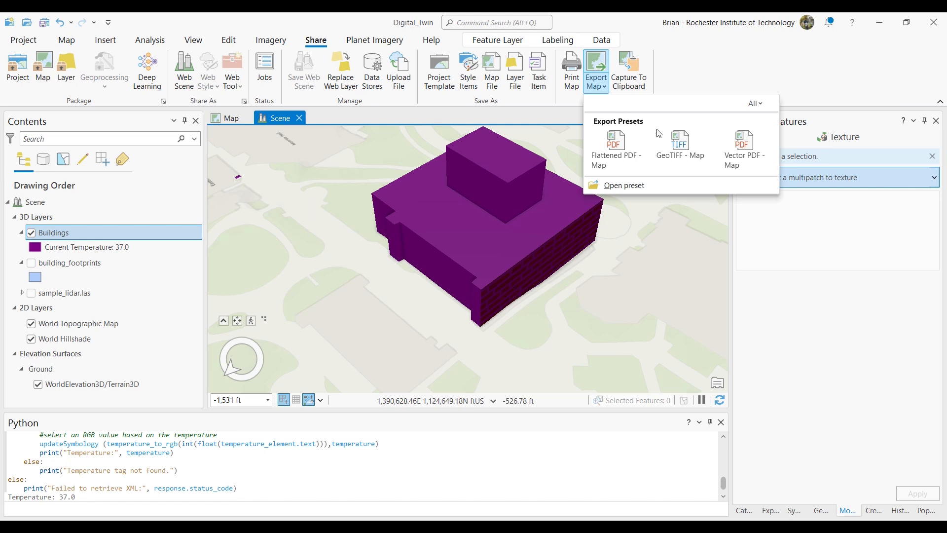
pyautogui.click(679, 149)
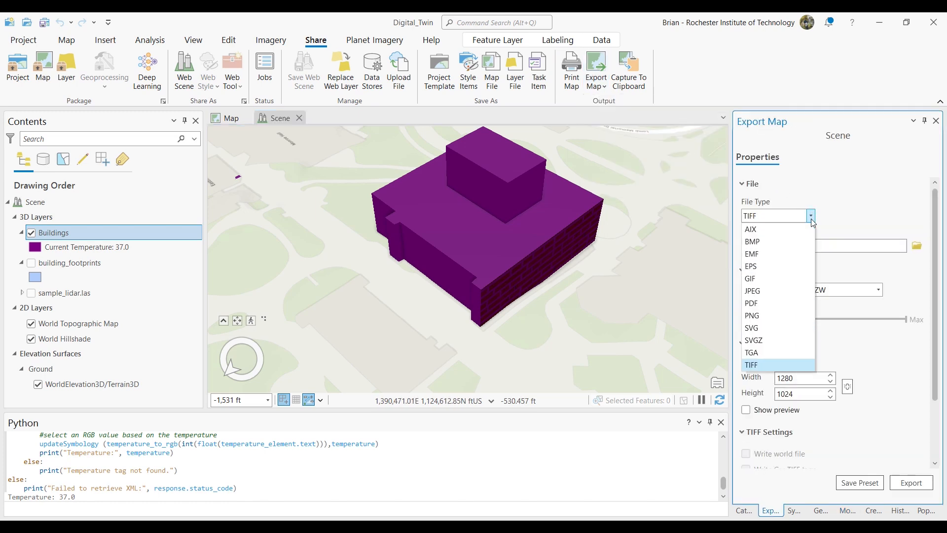
pyautogui.click(793, 315)
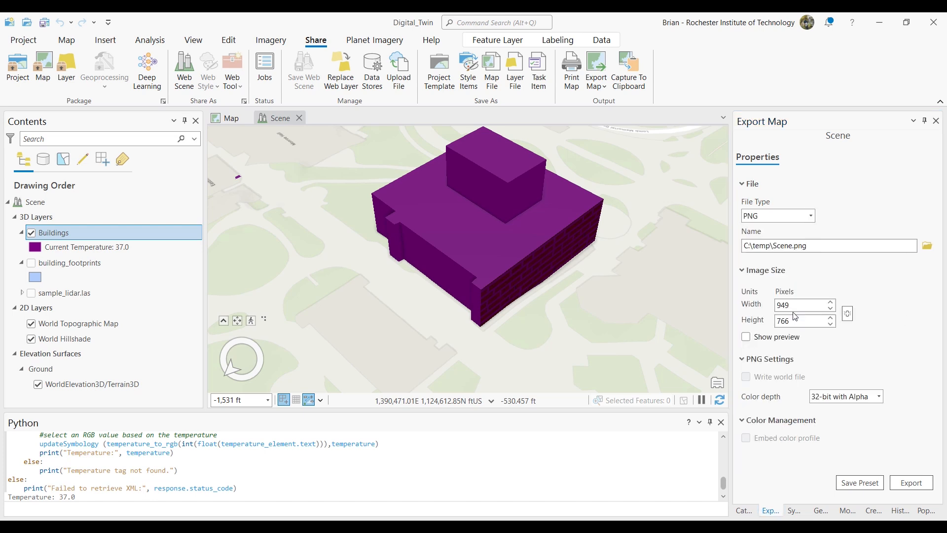
# - Name the output Digital_Twin in C:\temp, export the scene image and view the exported file
pyautogui.click(809, 246)
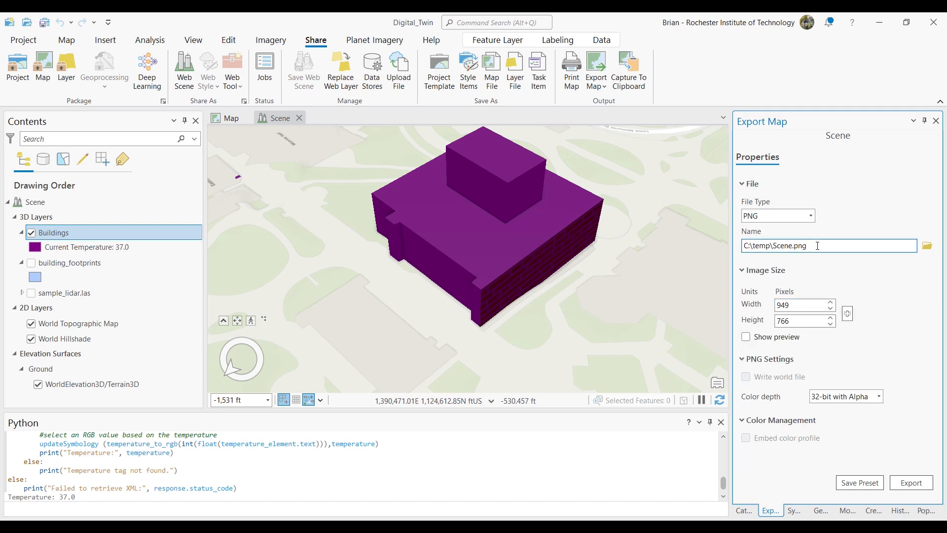
pyautogui.hotkey('shift', 'Left')
pyautogui.hotkey('shift', 'Left')
pyautogui.hotkey('shift', 'Left')
pyautogui.hotkey('shift', 'Left')
pyautogui.hotkey('shift', 'Left')
pyautogui.hotkey('shift', 'Left')
pyautogui.hotkey('shift', 'Left')
pyautogui.hotkey('shift', 'Left')
pyautogui.hotkey('shift', 'Left')
pyautogui.write('Digital_Twin')
pyautogui.click(918, 485)
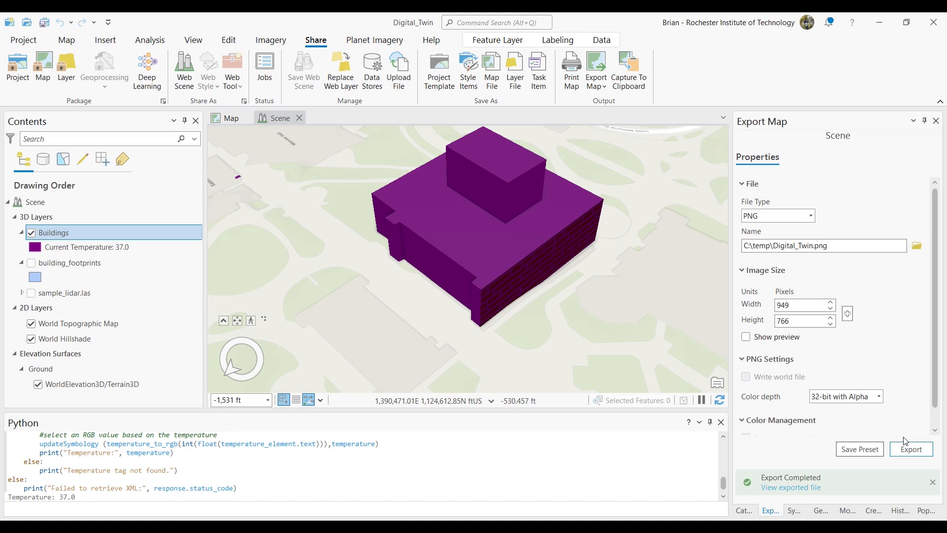
pyautogui.click(814, 487)
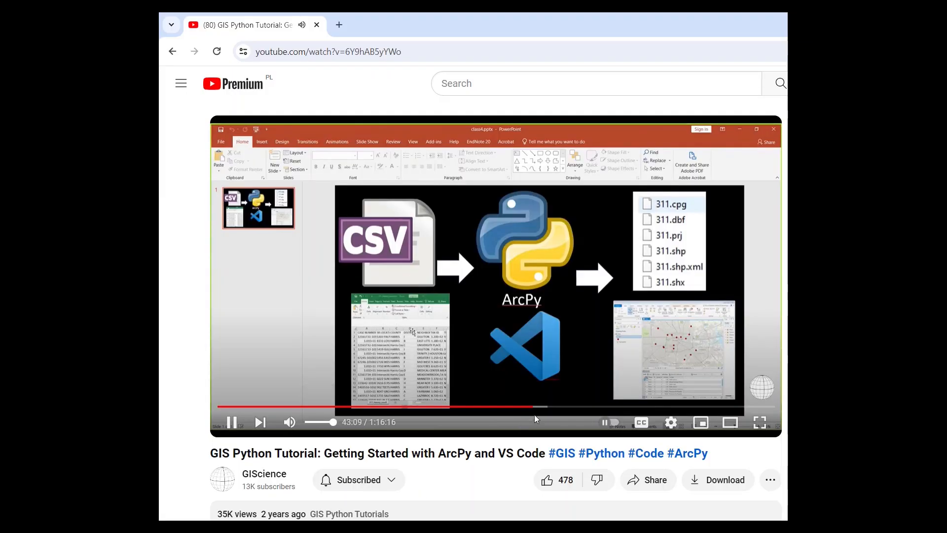
# - On YouTube, seek the GIS Python tutorial about ArcPy and VS Code to 48:15
pyautogui.moveTo(536, 406); pyautogui.dragTo(571, 408)
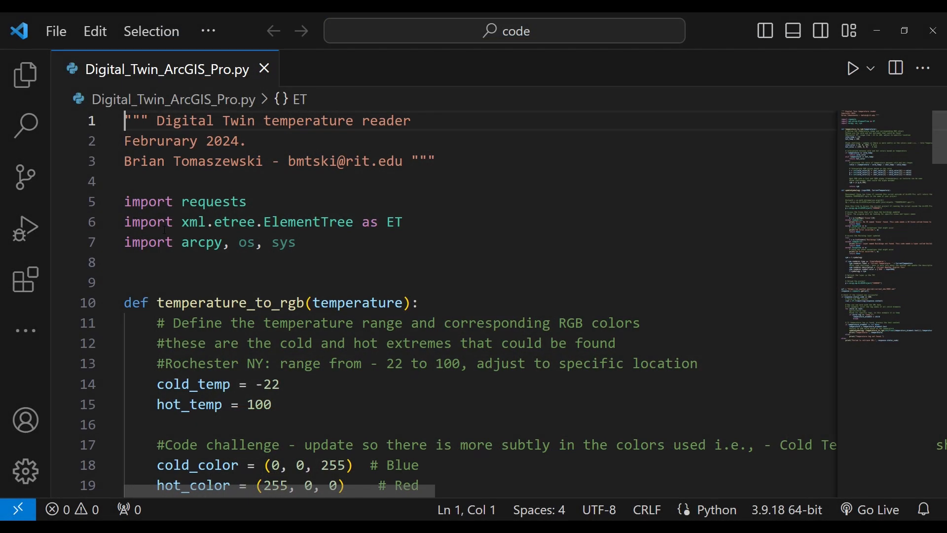
# - In Visual Studio Code, highlight the import statements on lines 5 to 7 of Digital_Twin_ArcGIS_Pro.py
pyautogui.moveTo(124, 202); pyautogui.dragTo(299, 243)
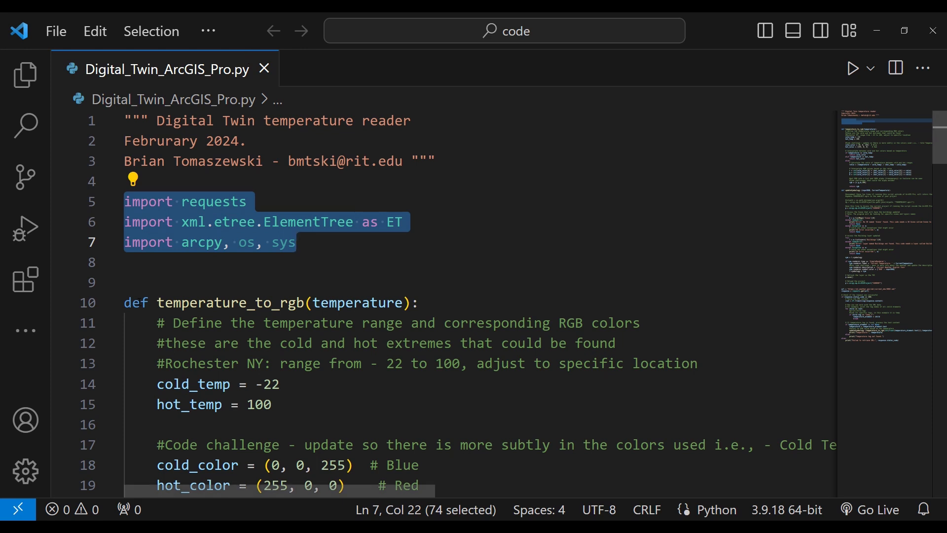
# - Turn on word wrap in the editor and highlight the whole code challenge comment on line 17 of temperature_to_rgb
pyautogui.click(125, 302)
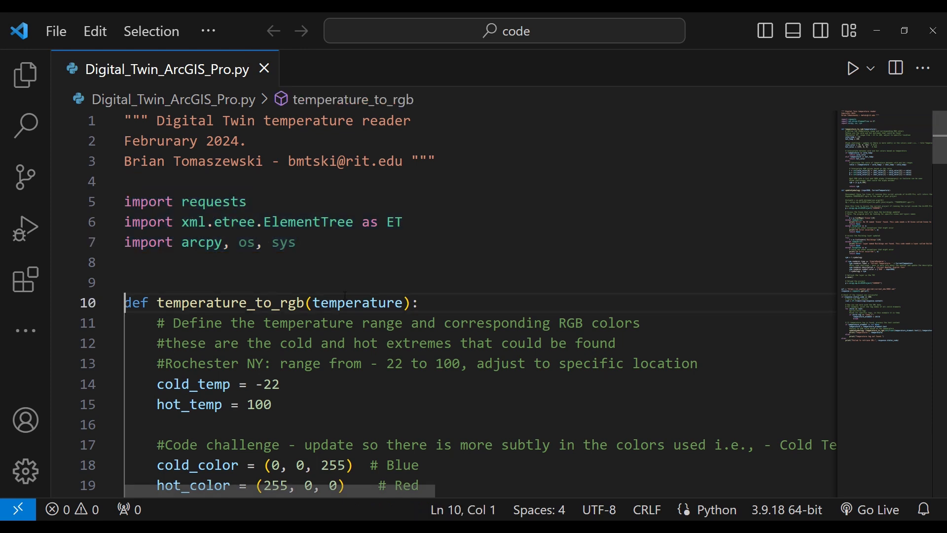
pyautogui.scroll(-2, 326, 293)
pyautogui.scroll(-3, 345, 295)
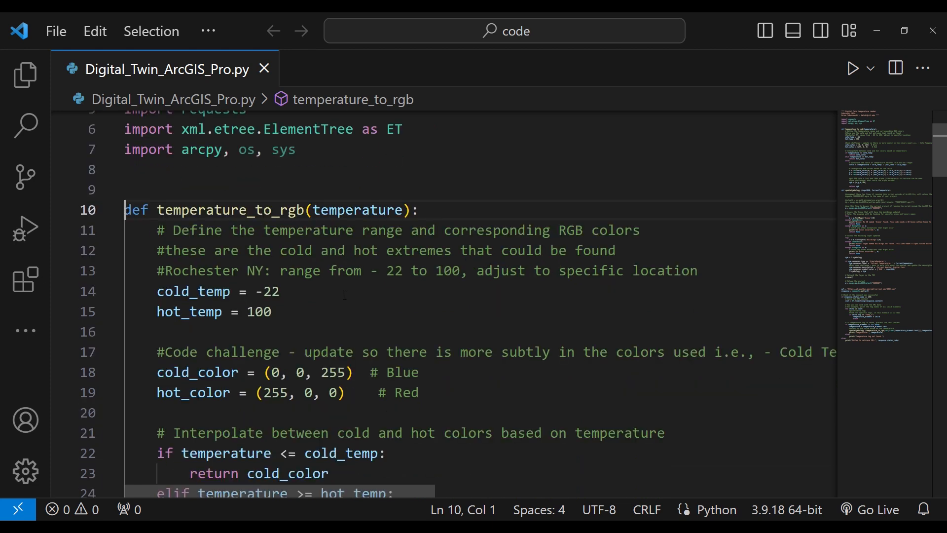
pyautogui.scroll(-1, 345, 296)
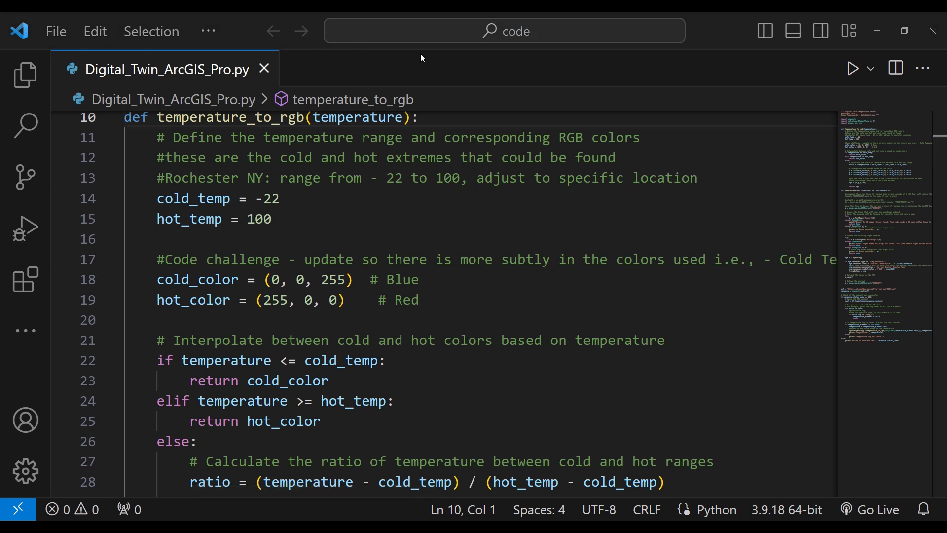
pyautogui.click(211, 32)
pyautogui.moveTo(259, 68)
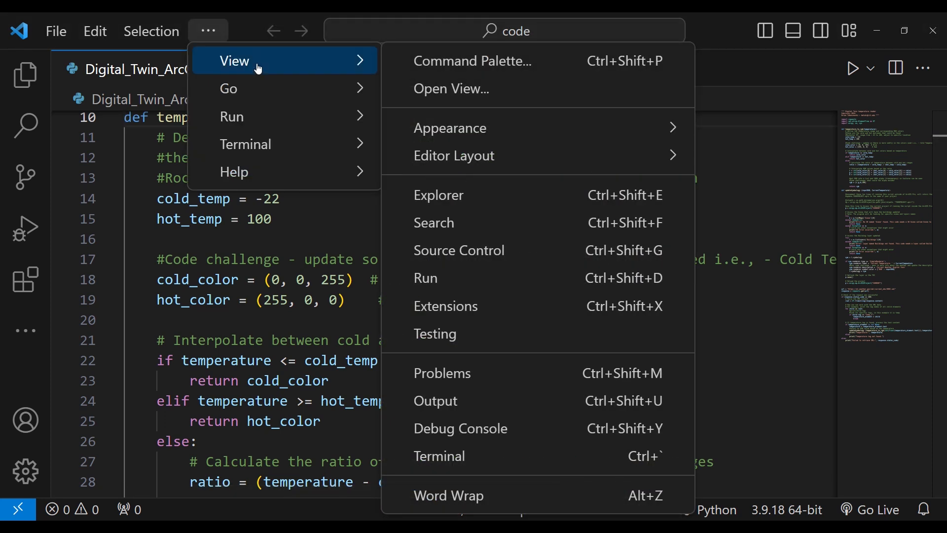
pyautogui.click(427, 496)
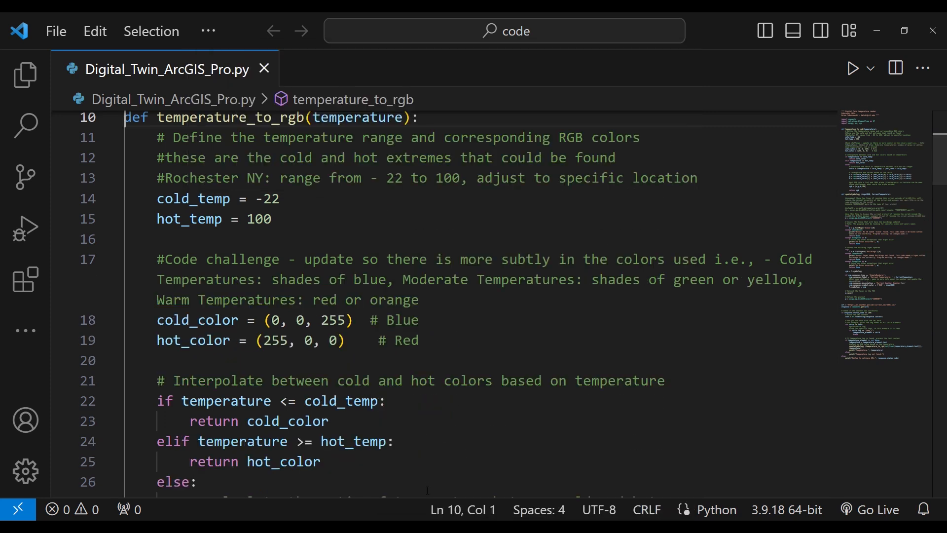
pyautogui.click(427, 321)
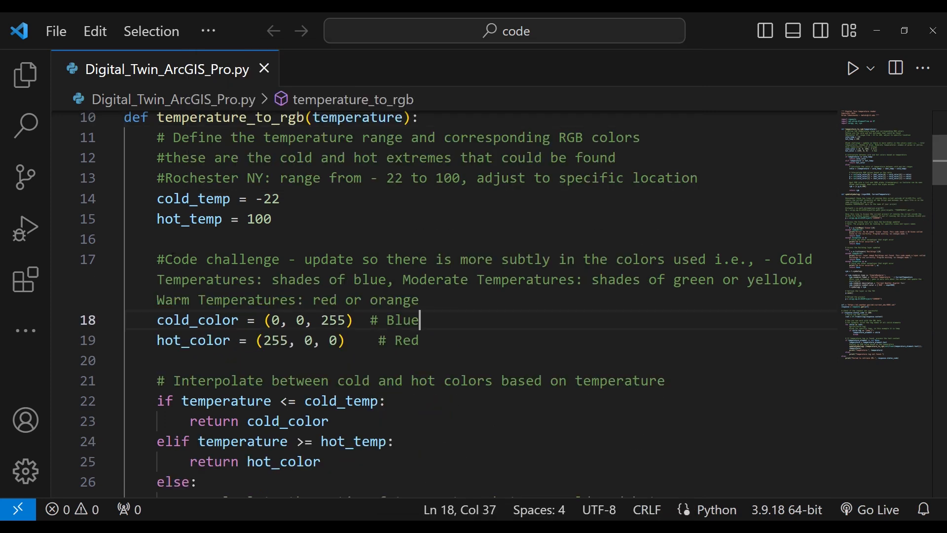
pyautogui.moveTo(157, 259); pyautogui.dragTo(429, 309)
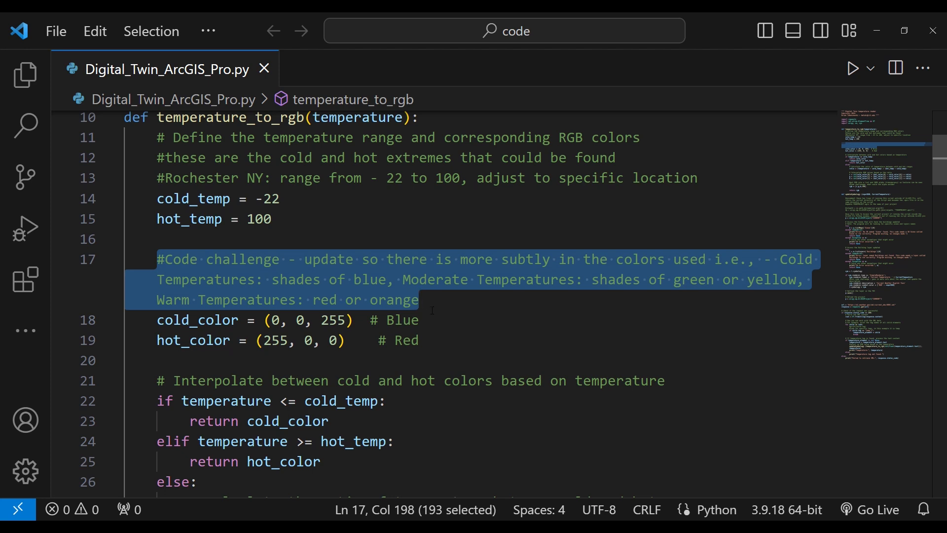
# - Read through the color interpolation code in temperature_to_rgb and highlight the return rgb statement on line 39
pyautogui.scroll(-1, 429, 309)
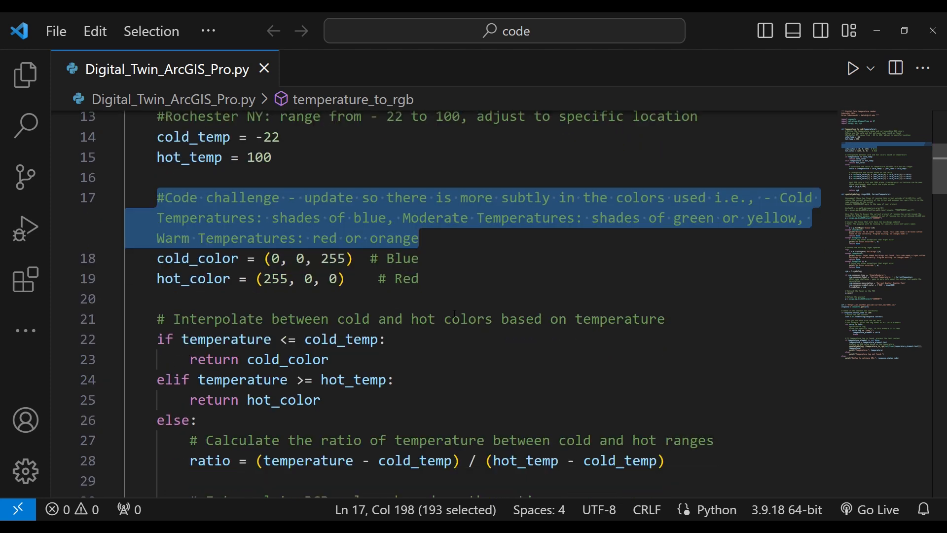
pyautogui.scroll(-2, 454, 314)
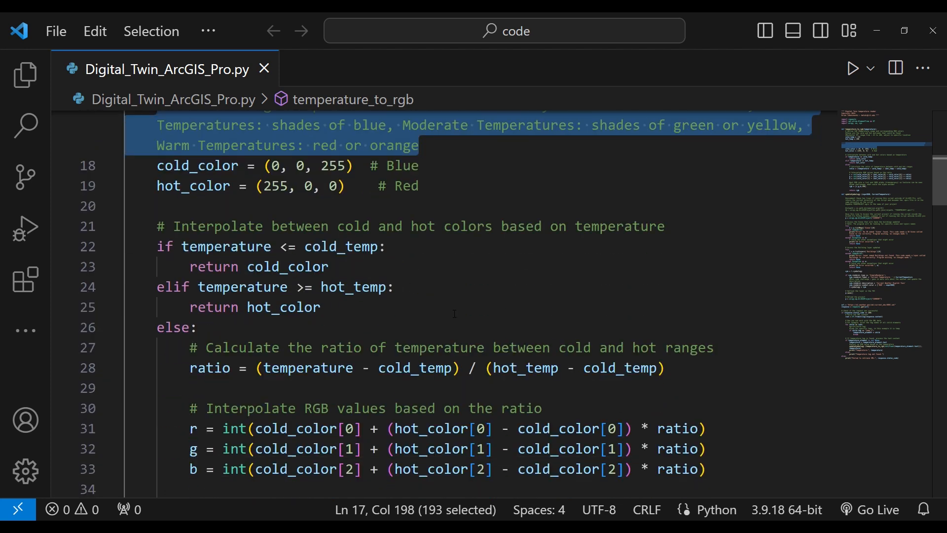
pyautogui.scroll(-2, 454, 314)
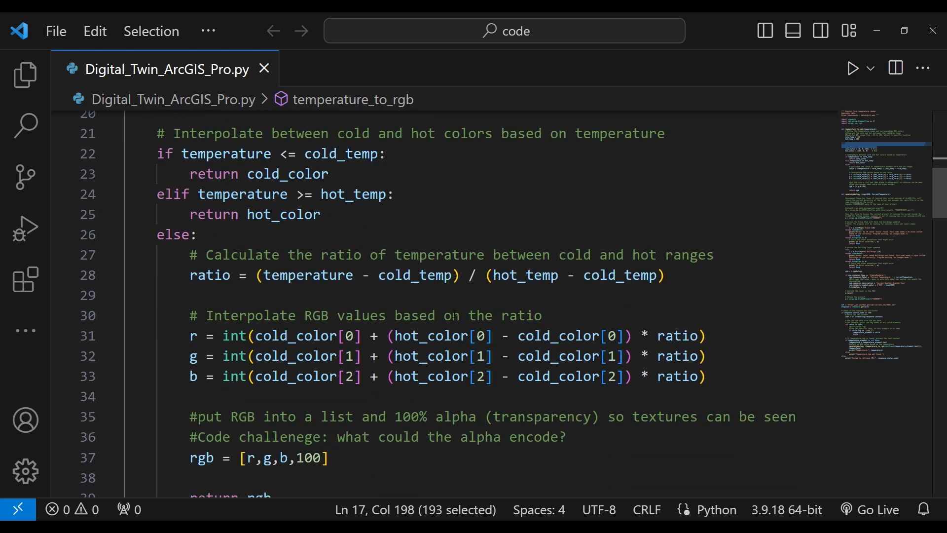
pyautogui.scroll(-1, 455, 314)
pyautogui.scroll(-1, 454, 314)
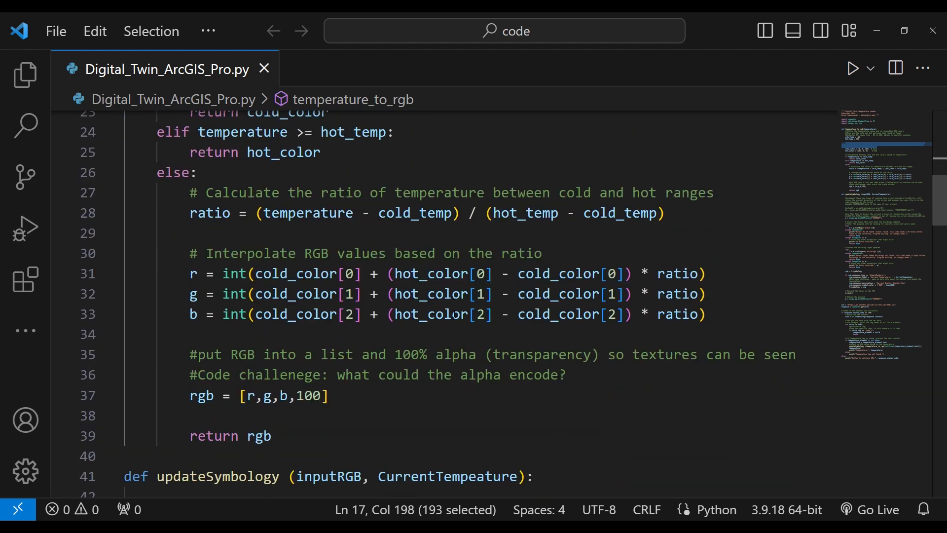
pyautogui.scroll(-1, 455, 314)
pyautogui.moveTo(192, 405); pyautogui.dragTo(271, 405)
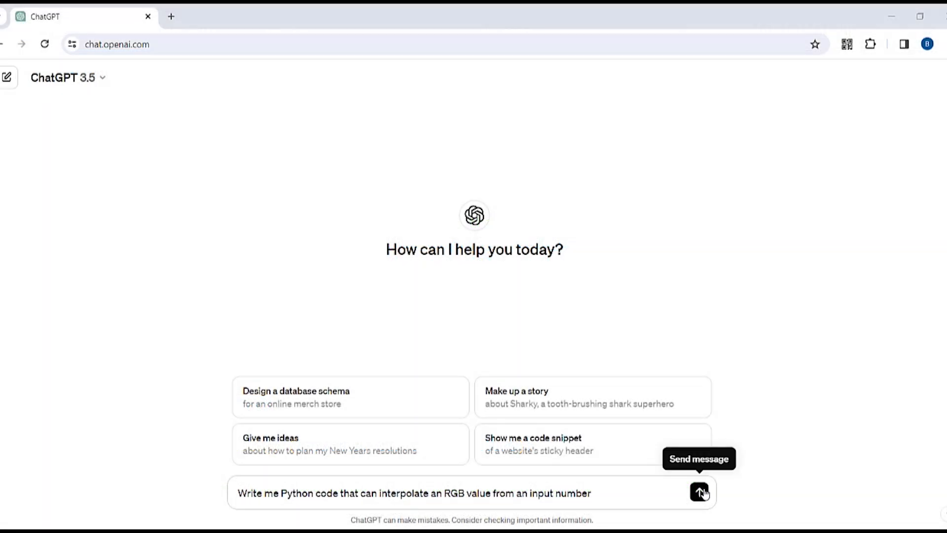
# - In ChatGPT, submit the prompt "Write me Python code that can interpolate an RGB value from an input number"
pyautogui.click(699, 492)
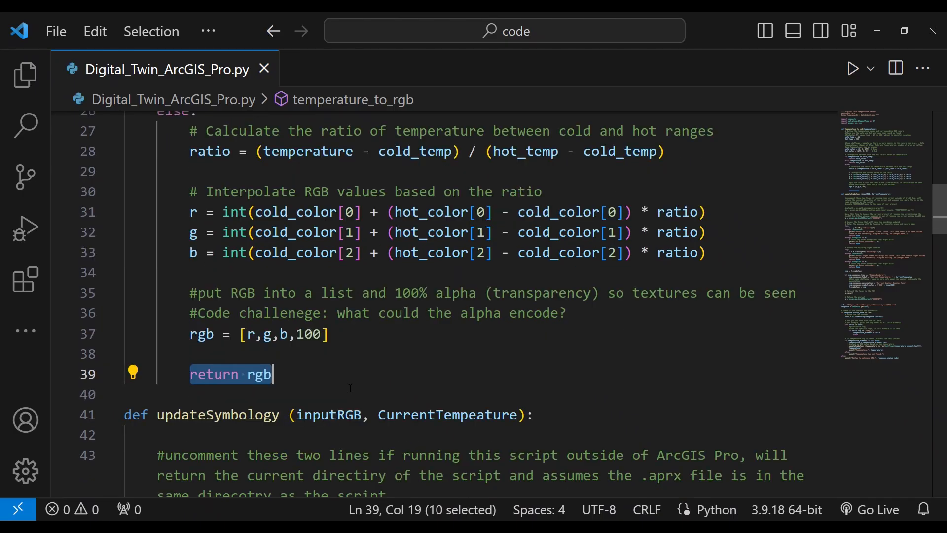
# - In Visual Studio Code, highlight the comment on line 43 of updateSymbology and the commented-out project path lines 46 and 47
pyautogui.scroll(-2, 351, 389)
pyautogui.scroll(-3, 351, 389)
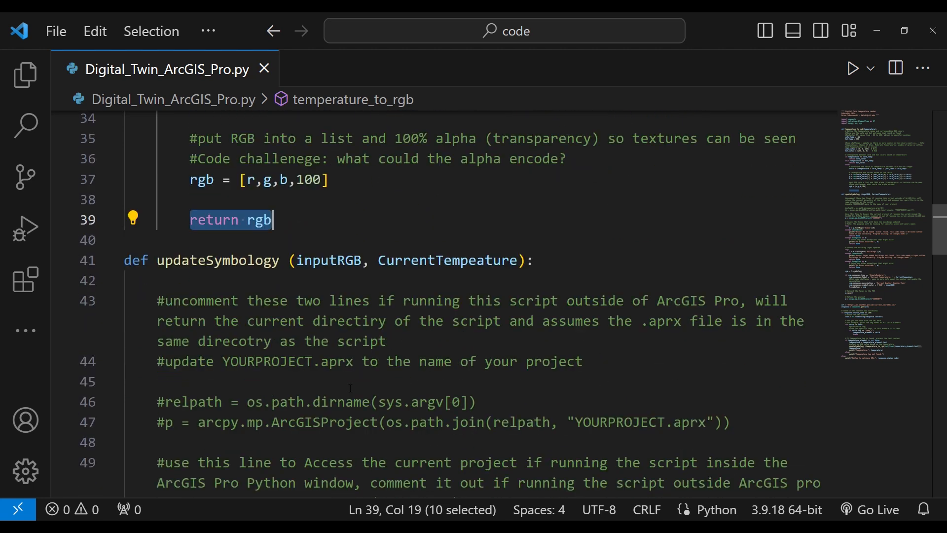
pyautogui.scroll(-1, 351, 389)
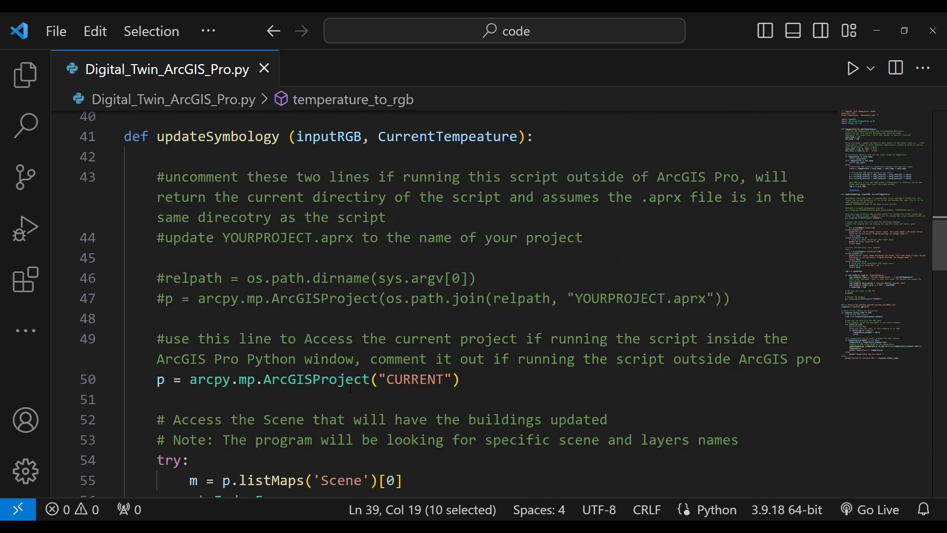
pyautogui.moveTo(156, 177); pyautogui.dragTo(389, 217)
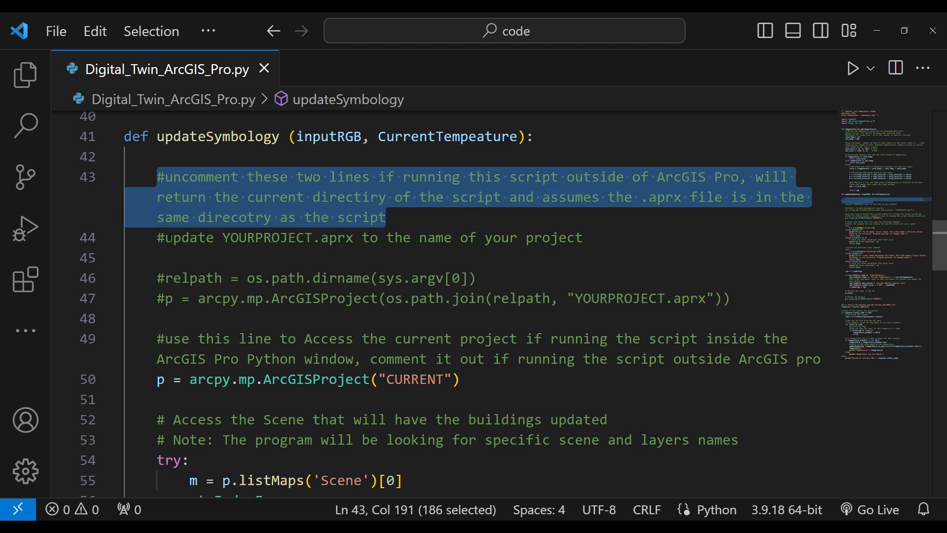
pyautogui.click(158, 239)
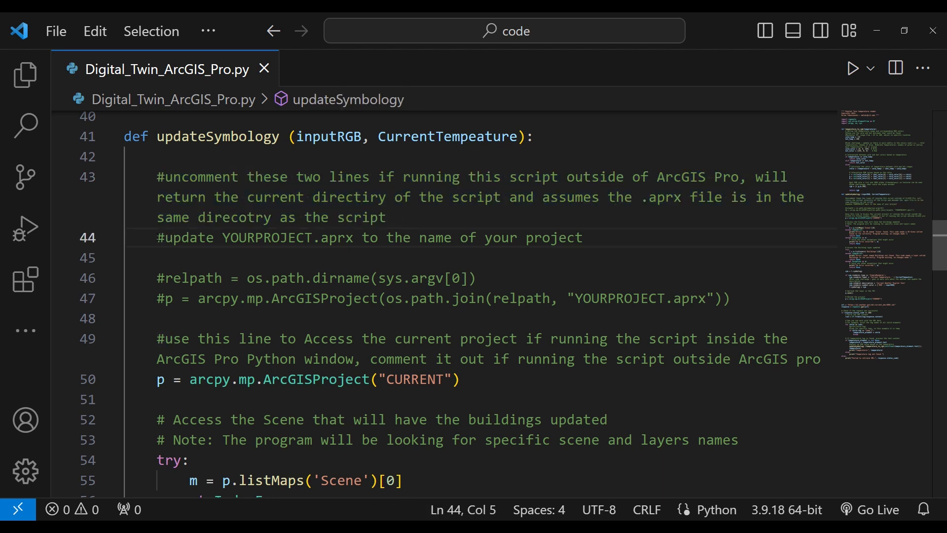
pyautogui.moveTo(150, 278); pyautogui.dragTo(189, 323)
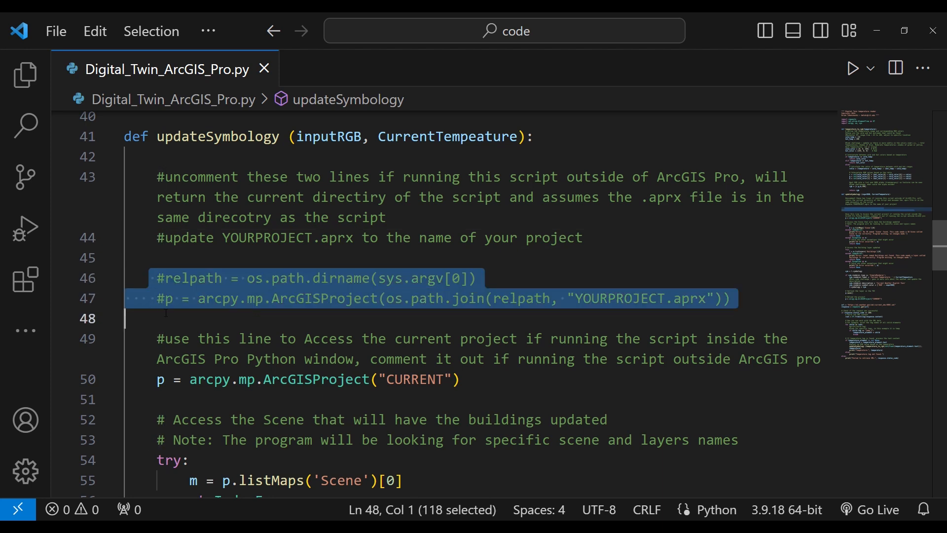
pyautogui.click(191, 326)
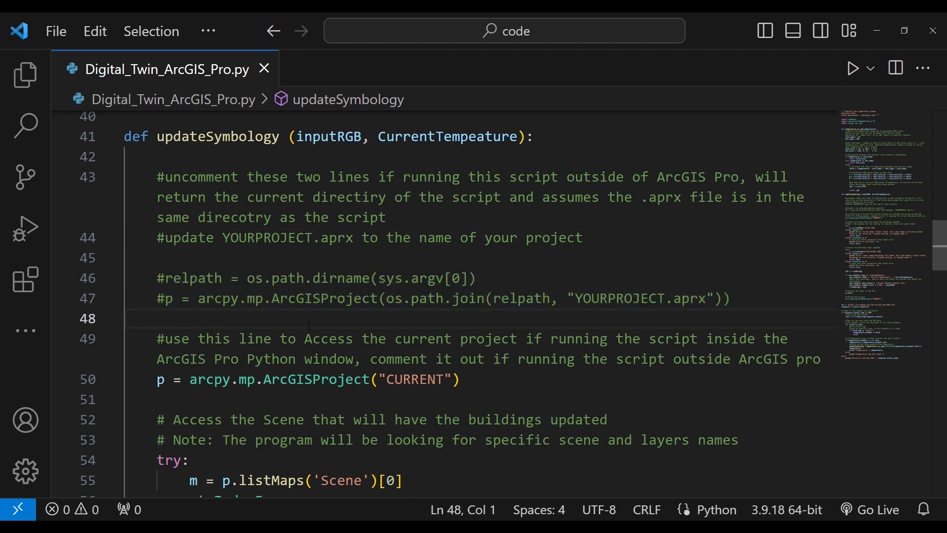
# - Review the scene, Buildings layer and symbology code in updateSymbology and highlight the mini code challenge comment on line 79
pyautogui.scroll(-1, 358, 344)
pyautogui.scroll(-3, 358, 345)
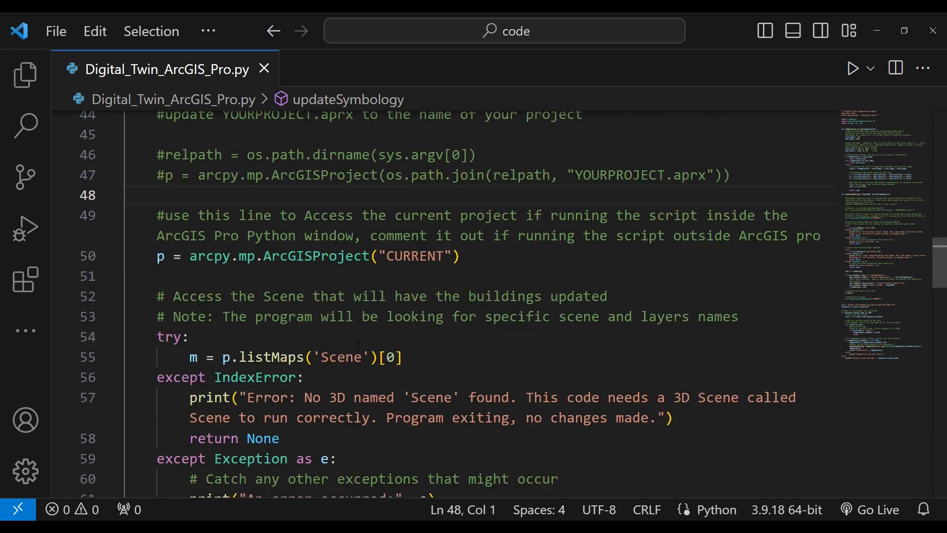
pyautogui.scroll(-2, 358, 344)
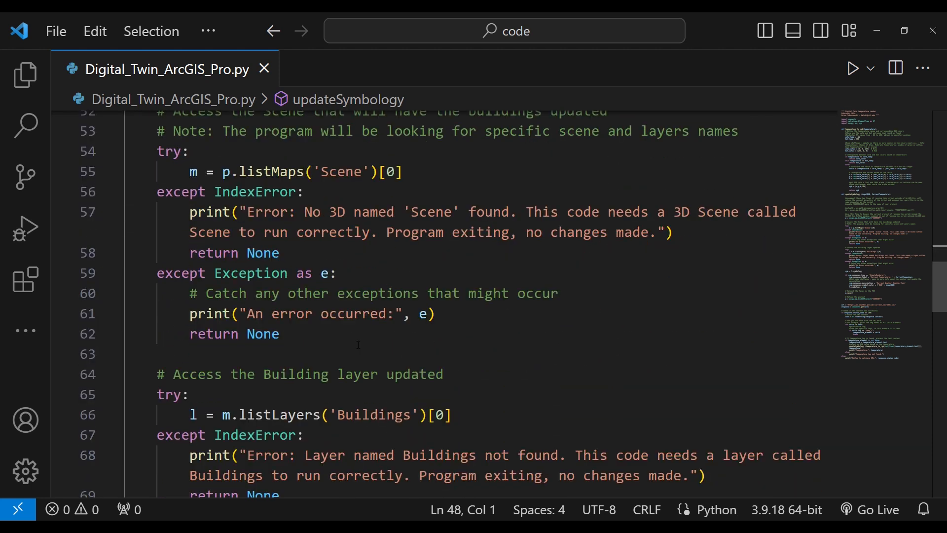
pyautogui.scroll(-1, 569, 327)
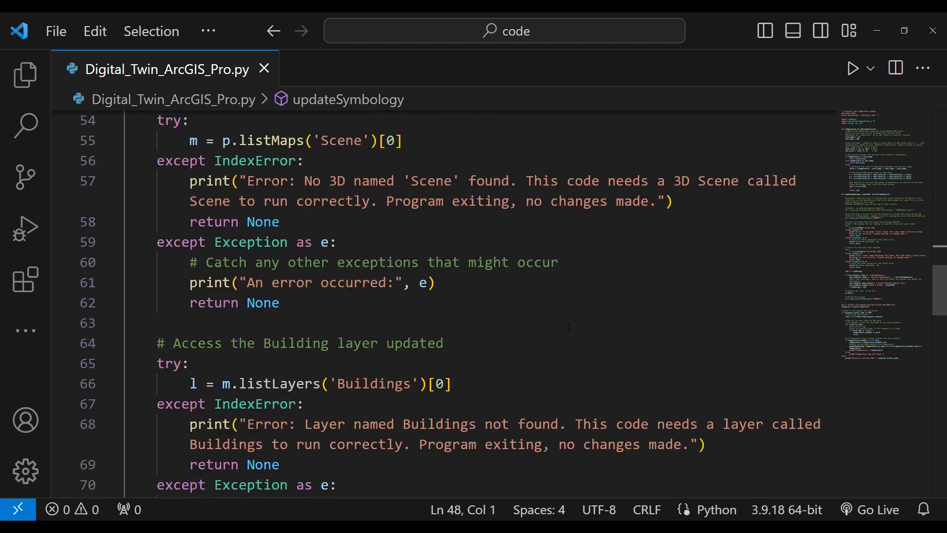
pyautogui.scroll(-1, 569, 327)
pyautogui.scroll(-4, 569, 327)
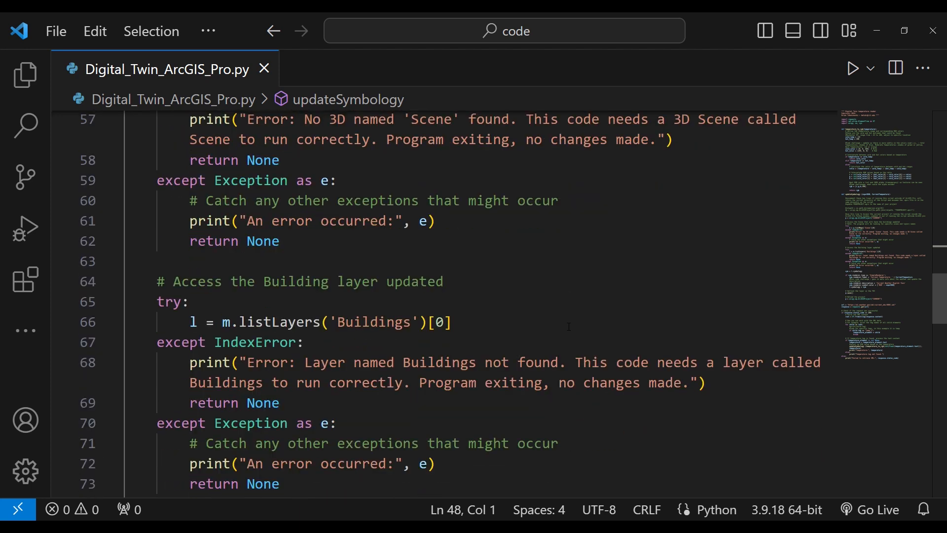
pyautogui.scroll(-5, 569, 327)
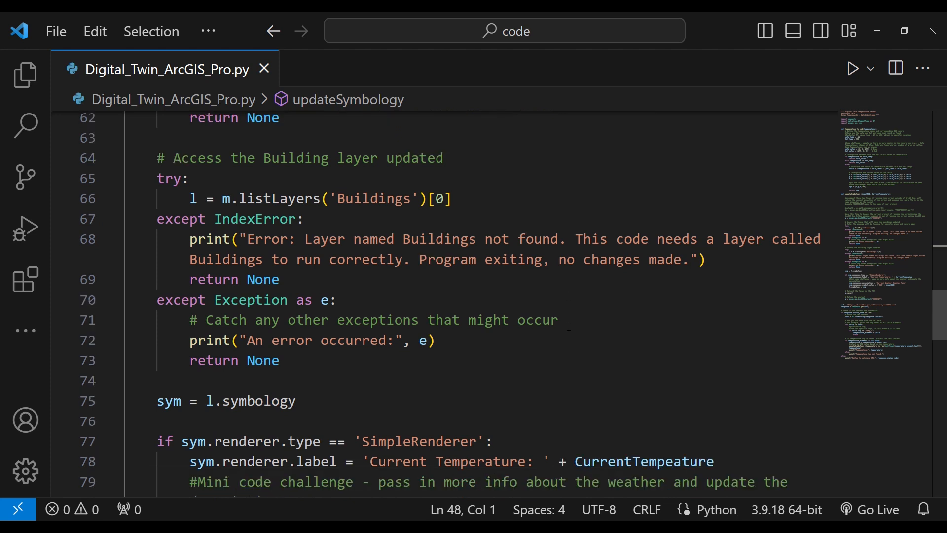
pyautogui.scroll(-2, 569, 327)
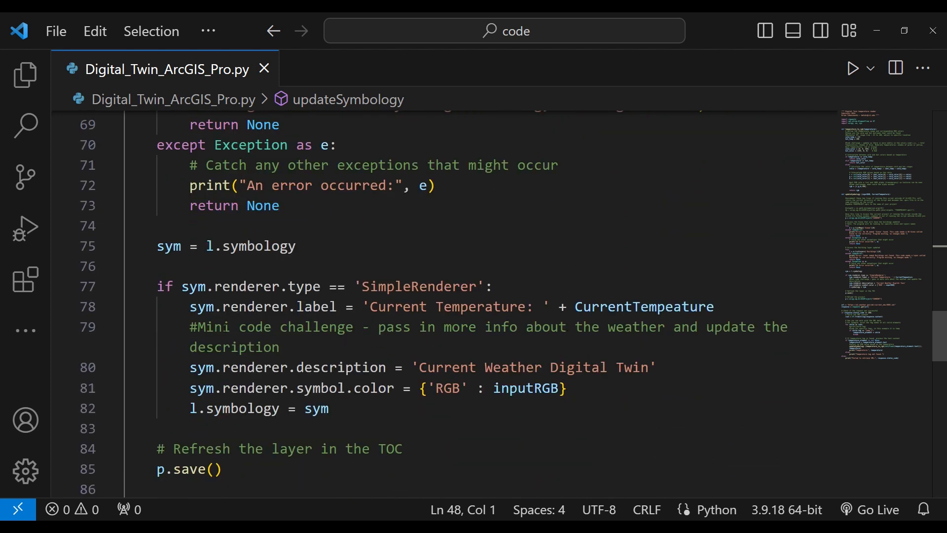
pyautogui.moveTo(192, 326); pyautogui.dragTo(321, 347)
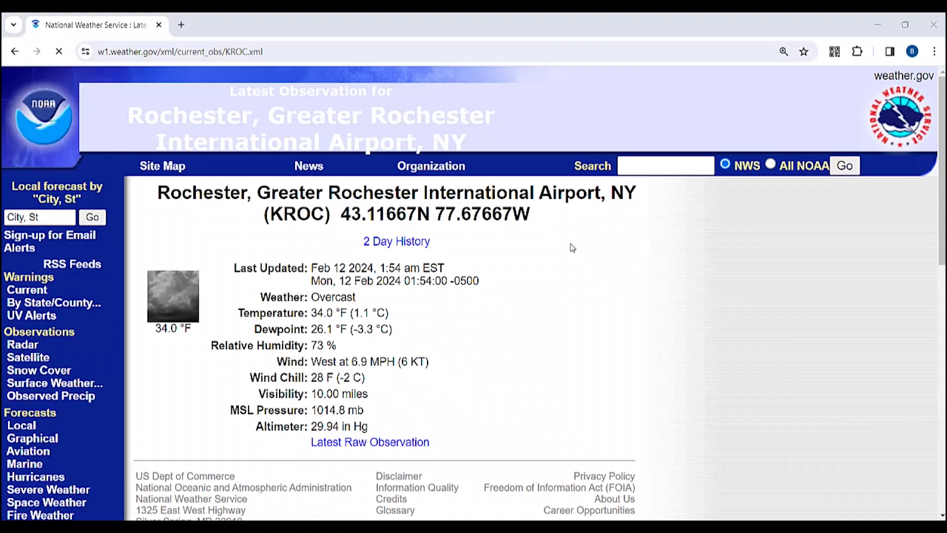
# - On the National Weather Service KROC observation page, highlight the Dewpoint and Relative Humidity readings
pyautogui.scroll(-1, 468, 286)
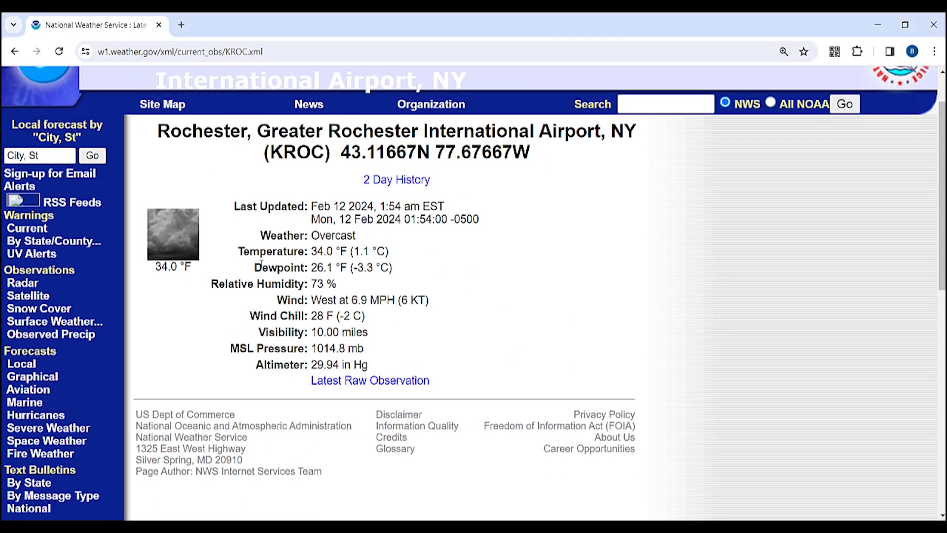
pyautogui.moveTo(254, 267); pyautogui.dragTo(352, 267)
pyautogui.moveTo(211, 285); pyautogui.dragTo(340, 285)
pyautogui.click(279, 302)
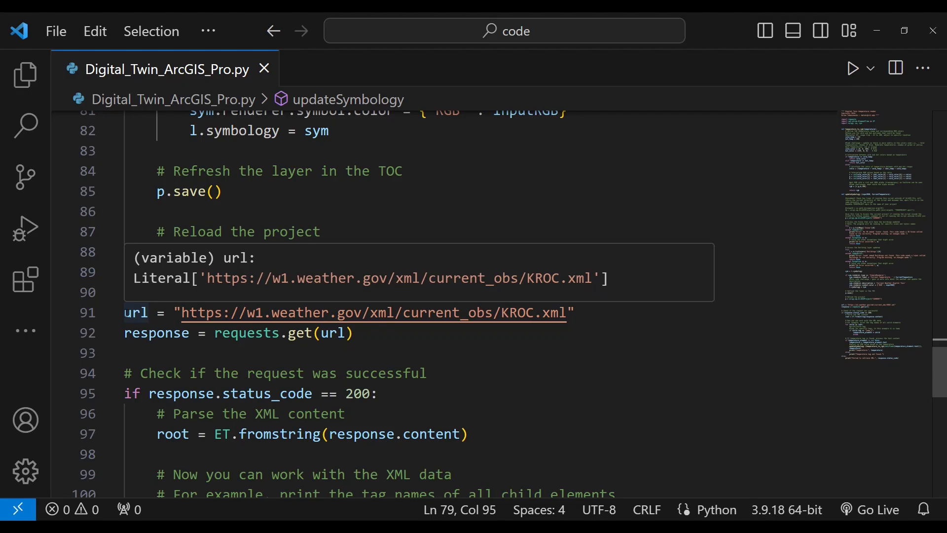
# - In Visual Studio Code, highlight the url assignment for the KROC.xml weather feed on line 91
pyautogui.moveTo(124, 313); pyautogui.dragTo(582, 315)
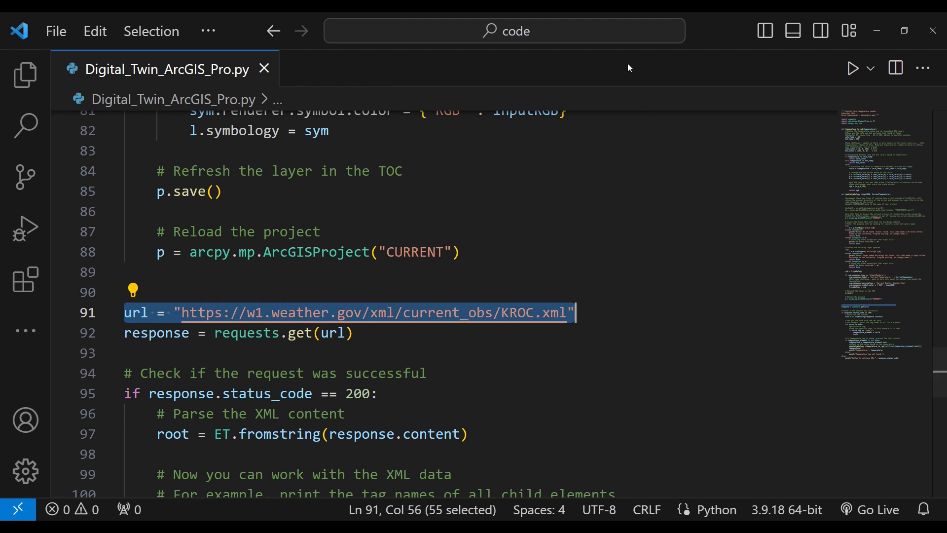
pyautogui.click(154, 359)
pyautogui.scroll(-2, 154, 358)
pyautogui.scroll(-3, 155, 358)
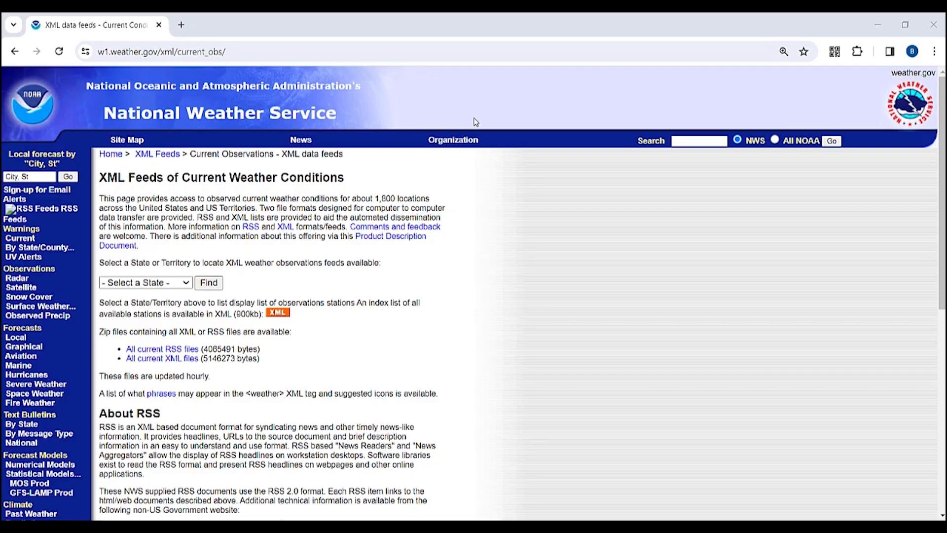
# - On the National Weather Service XML feeds page, select New York as the state and find its observation feeds
pyautogui.scroll(-3, 376, 275)
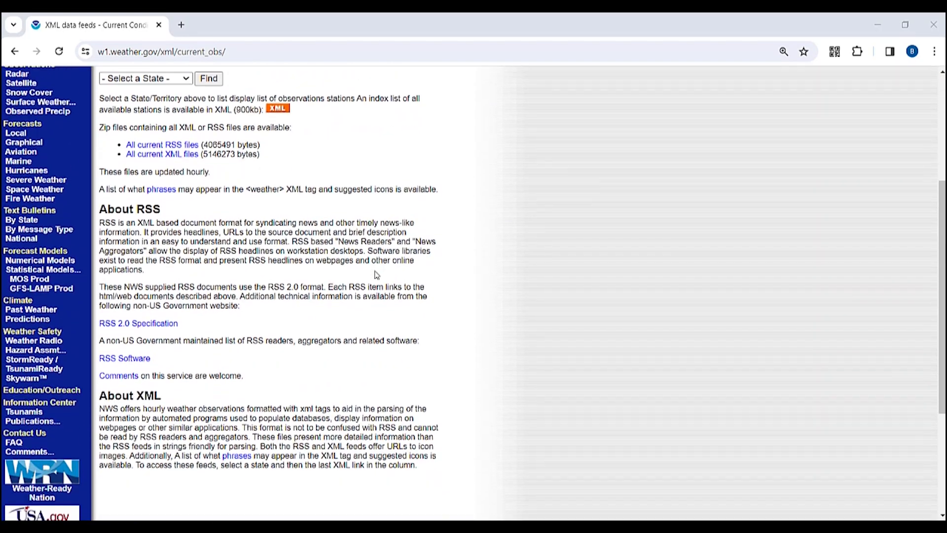
pyautogui.scroll(4, 376, 275)
pyautogui.scroll(2, 377, 275)
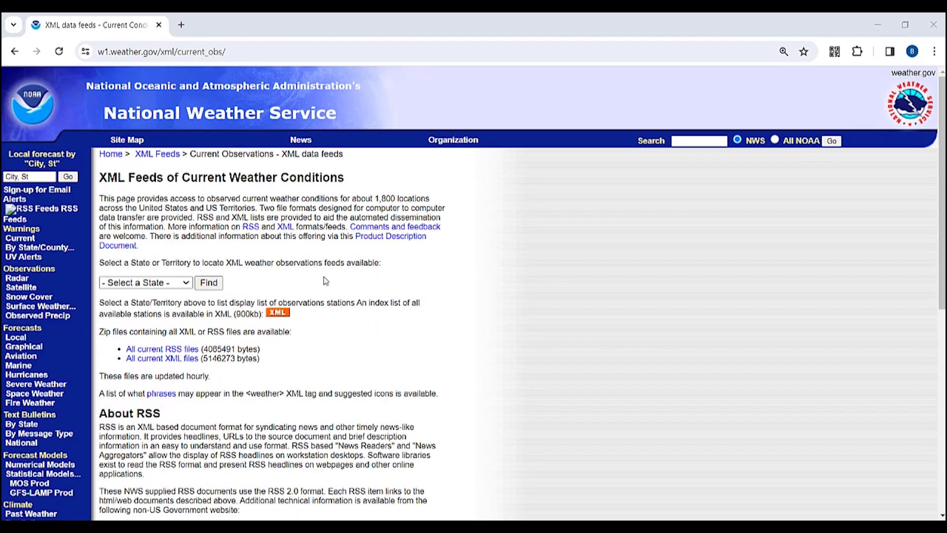
pyautogui.click(186, 284)
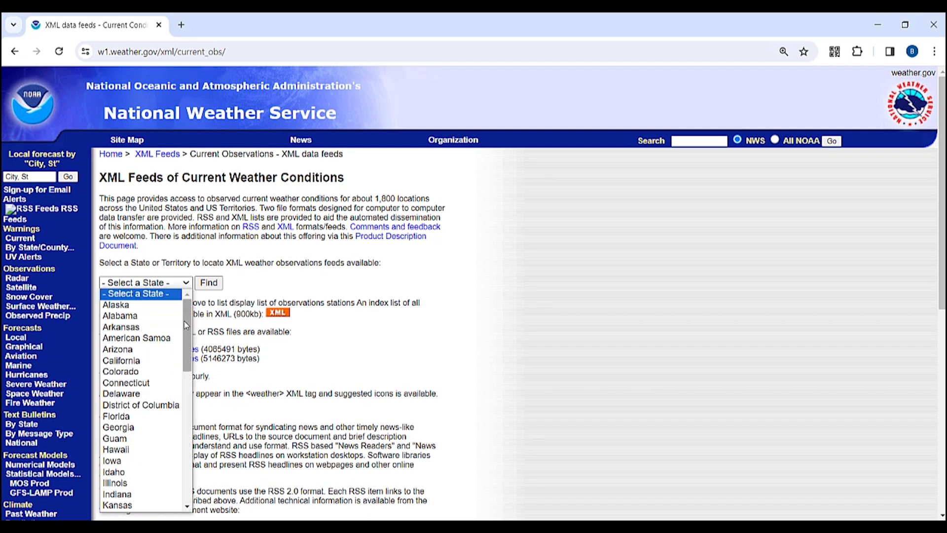
pyautogui.scroll(-5, 174, 377)
pyautogui.scroll(-2, 173, 377)
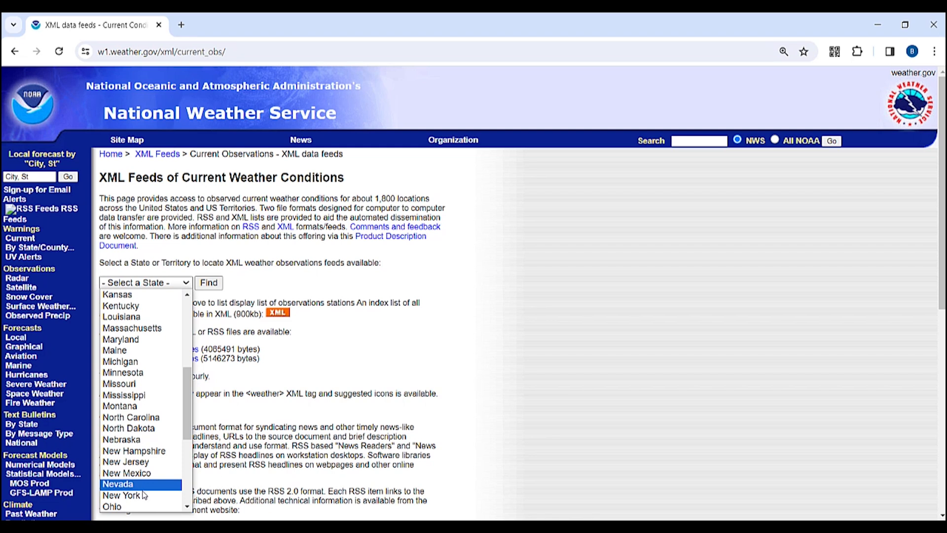
pyautogui.click(145, 495)
pyautogui.click(212, 288)
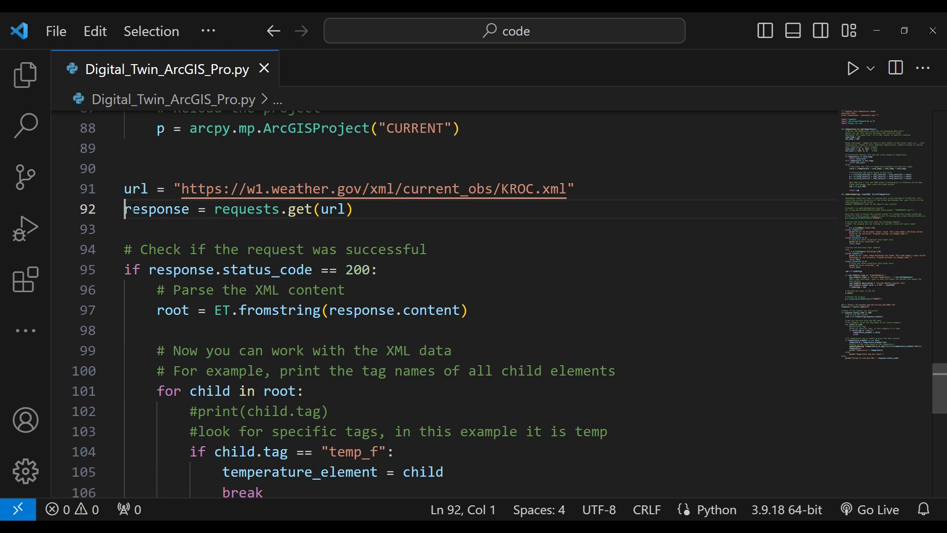
# - In Visual Studio Code, highlight the response = requests.get(url) statement on line 92
pyautogui.moveTo(133, 210); pyautogui.dragTo(353, 208)
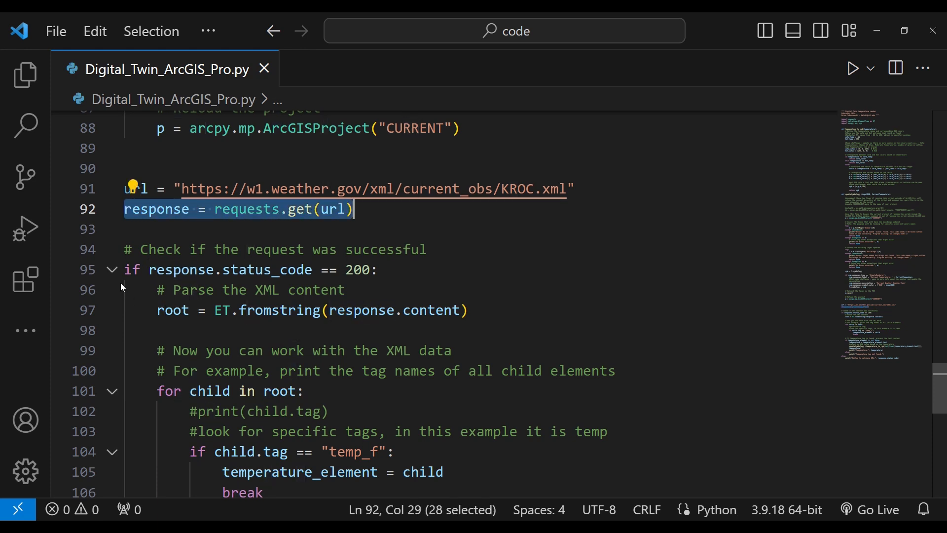
# - Highlight the if child.tag == "temp_f" condition on line 104 of the script
pyautogui.click(139, 305)
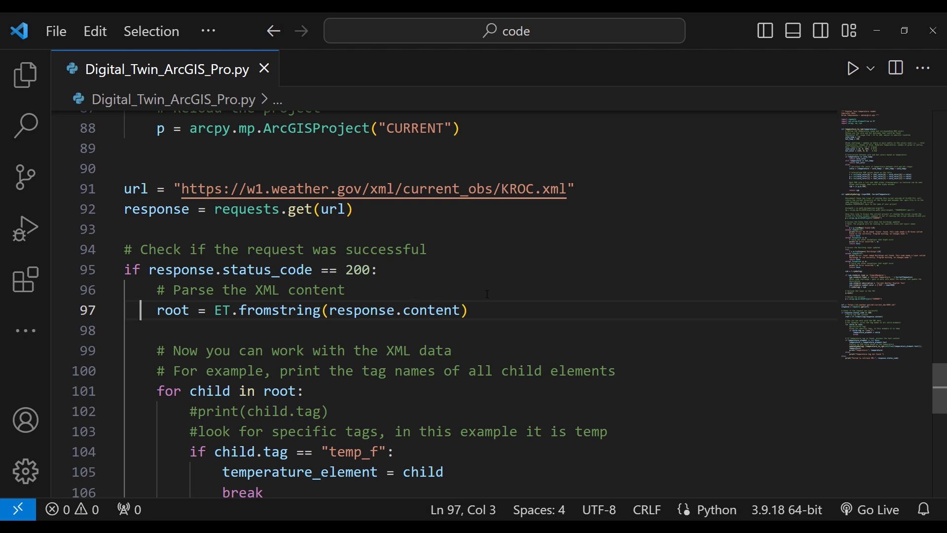
pyautogui.scroll(-2, 488, 294)
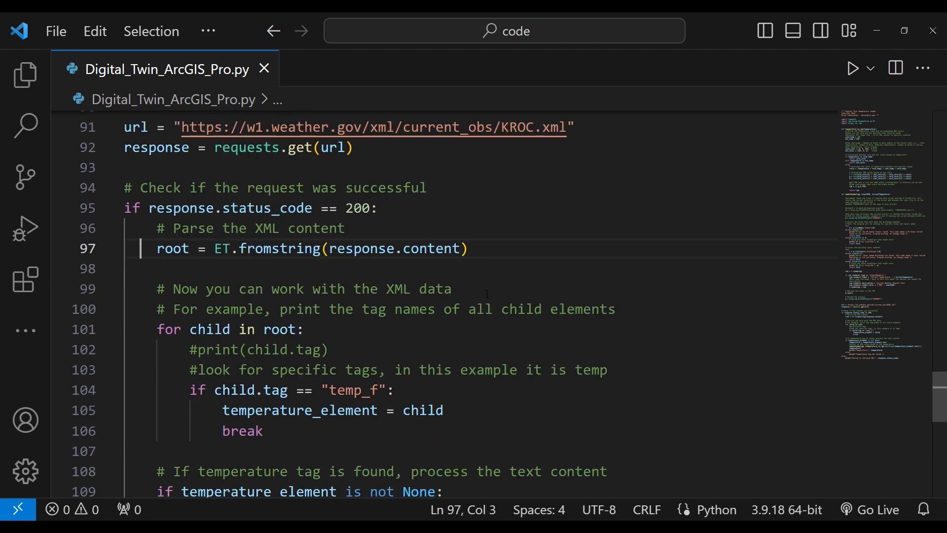
pyautogui.scroll(-2, 488, 294)
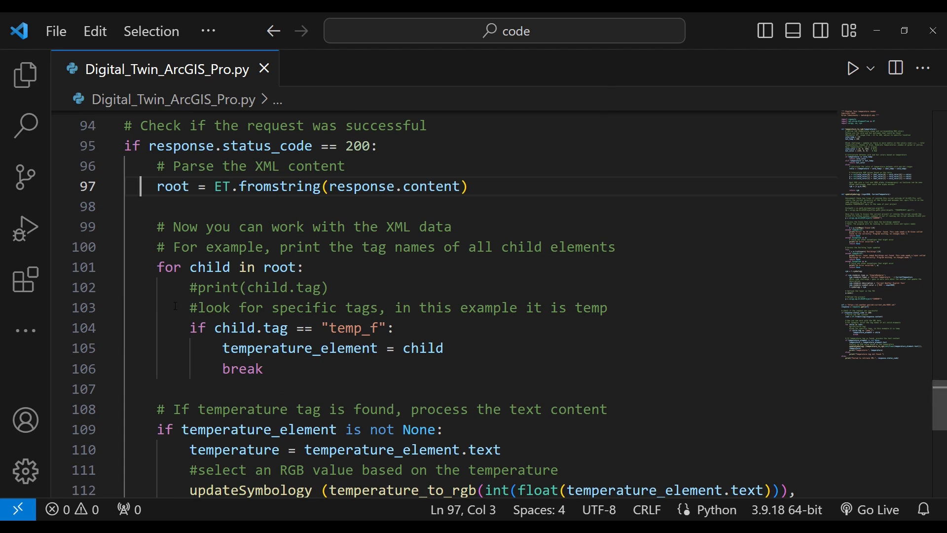
pyautogui.moveTo(191, 327); pyautogui.dragTo(393, 328)
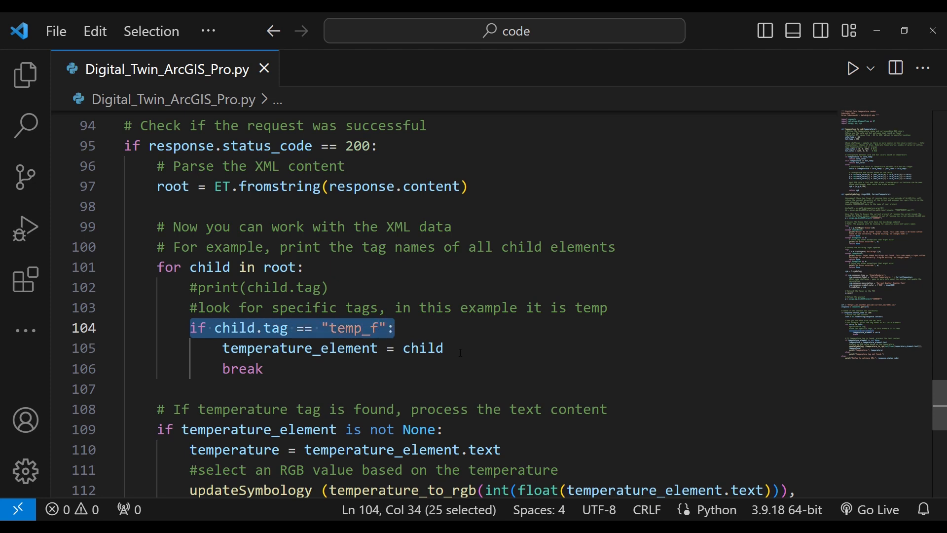
pyautogui.scroll(-2, 460, 352)
pyautogui.scroll(1, 461, 352)
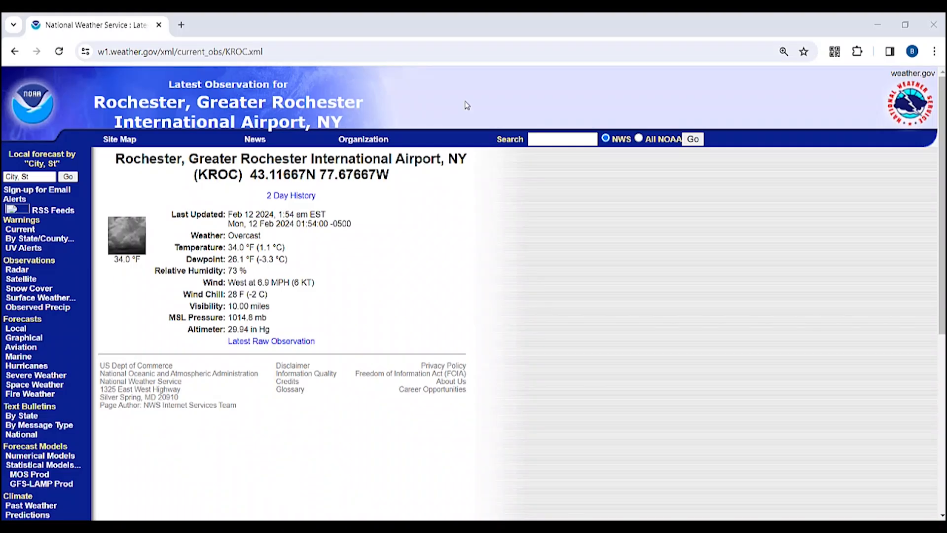
# - On the National Weather Service KROC observation page, view the page source and highlight the weather tags from temp_c downward
pyautogui.rightClick(372, 264)
pyautogui.moveTo(492, 481)
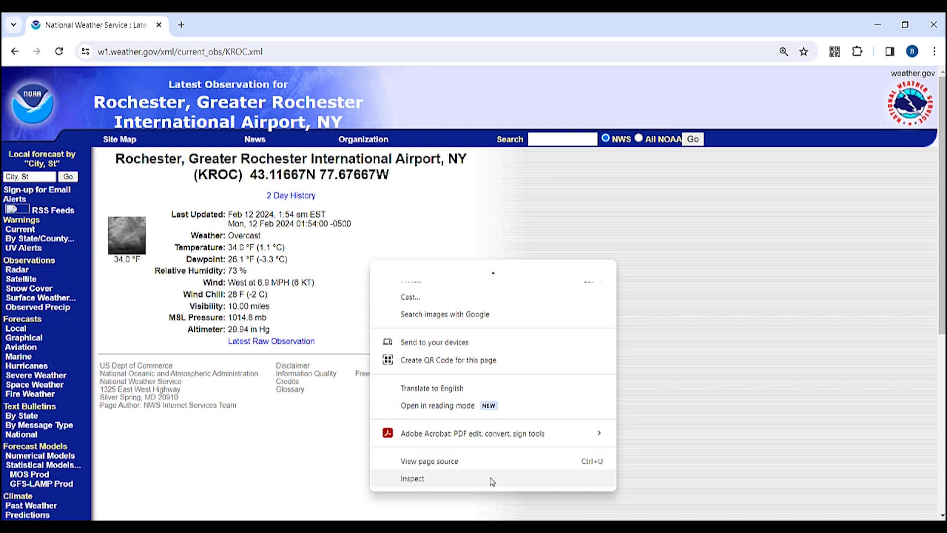
pyautogui.click(481, 466)
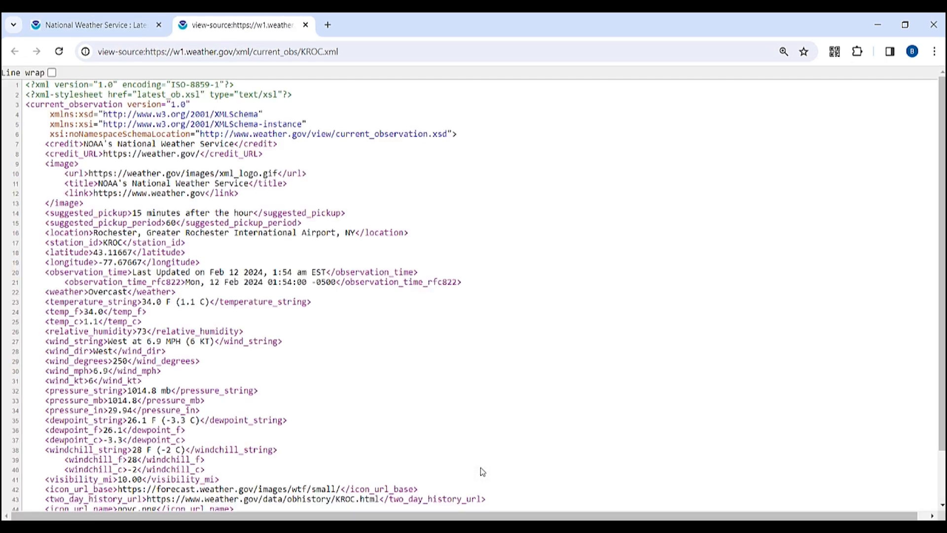
pyautogui.scroll(-2, 84, 283)
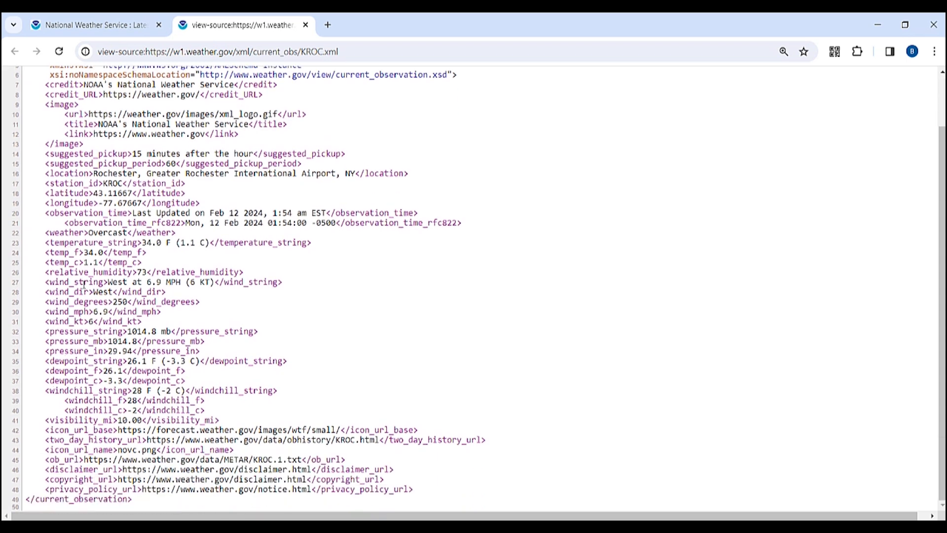
pyautogui.moveTo(45, 262); pyautogui.dragTo(277, 425)
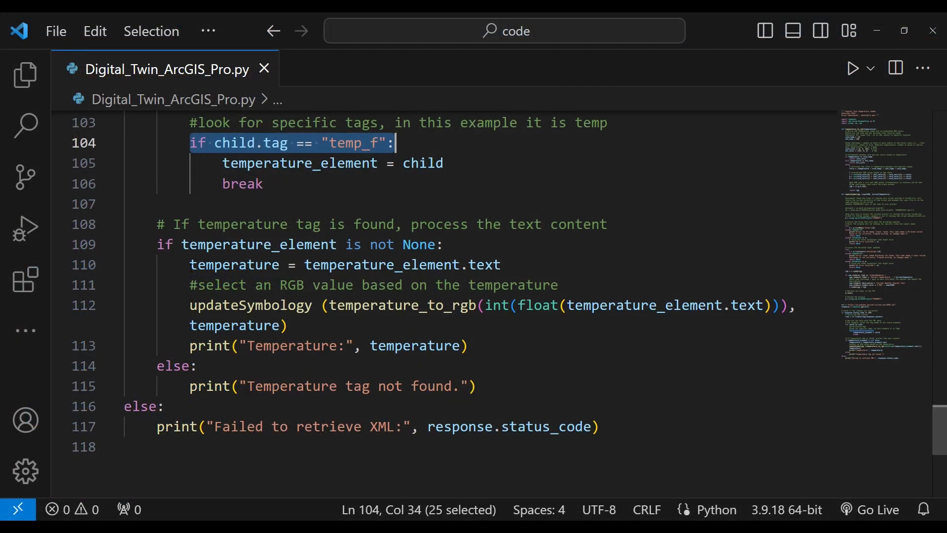
# - In Visual Studio Code, highlight the RGB comment and the updateSymbology call on lines 111 and 112
pyautogui.moveTo(191, 285); pyautogui.dragTo(290, 326)
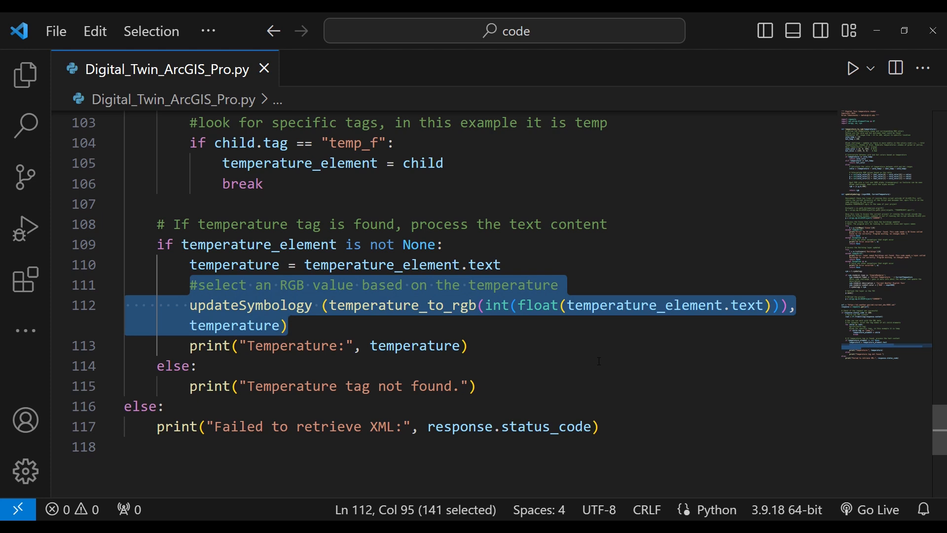
pyautogui.scroll(-1, 600, 362)
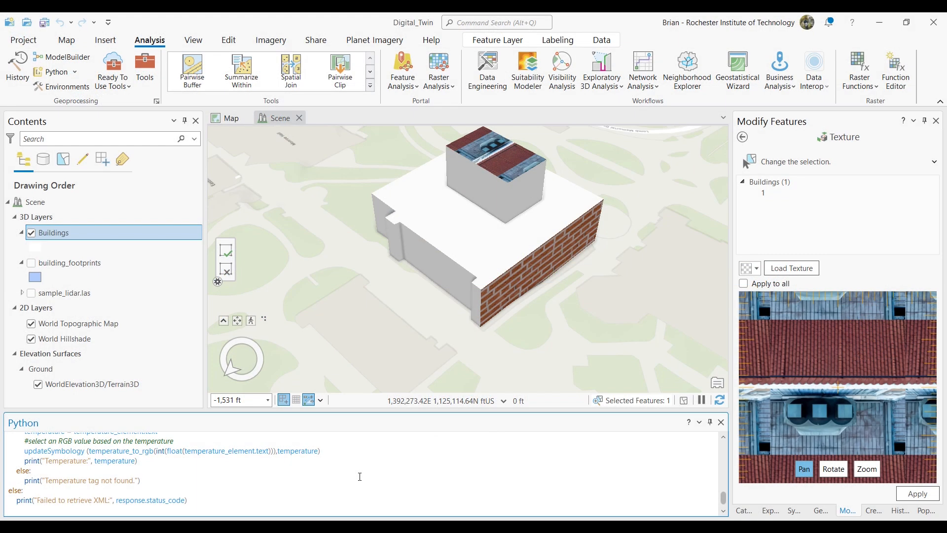
# - In ArcGIS Pro, run the temperature script in the Python window and open the symbology of the Buildings layer
pyautogui.press('Return')
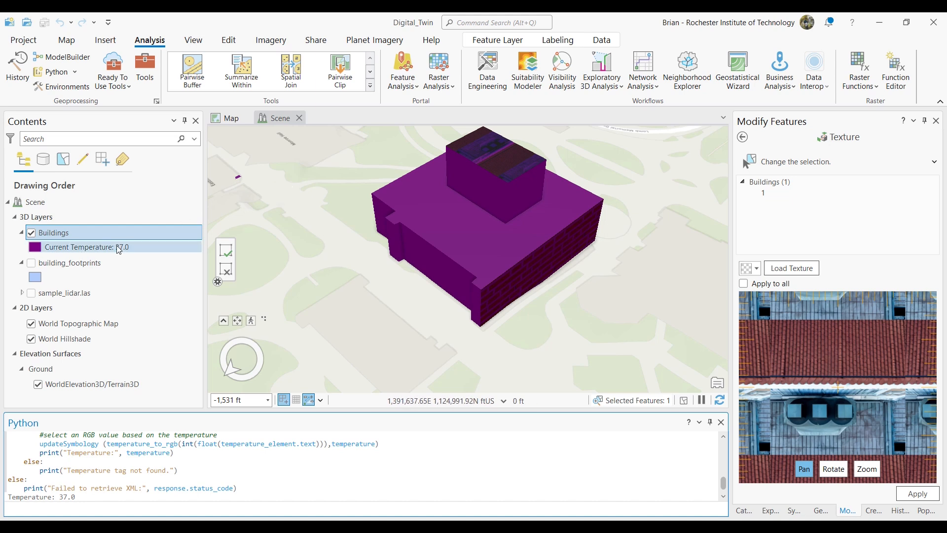
pyautogui.click(96, 248)
pyautogui.click(67, 235)
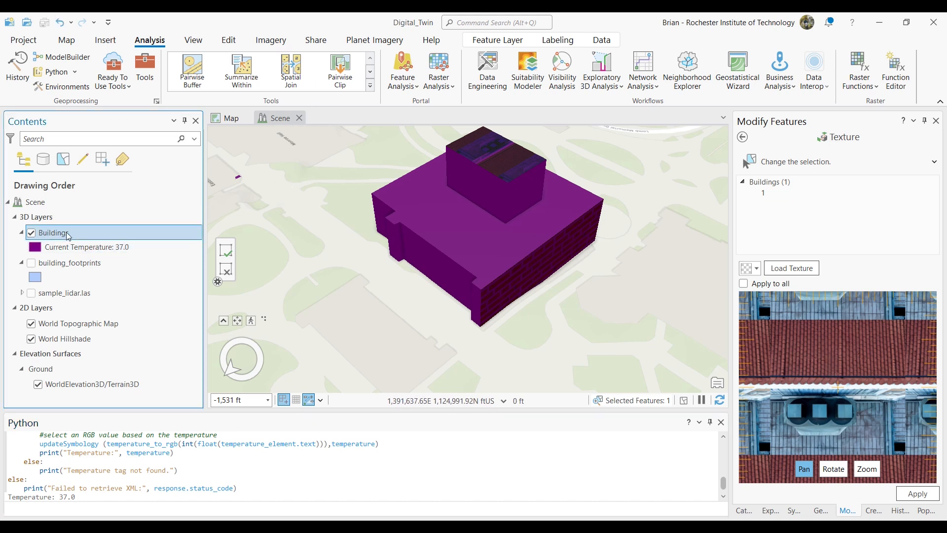
pyautogui.rightClick(68, 235)
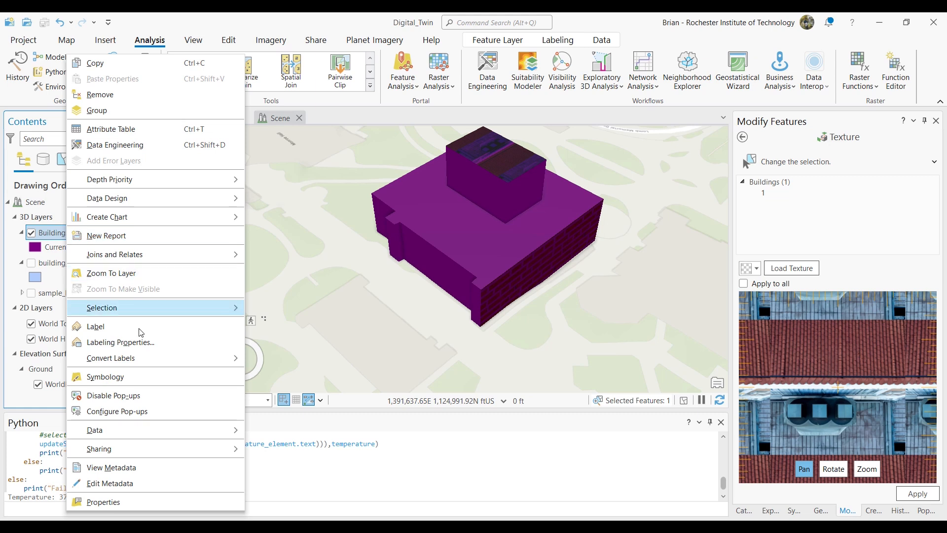
pyautogui.click(142, 378)
pyautogui.click(842, 248)
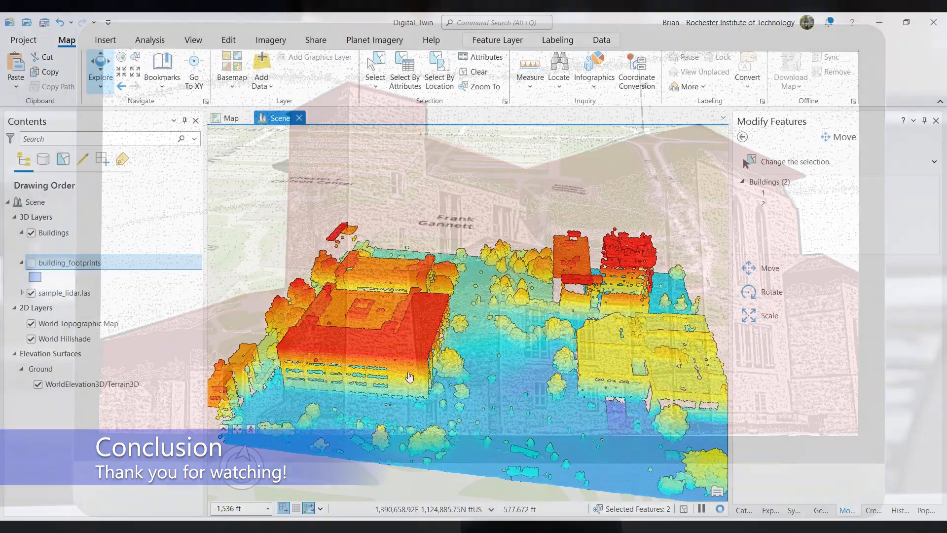
pyautogui.scroll(1, 409, 379)
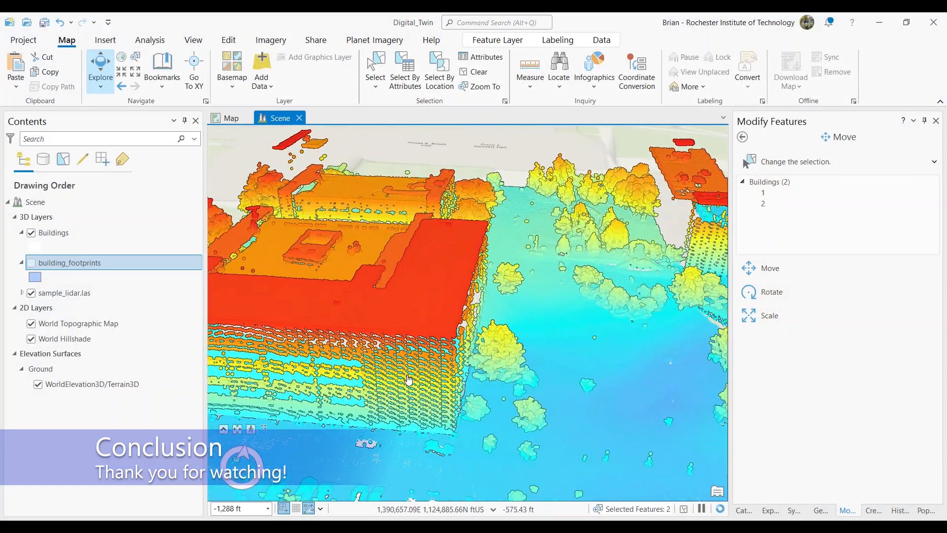
pyautogui.moveTo(409, 379); pyautogui.dragTo(531, 381)
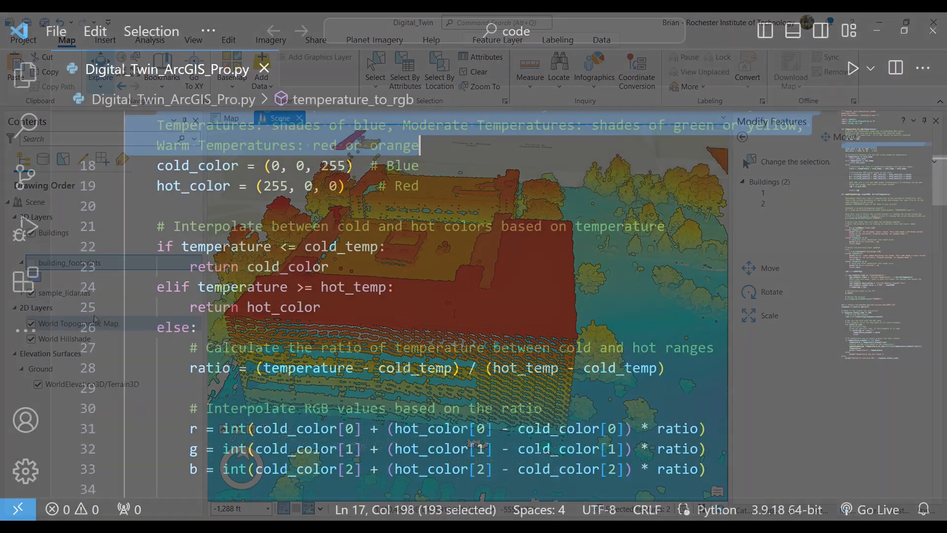
pyautogui.scroll(-2, 455, 312)
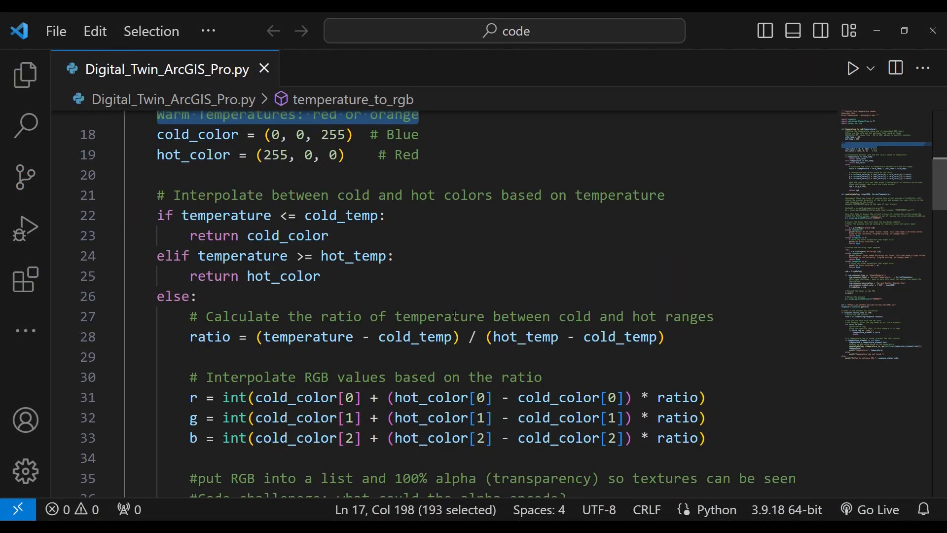
pyautogui.scroll(-2, 455, 313)
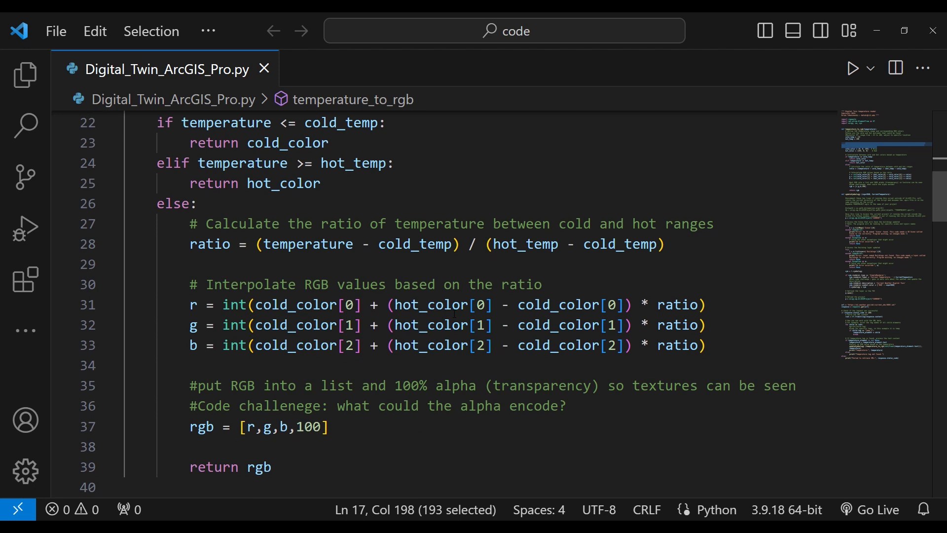
pyautogui.scroll(-2, 454, 313)
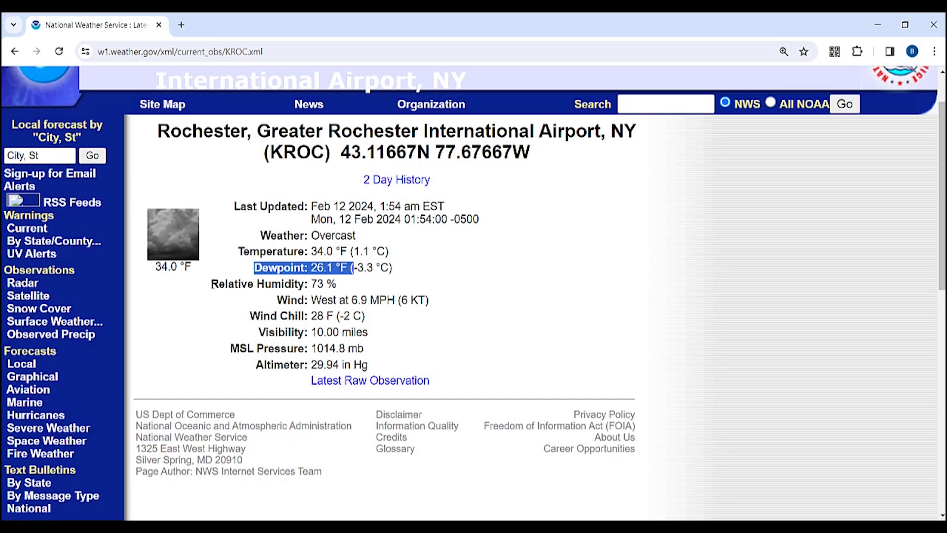
# - On the National Weather Service KROC observation page, highlight the Relative Humidity reading
pyautogui.moveTo(211, 284); pyautogui.dragTo(339, 288)
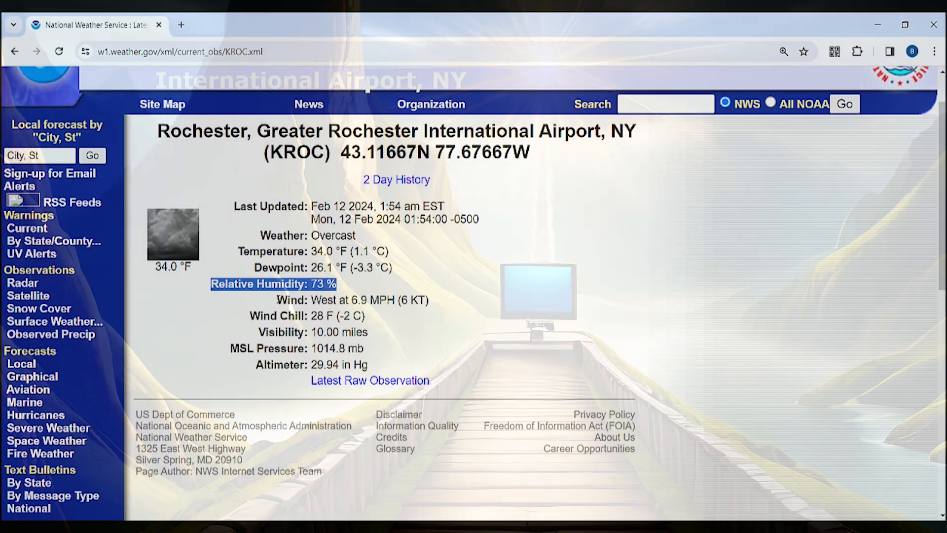